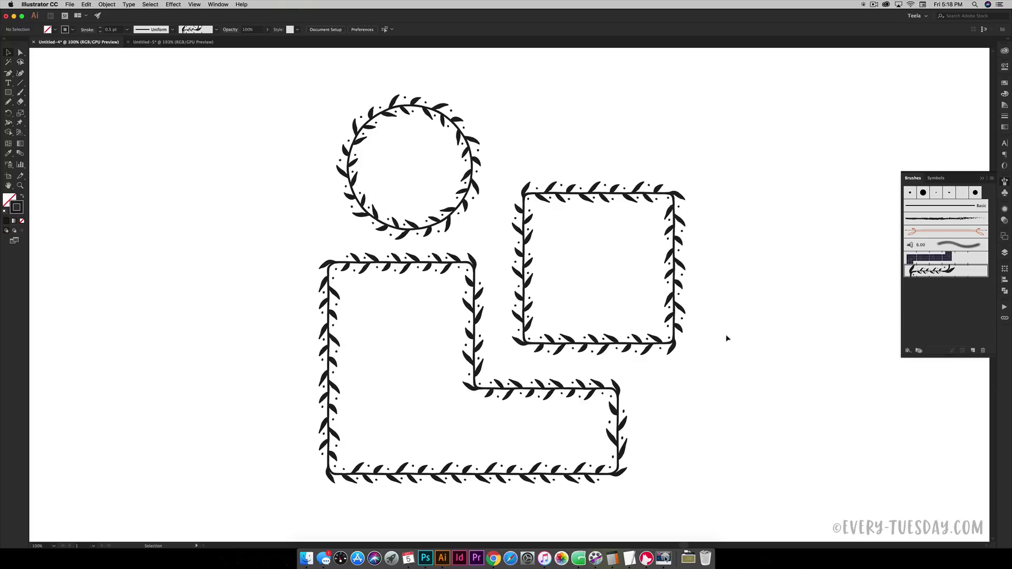
# Compare the finished leaf-border shapes document with the document holding the single leaf branch
pyautogui.click(185, 44)
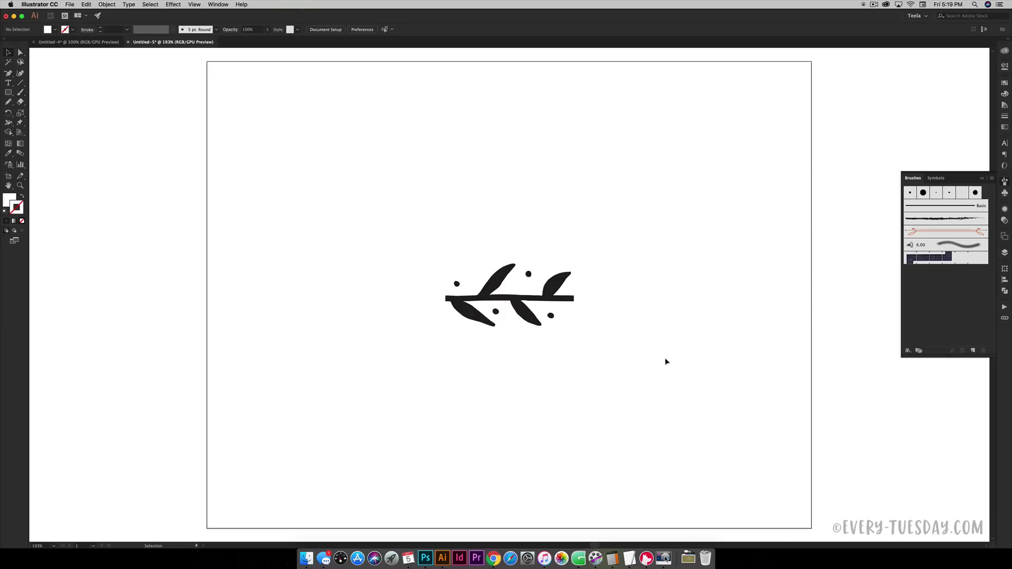
pyautogui.click(567, 305)
pyautogui.click(569, 294)
pyautogui.click(100, 42)
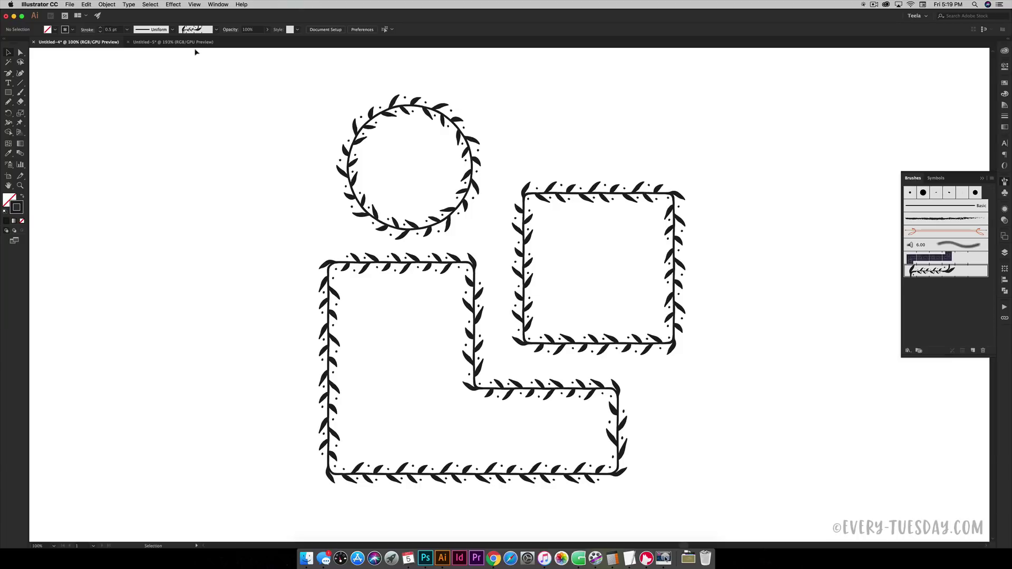
pyautogui.click(179, 42)
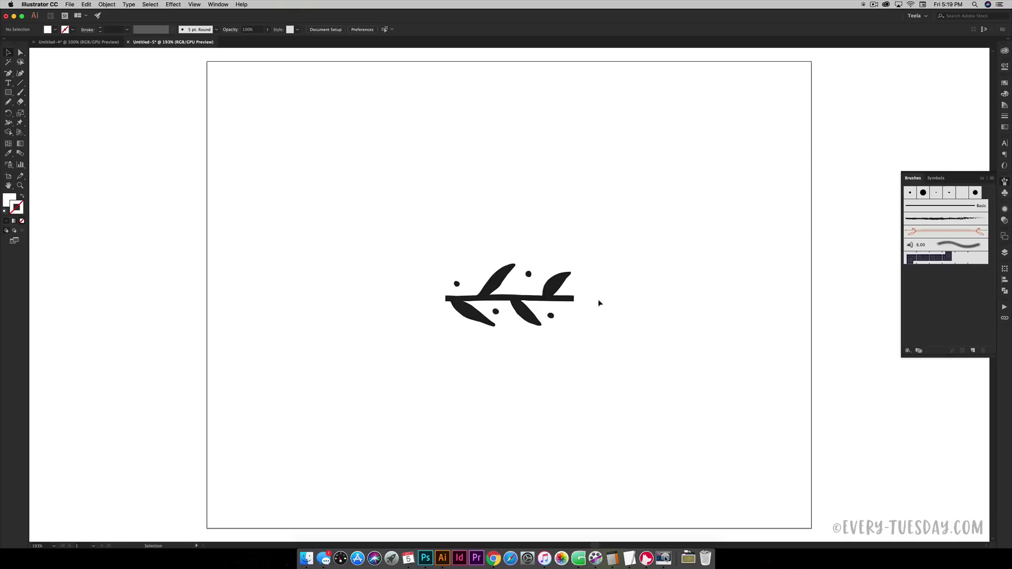
# Move the leaf branch group straight up into the upper half of the artboard
pyautogui.click(565, 299)
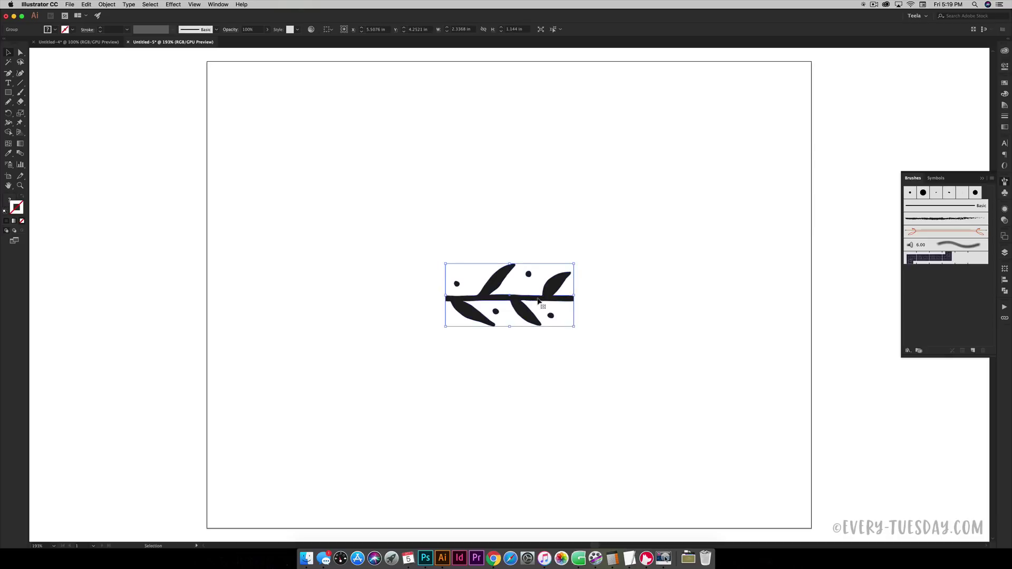
pyautogui.moveTo(542, 295); pyautogui.dragTo(546, 223)
pyautogui.click(637, 231)
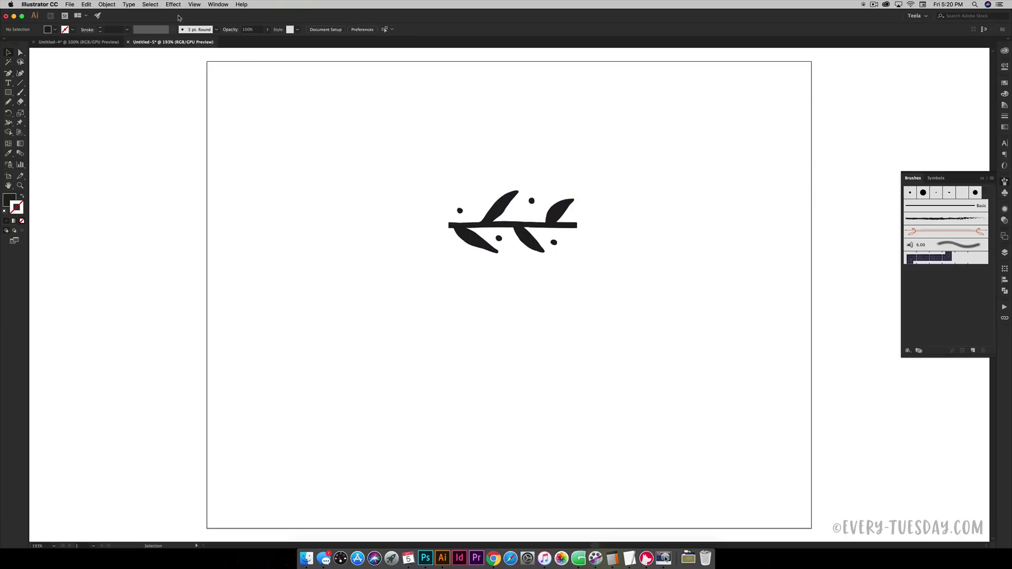
# Make sure Smart Guides are on and draw a 2.3368 × 1.144 in rectangle exactly over the leaf branch's bounds
pyautogui.click(194, 5)
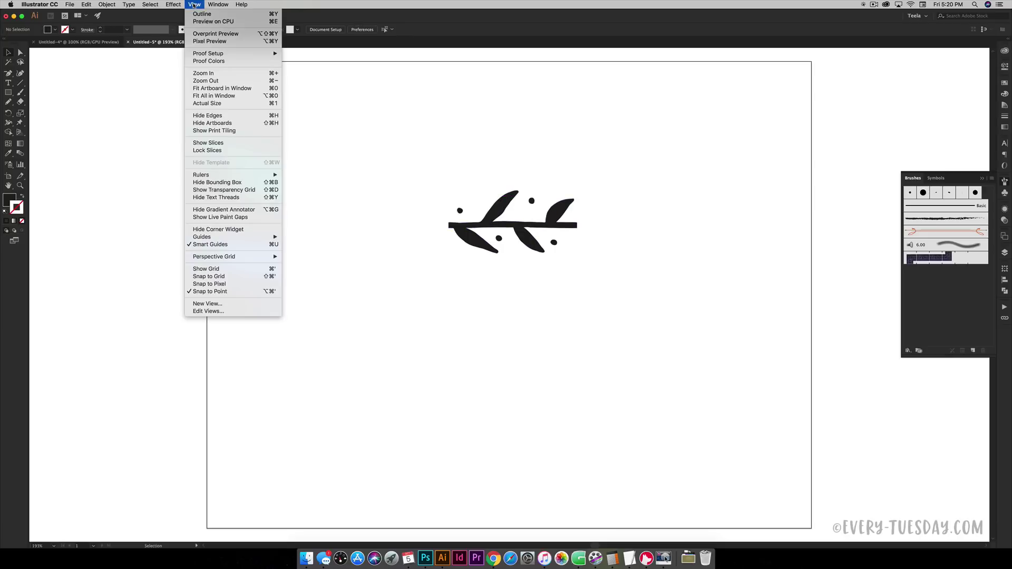
pyautogui.click(185, 244)
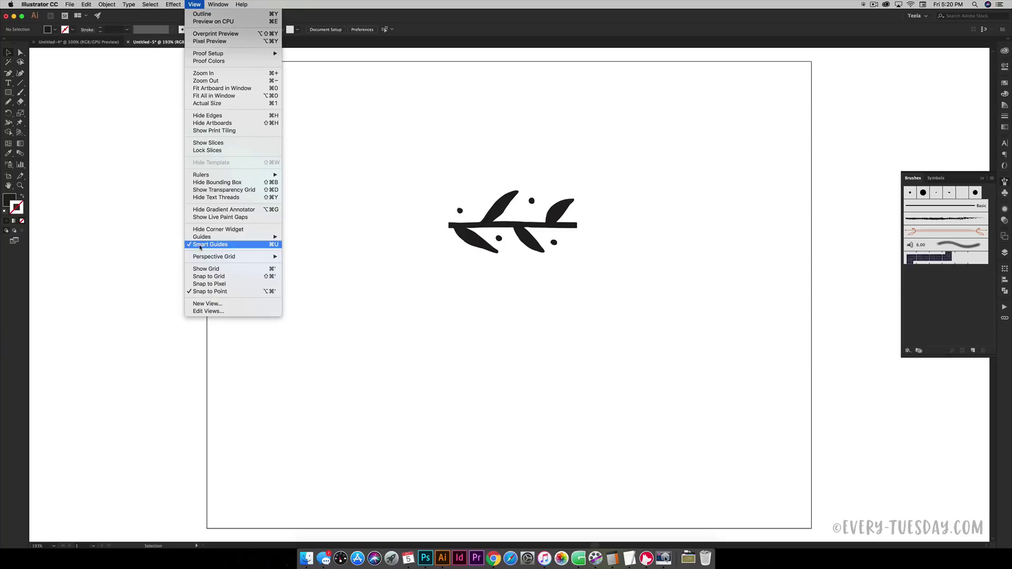
pyautogui.press('super+equal')
pyautogui.press('super+equal')
pyautogui.press('super+equal')
pyautogui.press('super+equal')
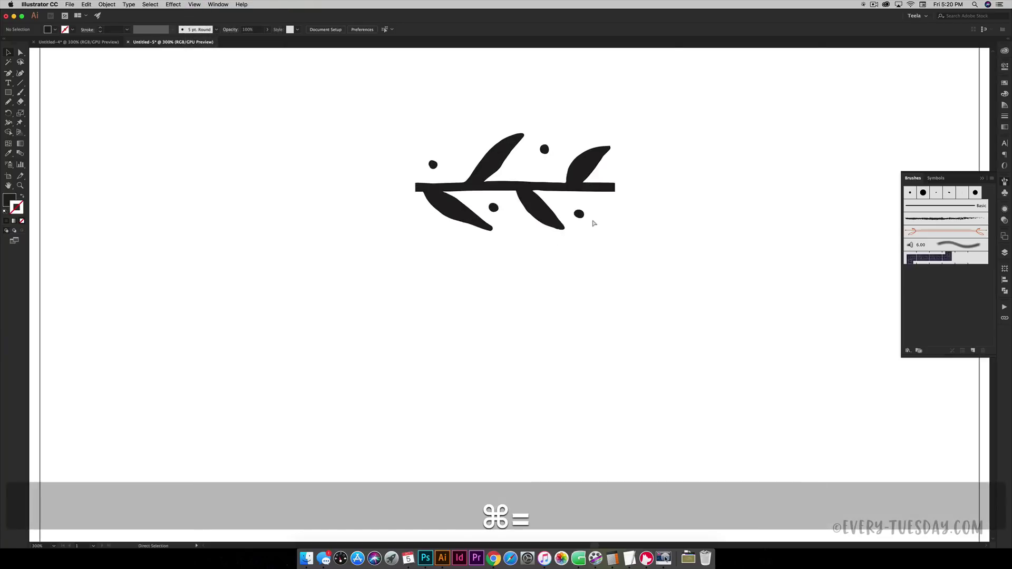
pyautogui.press('space')
pyautogui.moveTo(553, 143); pyautogui.dragTo(567, 345)
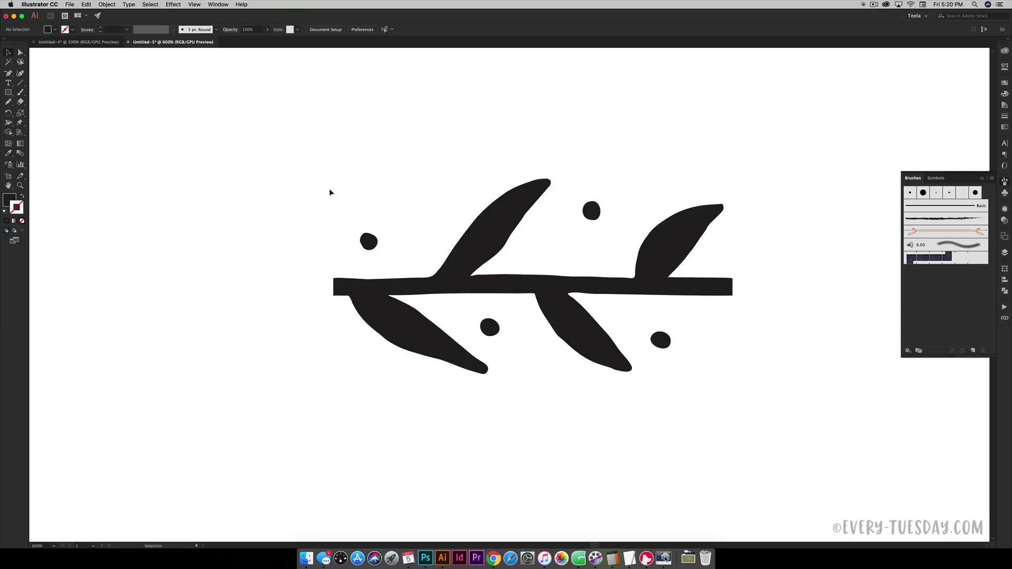
pyautogui.press('m')
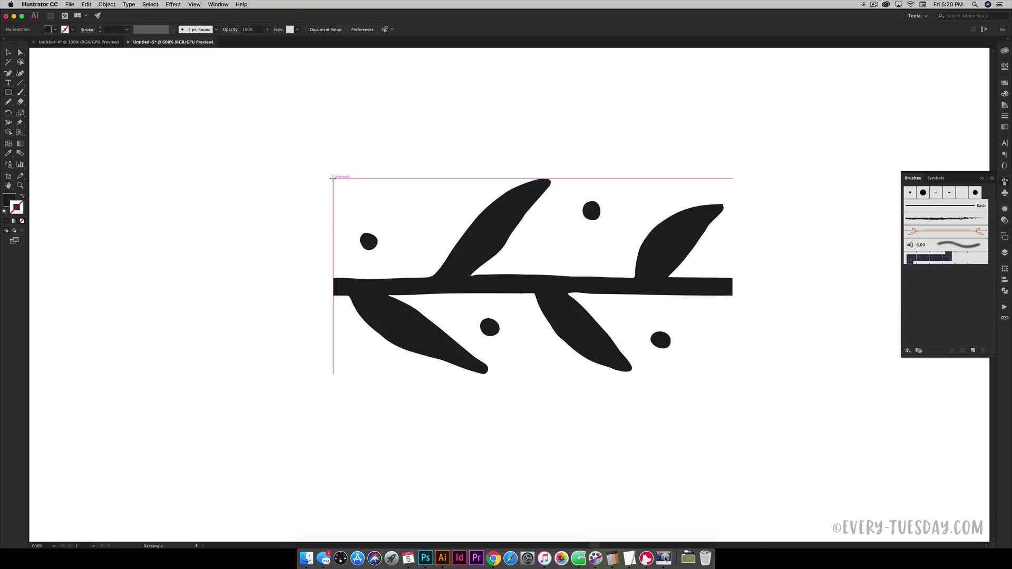
pyautogui.moveTo(333, 178)
pyautogui.mouseDown()
pyautogui.moveTo(680, 369)
pyautogui.moveTo(731, 373)
pyautogui.mouseUp()
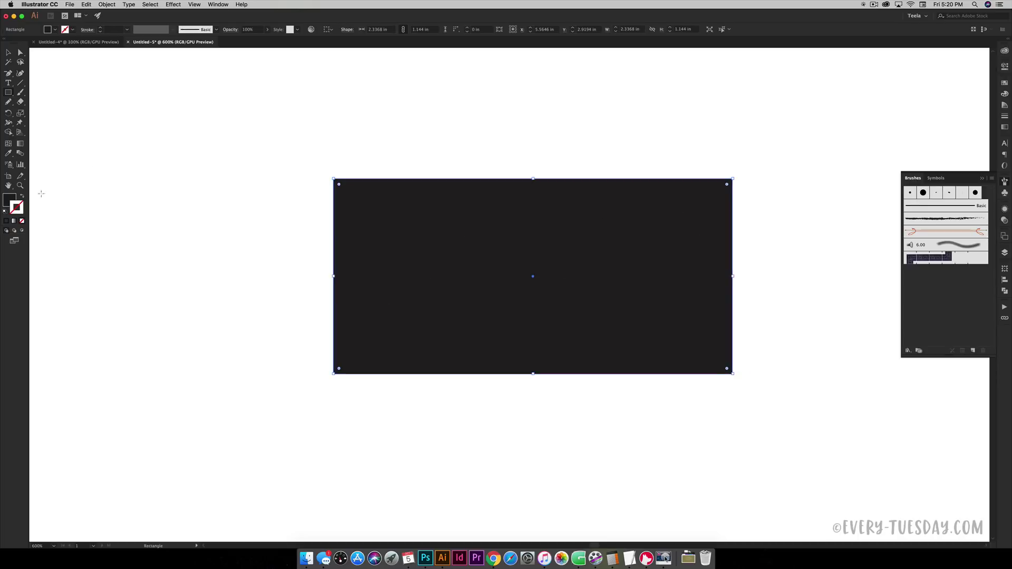
# Remove the rectangle's fill so it has neither fill nor stroke, and group it with the leaf branch
pyautogui.click(9, 199)
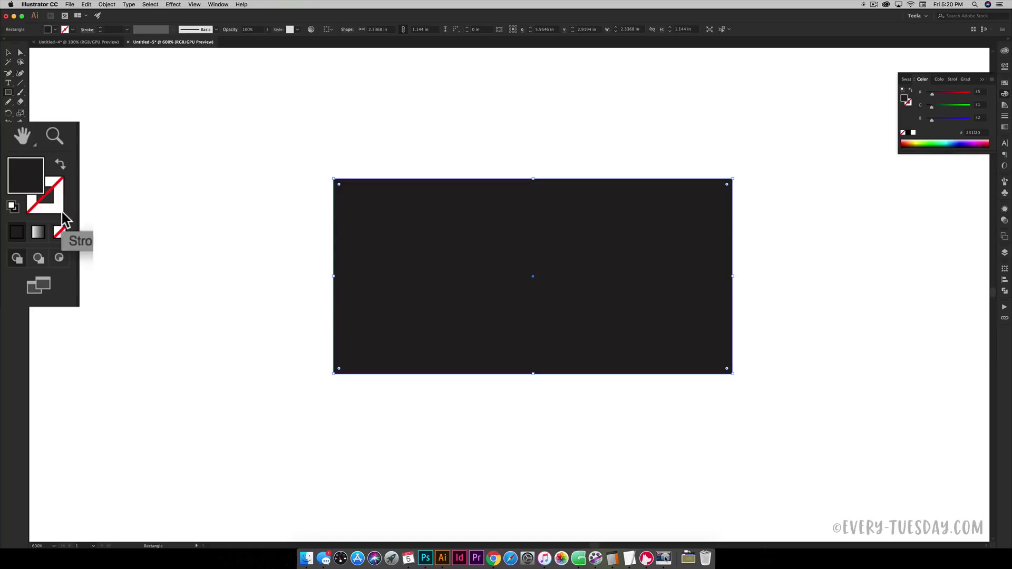
pyautogui.click(60, 232)
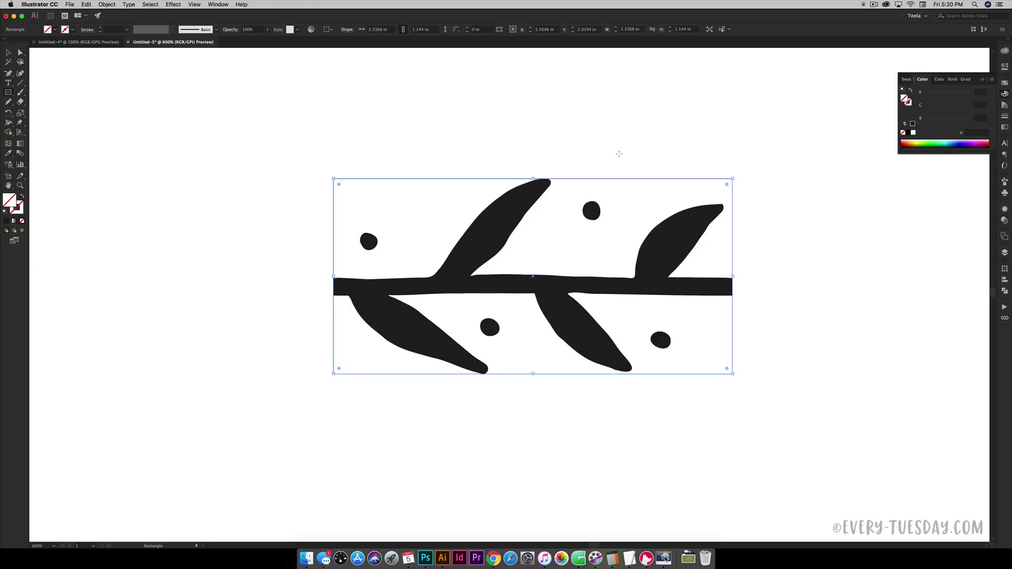
pyautogui.press('super+y')
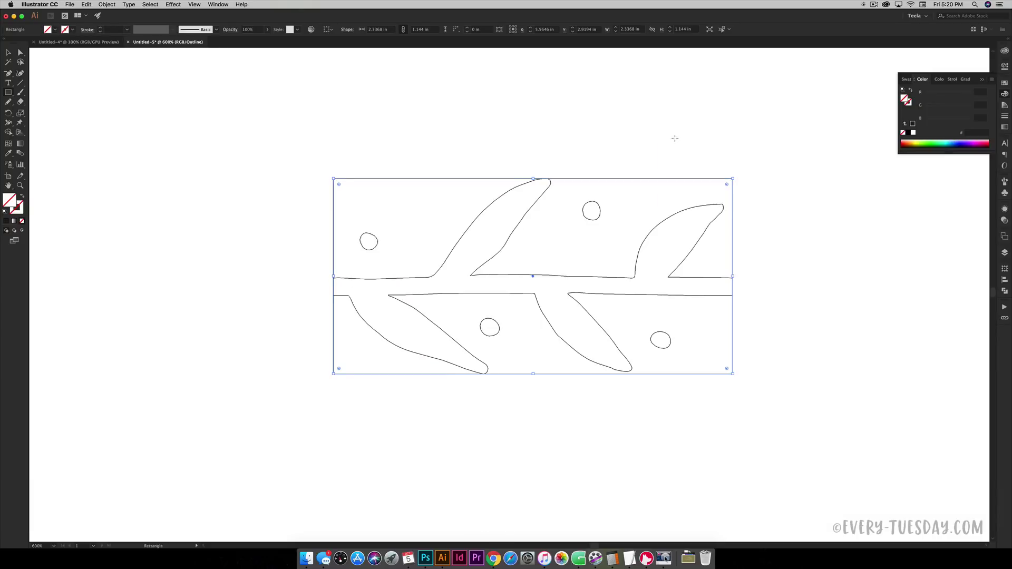
pyautogui.press('v')
pyautogui.click(662, 120)
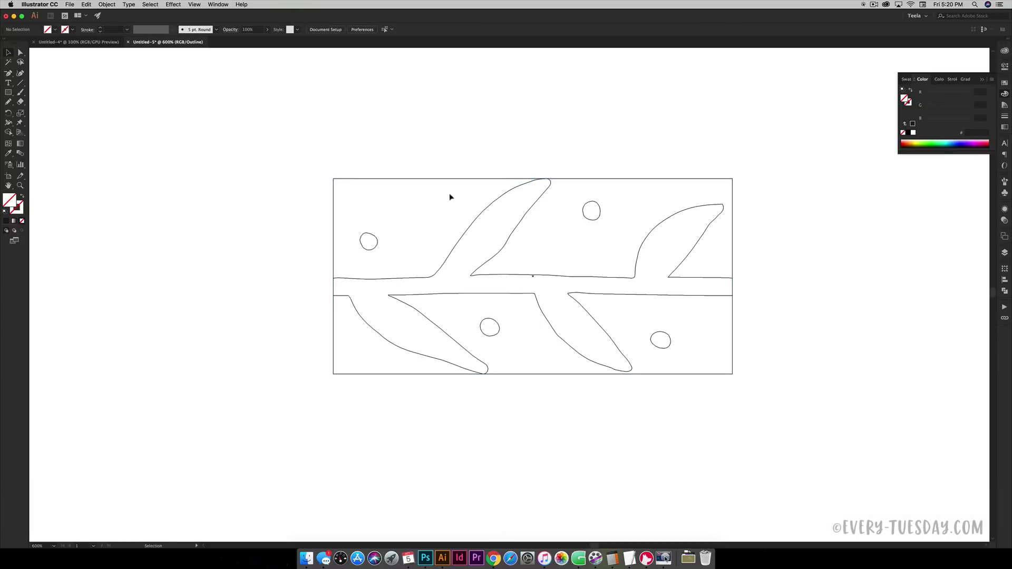
pyautogui.moveTo(289, 137); pyautogui.dragTo(793, 405)
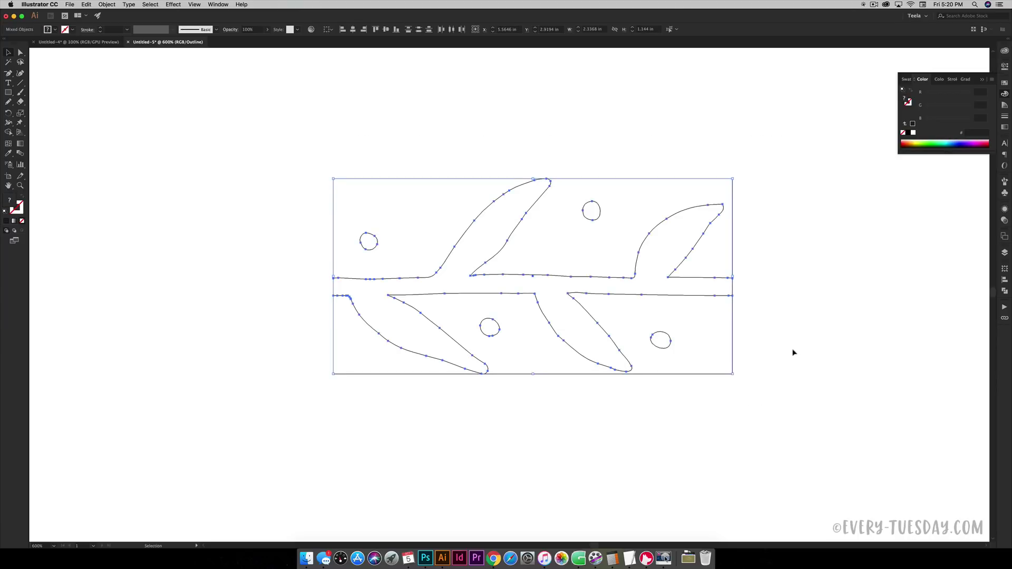
pyautogui.press('super+g')
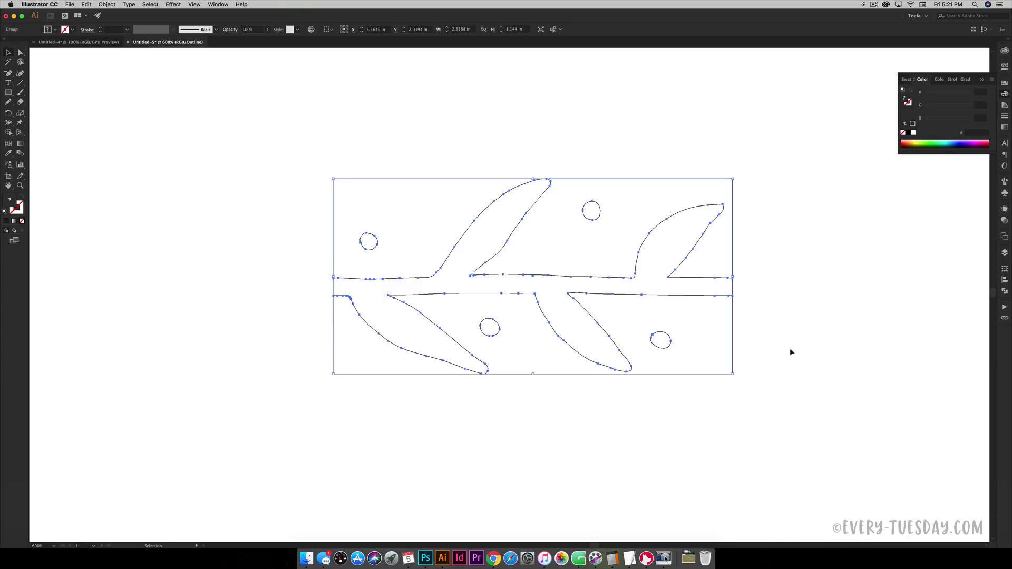
pyautogui.press('super+y')
pyautogui.click(787, 343)
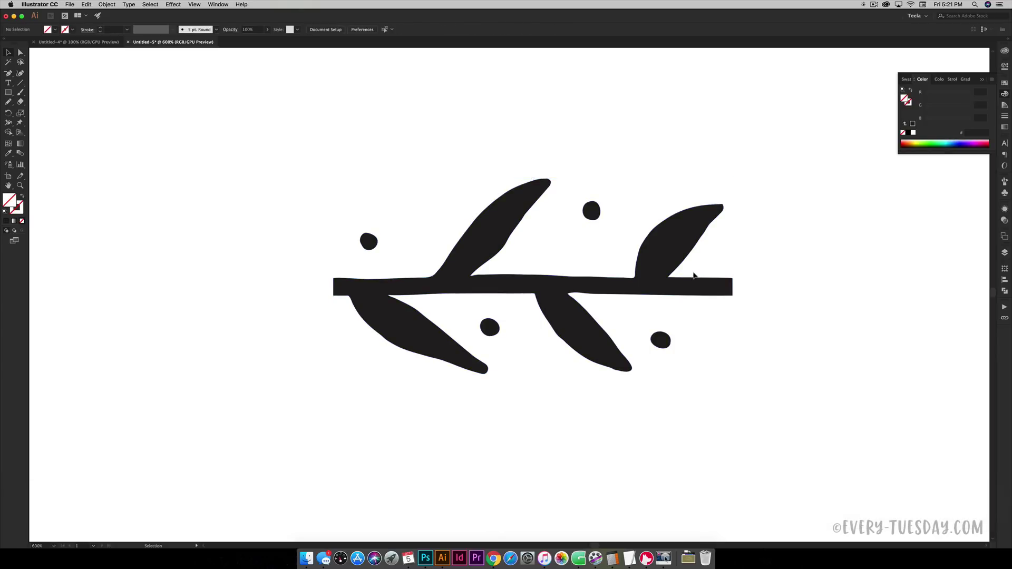
# Duplicate the grouped branch and its bounding rectangle, placing the copy below the original
pyautogui.click(693, 276)
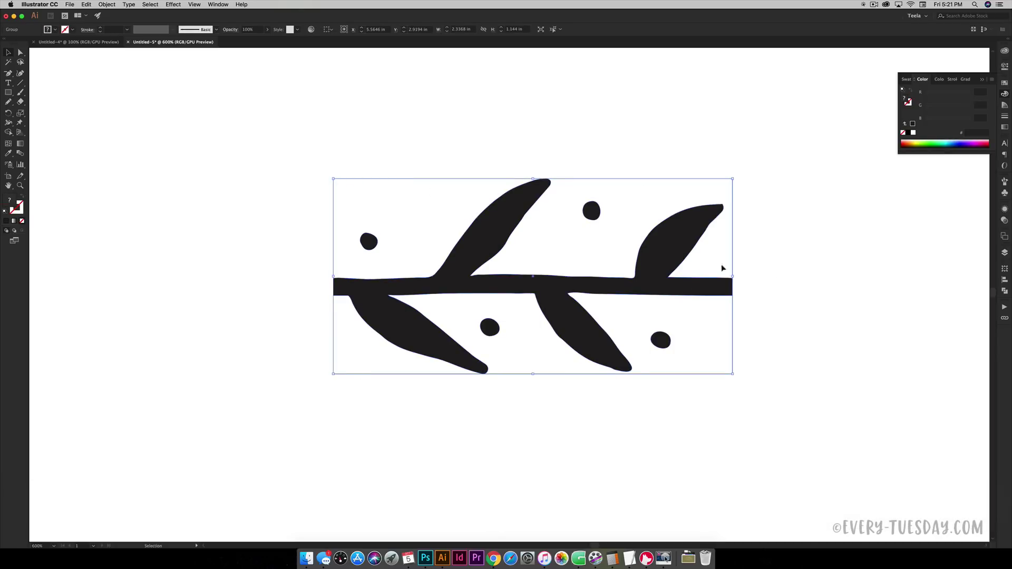
pyautogui.press('super+minus')
pyautogui.press('super+minus')
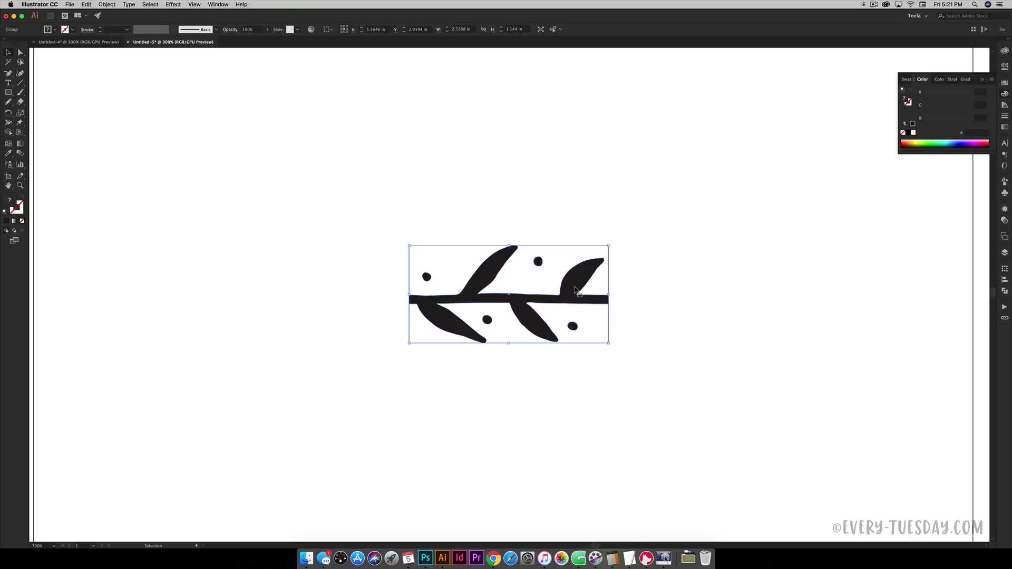
pyautogui.moveTo(573, 281); pyautogui.dragTo(584, 412)
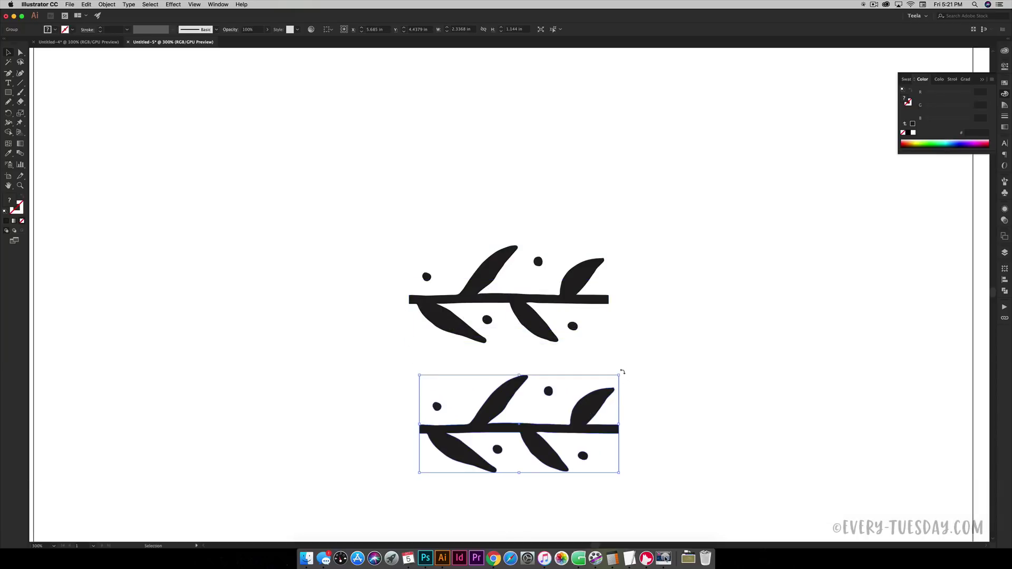
# Rotate the copy 90 degrees counterclockwise and snap its upper-right corner to the lower-left corner of the horizontal branch tile
pyautogui.moveTo(622, 371); pyautogui.dragTo(524, 268)
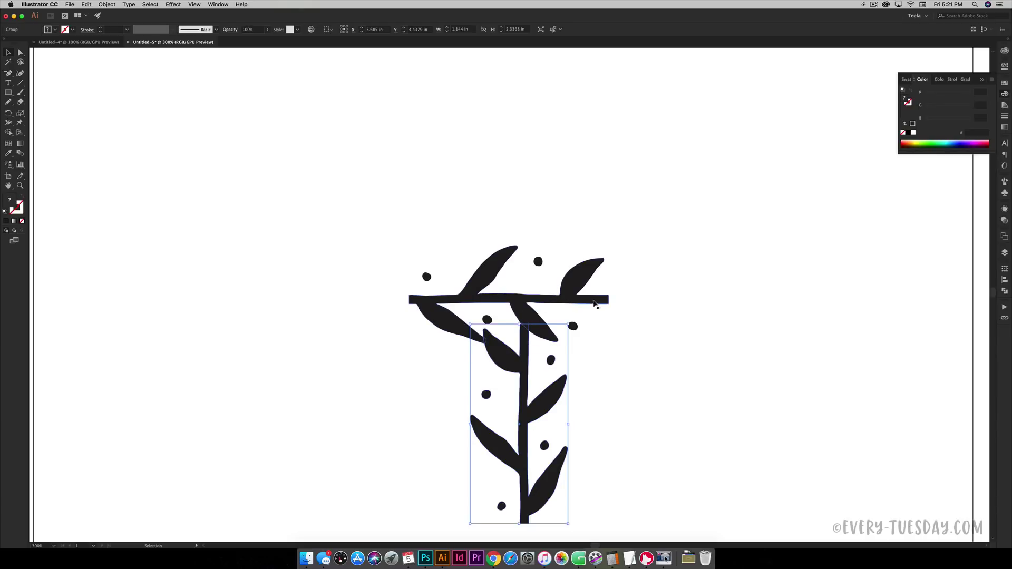
pyautogui.moveTo(538, 408); pyautogui.dragTo(384, 426)
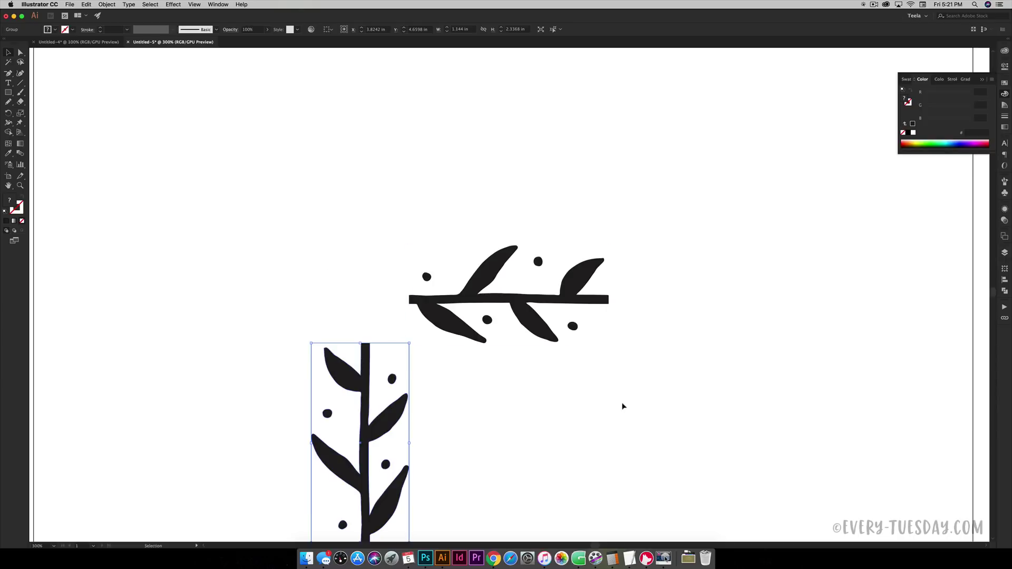
pyautogui.click(587, 410)
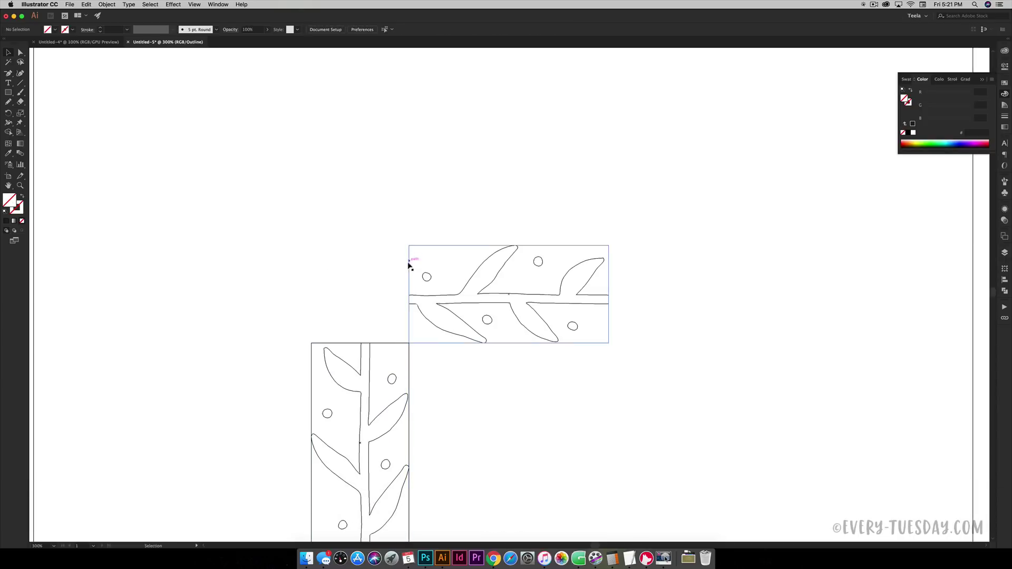
# In outline view, draw an unfilled 1.144 in square filling the corner gap between the vertical and horizontal branch tiles
pyautogui.press('super+equal')
pyautogui.press('super+equal')
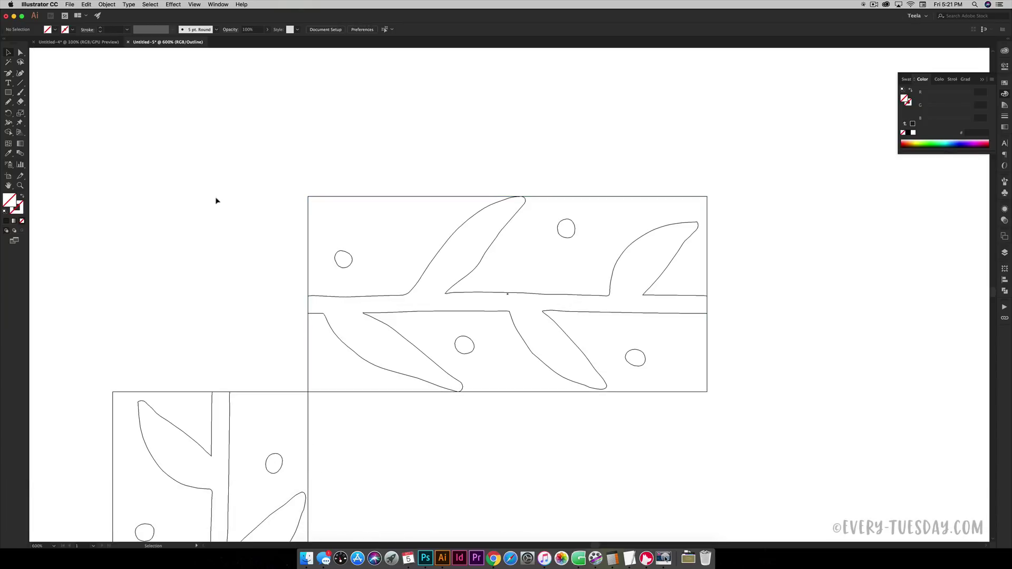
pyautogui.press('space')
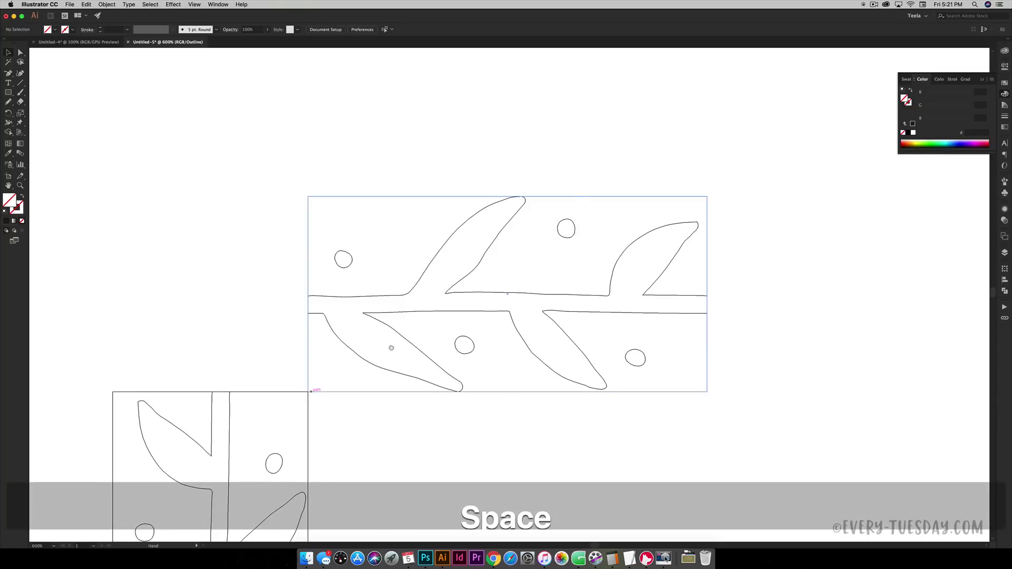
pyautogui.moveTo(389, 346); pyautogui.dragTo(525, 326)
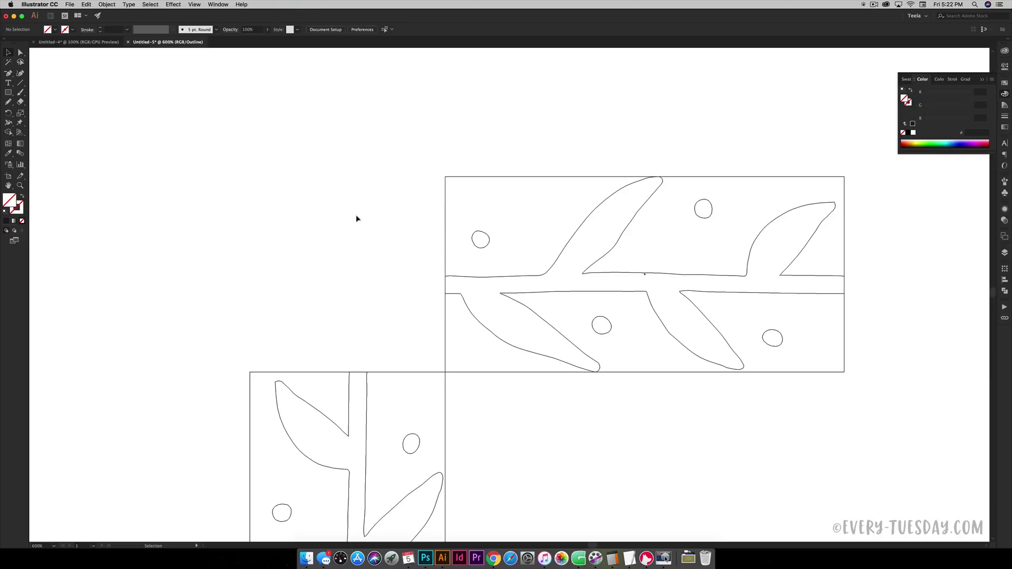
pyautogui.press('m')
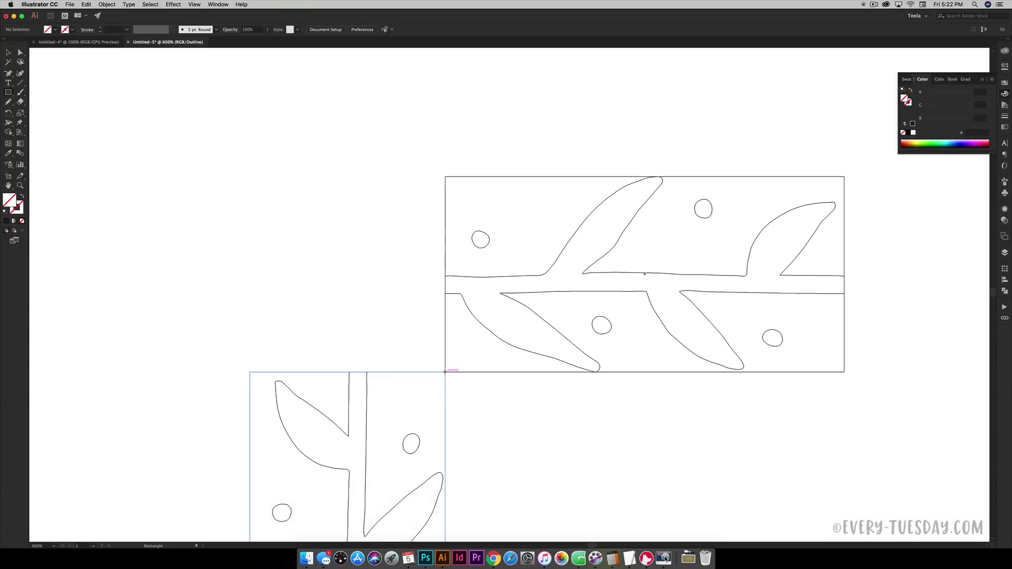
pyautogui.moveTo(444, 372); pyautogui.dragTo(250, 223)
pyautogui.press('v')
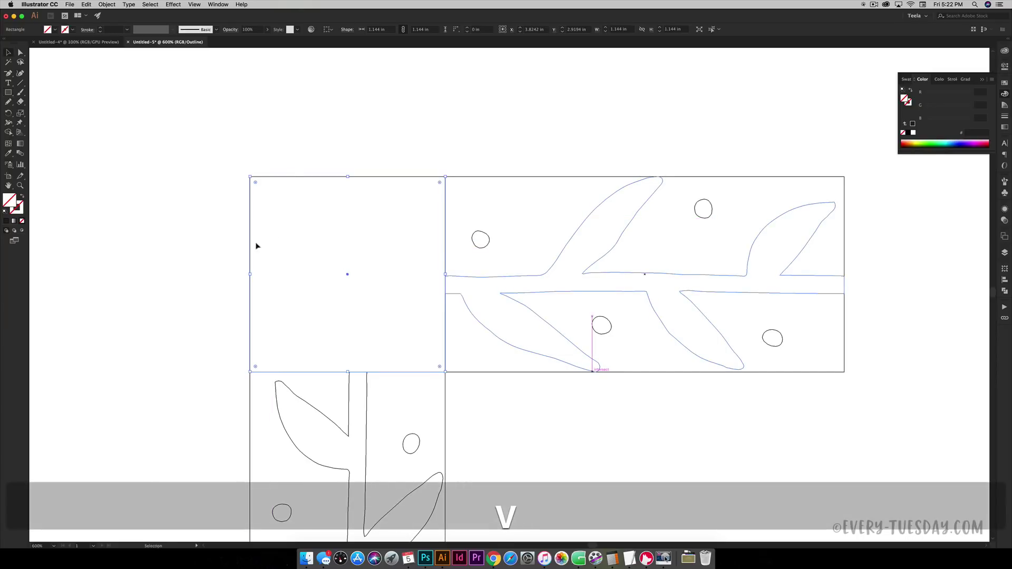
pyautogui.click(350, 149)
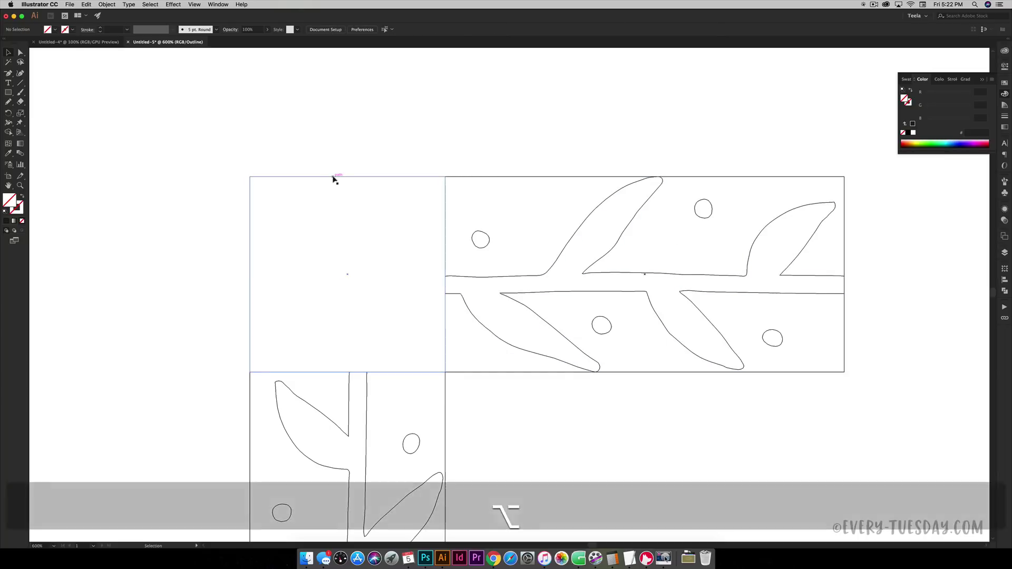
# Copy the corner square twice along the horizontal branch tile, placing the copies edge to edge
pyautogui.moveTo(333, 179); pyautogui.dragTo(531, 185)
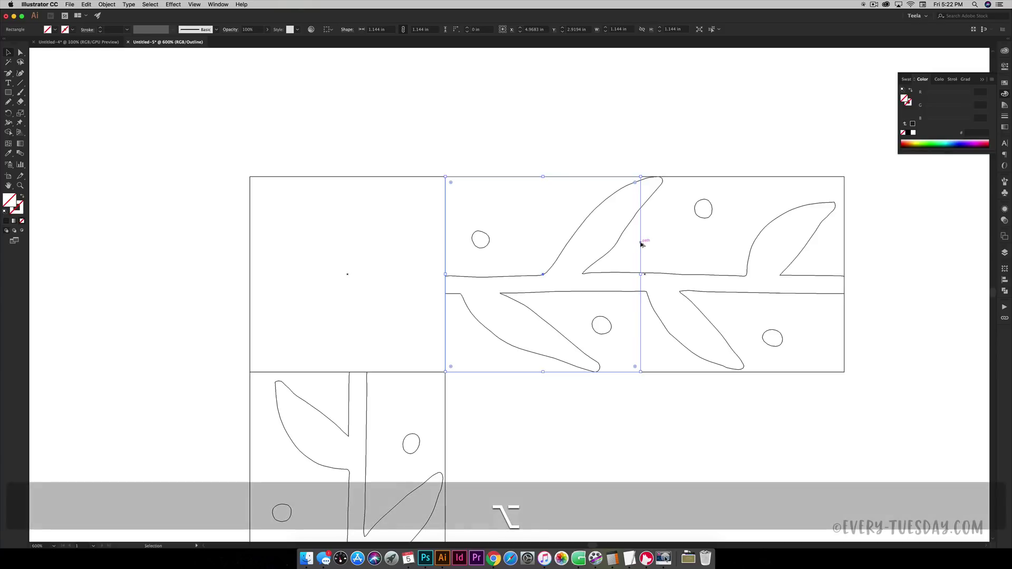
pyautogui.moveTo(641, 245); pyautogui.dragTo(836, 242)
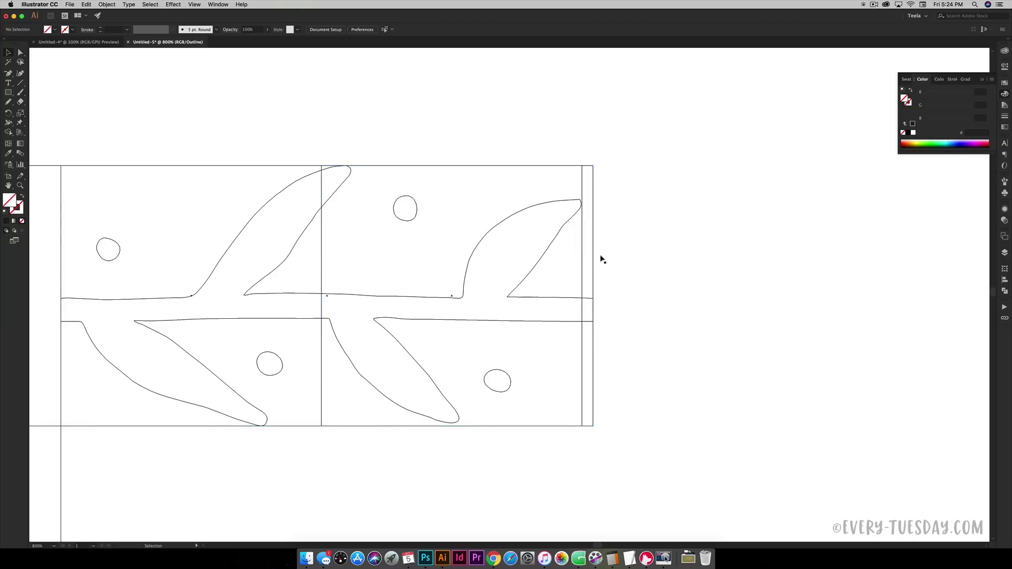
# Ungroup the horizontal branch tile and narrow its bounding rectangle to 2.2881 in, ending at the second square copy's right edge
pyautogui.press('super+a')
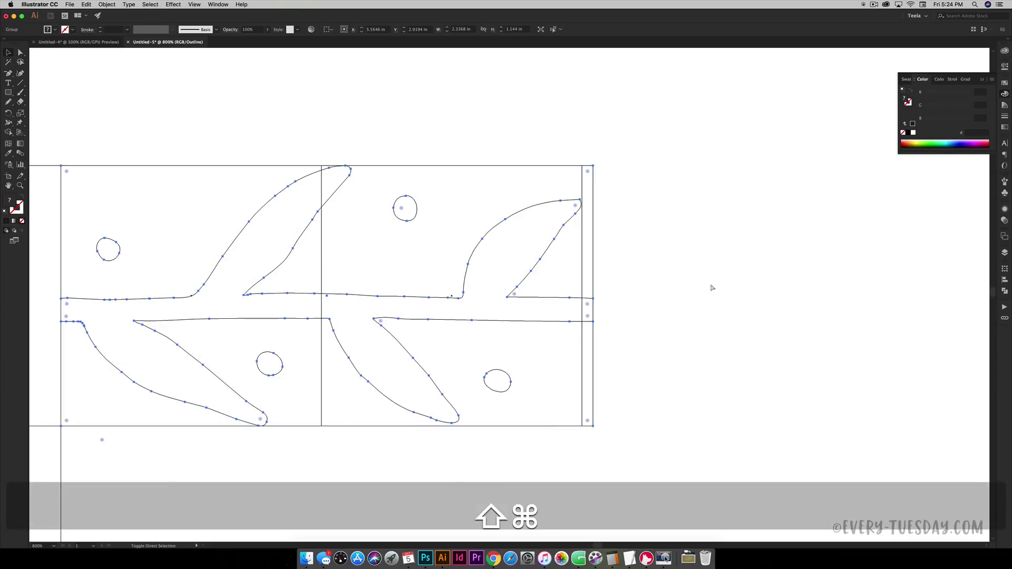
pyautogui.press('shift+super+g')
pyautogui.click(600, 269)
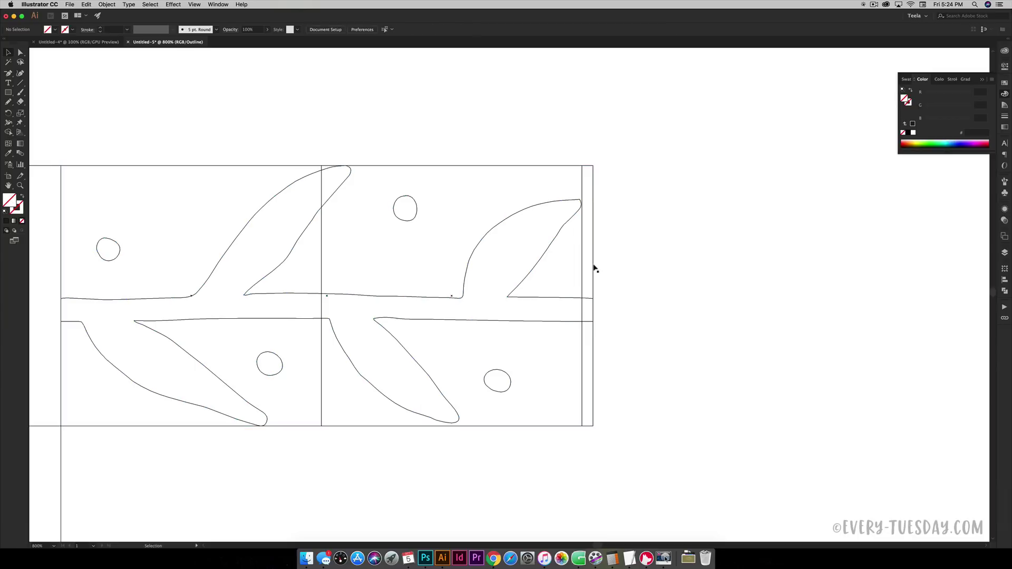
pyautogui.click(593, 295)
pyautogui.moveTo(594, 296); pyautogui.dragTo(582, 293)
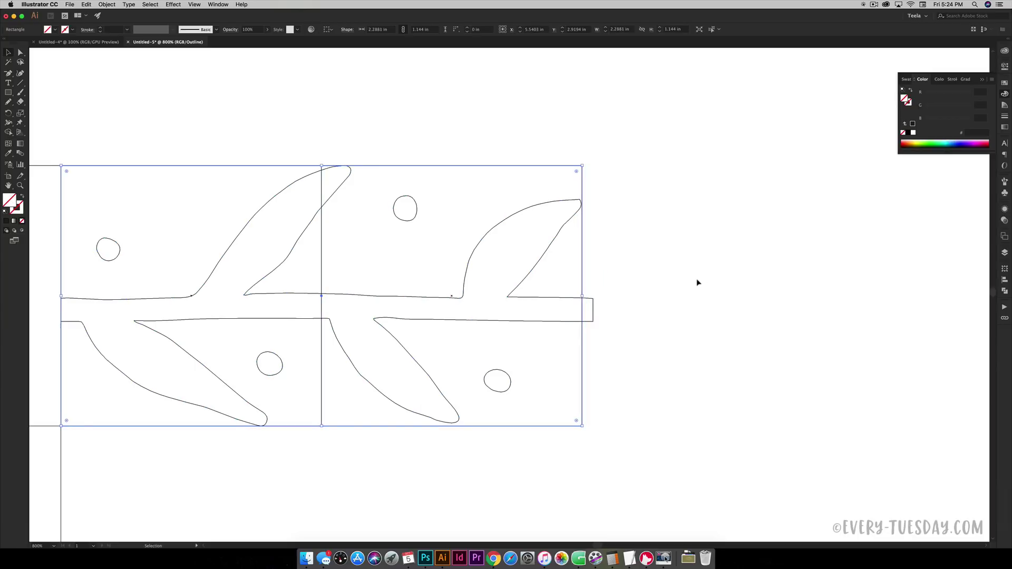
# Delete the two helper squares laid over the horizontal branch tile
pyautogui.click(553, 278)
pyautogui.click(323, 264)
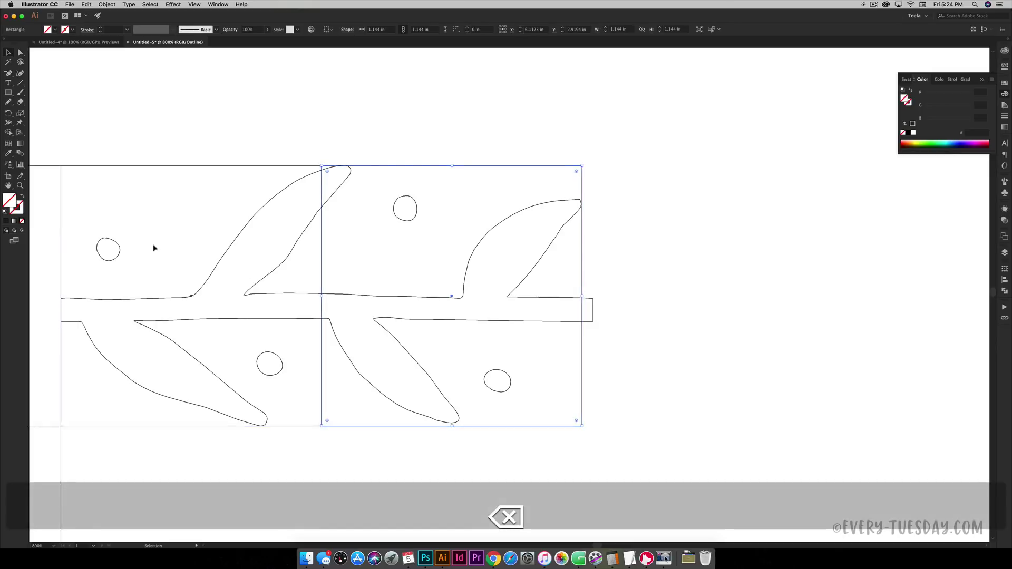
pyautogui.press('Delete')
pyautogui.press('Delete')
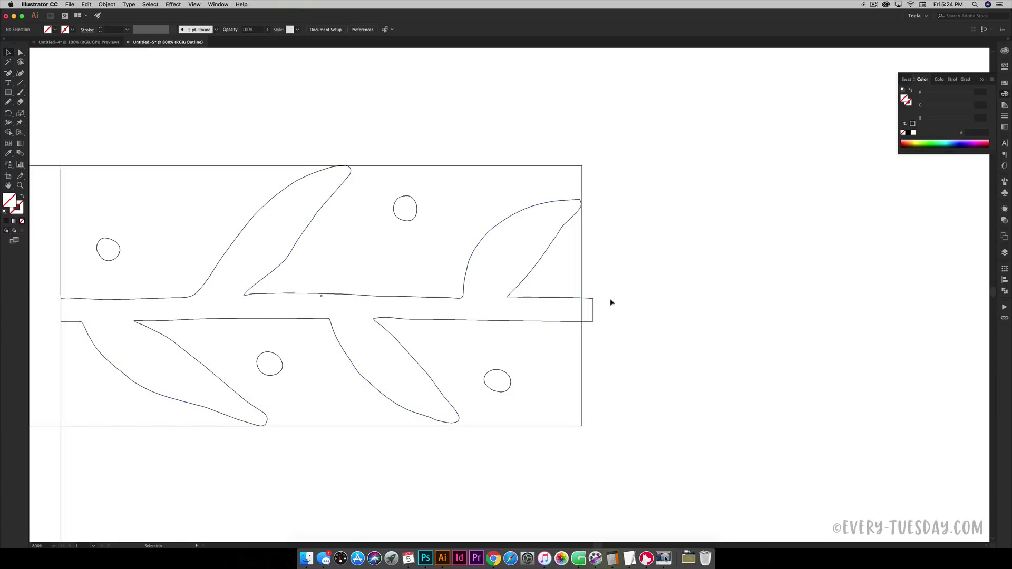
# Snap the two end anchors of the horizontal branch's protruding stem onto the right edge of its bounding rectangle
pyautogui.press('super+equal')
pyautogui.press('super+equal')
pyautogui.press('super+equal')
pyautogui.press('super+equal')
pyautogui.press('super+equal')
pyautogui.press('space')
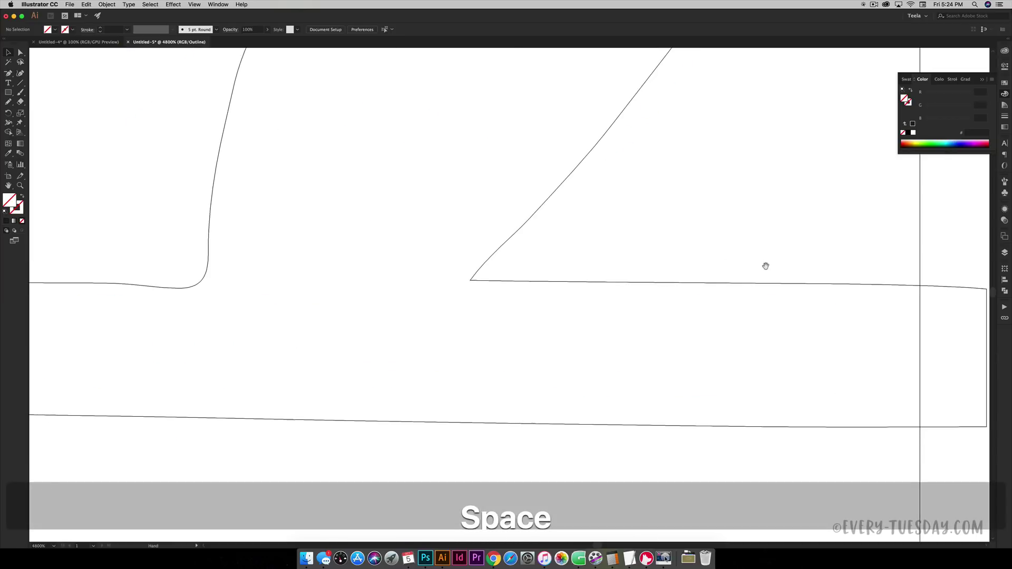
pyautogui.moveTo(764, 266); pyautogui.dragTo(673, 300)
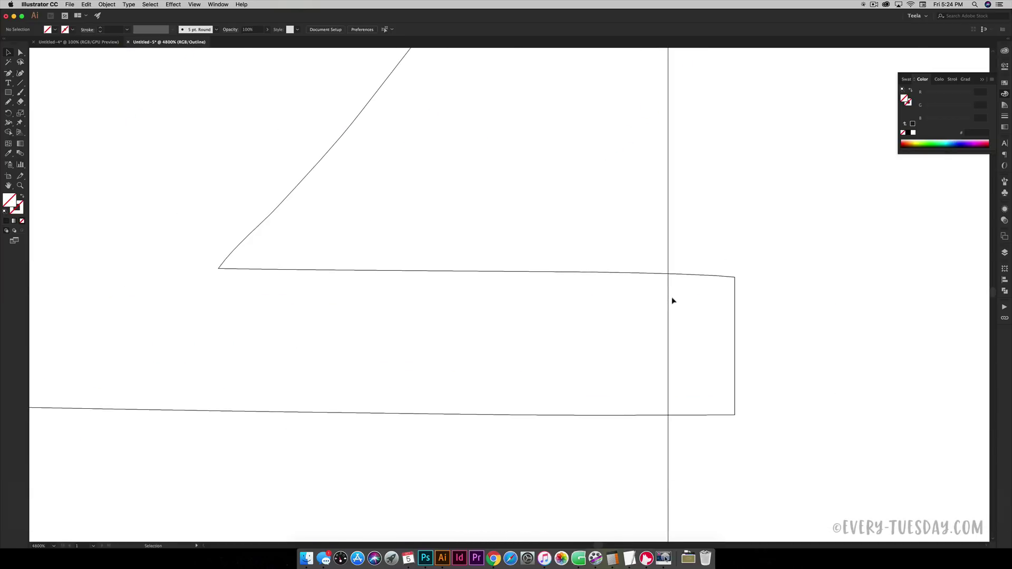
pyautogui.press('a')
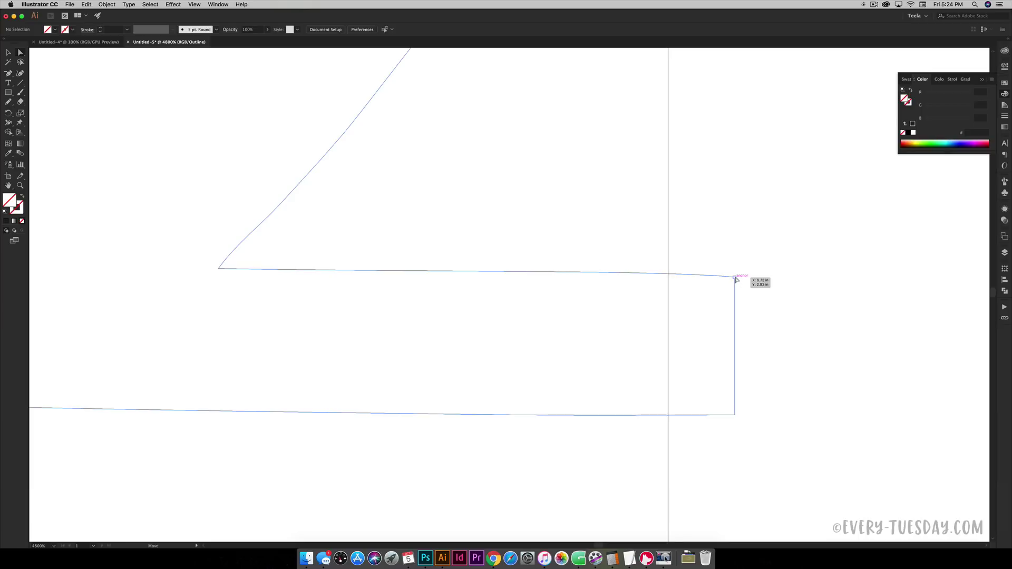
pyautogui.moveTo(735, 279); pyautogui.dragTo(669, 275)
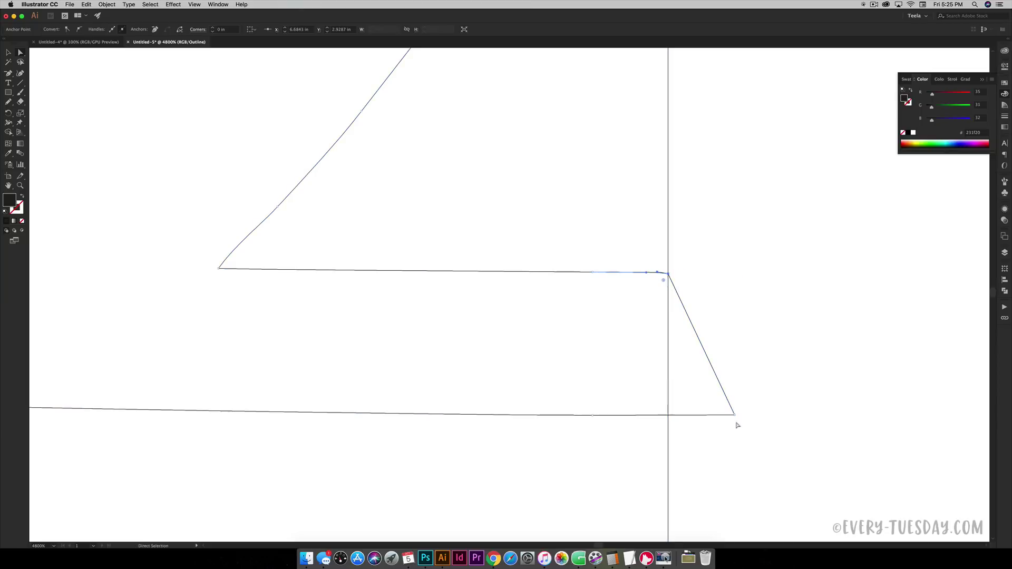
pyautogui.click(734, 415)
pyautogui.moveTo(724, 417); pyautogui.dragTo(668, 415)
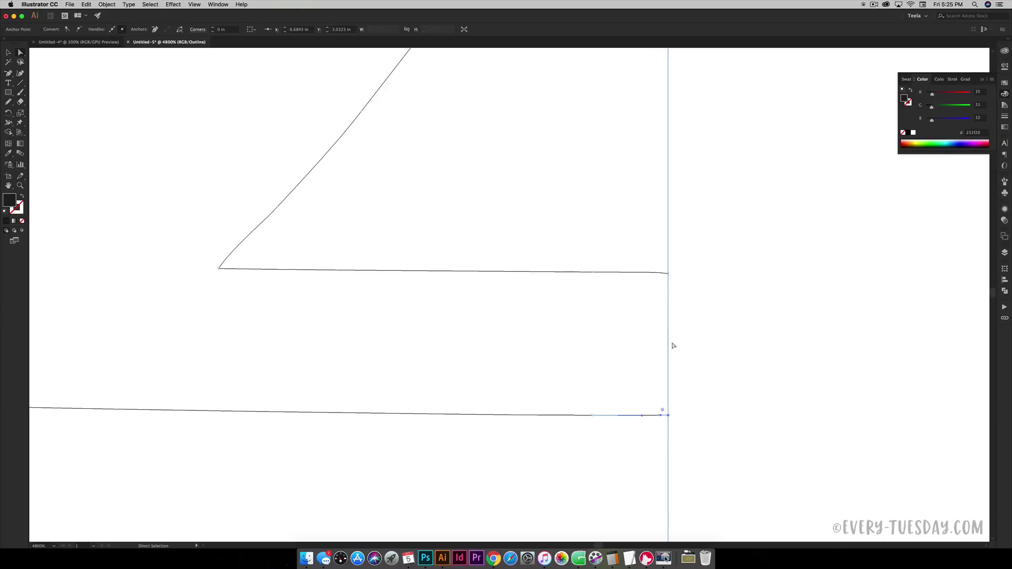
pyautogui.click(736, 343)
# Return to preview view and group all horizontal branch artwork with its bounding rectangle
pyautogui.press('super+minus')
pyautogui.press('super+minus')
pyautogui.press('super+minus')
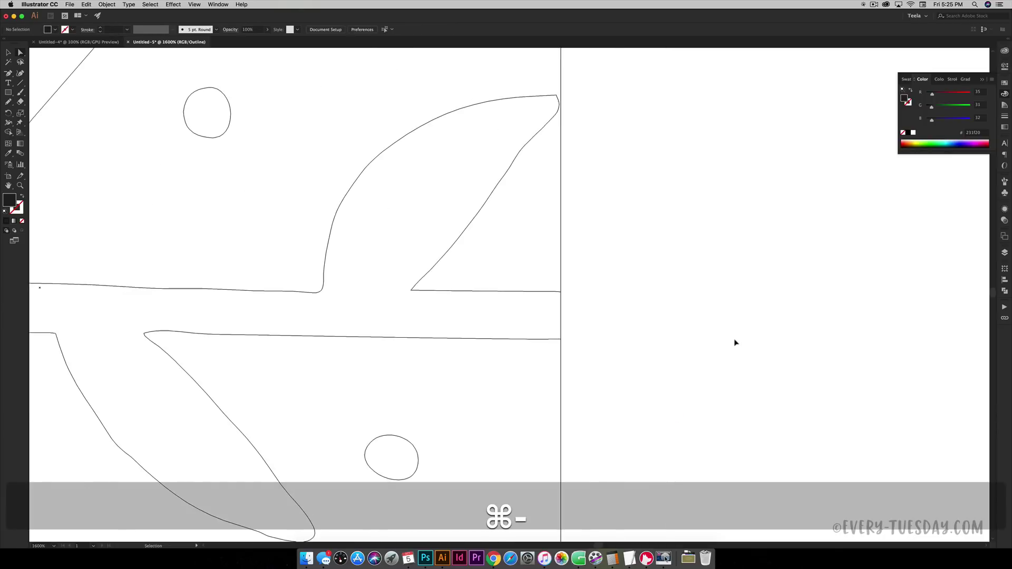
pyautogui.press('super+minus')
pyautogui.press('super+minus')
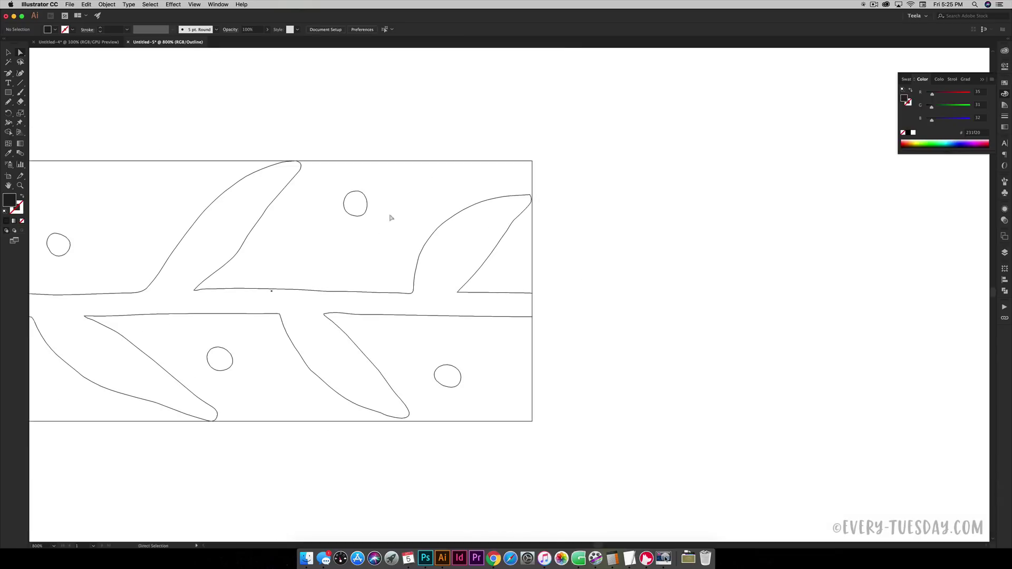
pyautogui.press('space')
pyautogui.hscroll(-10, 216, 188)
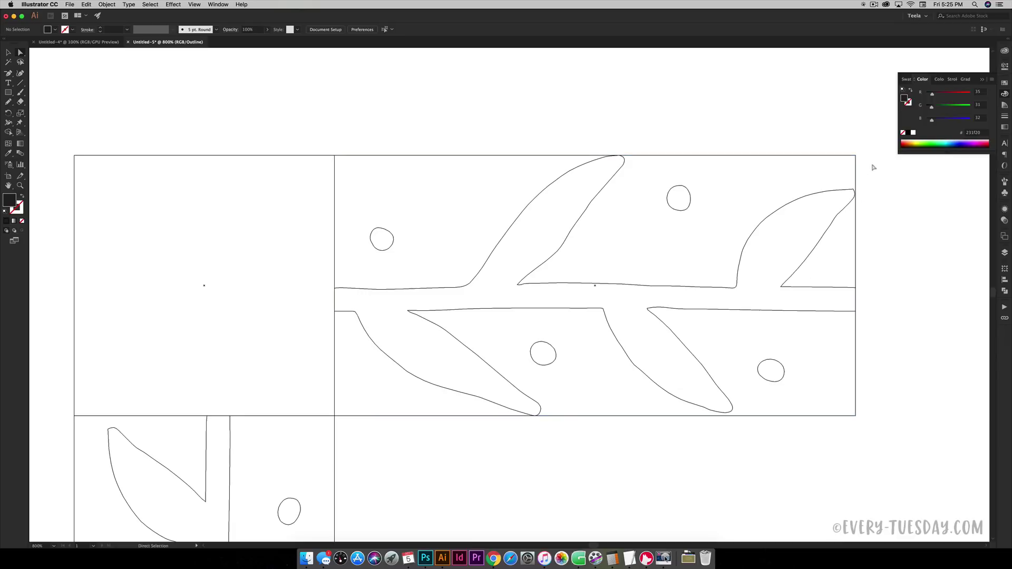
pyautogui.press('v')
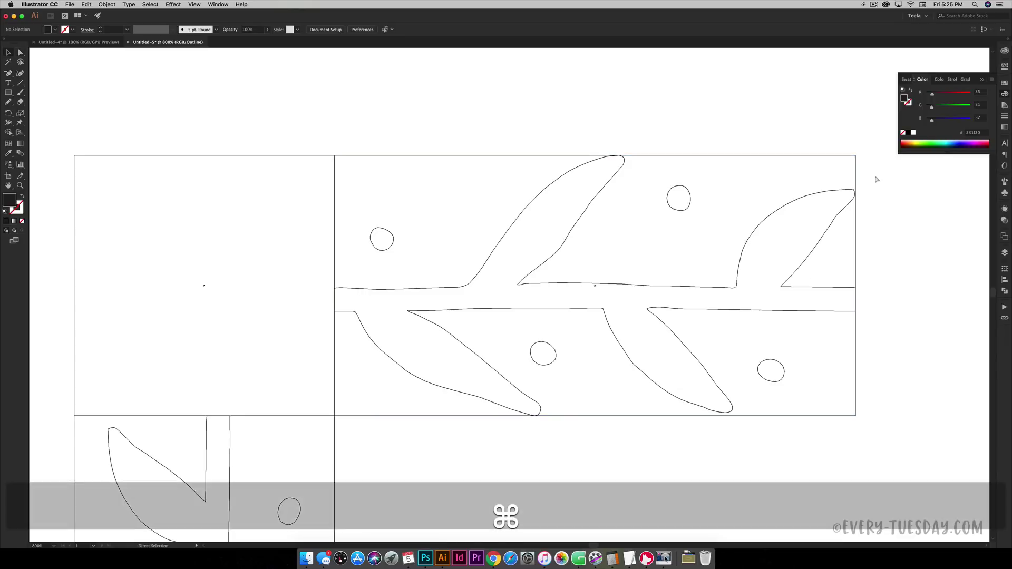
pyautogui.press('super+y')
pyautogui.moveTo(872, 125); pyautogui.dragTo(385, 399)
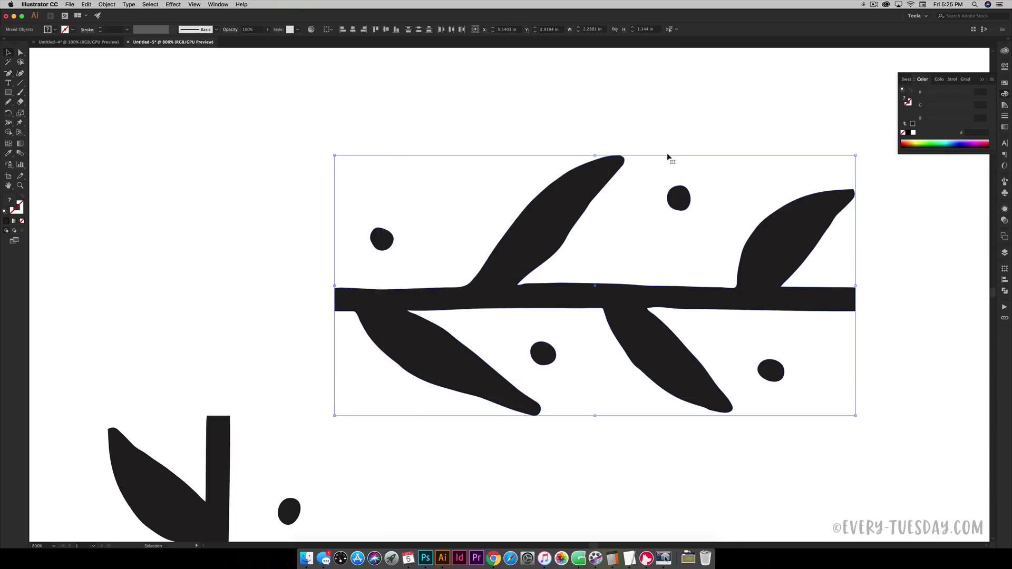
pyautogui.press('super+g')
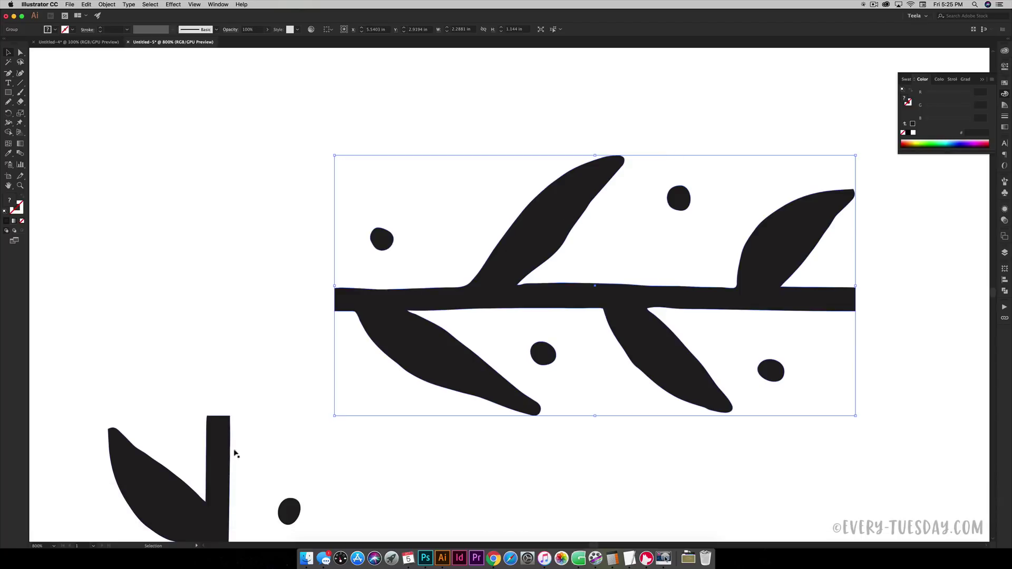
# Replace the old vertical branch tile with a copy of the horizontal tile rotated 90 degrees counterclockwise
pyautogui.click(216, 464)
pyautogui.press('BackSpace')
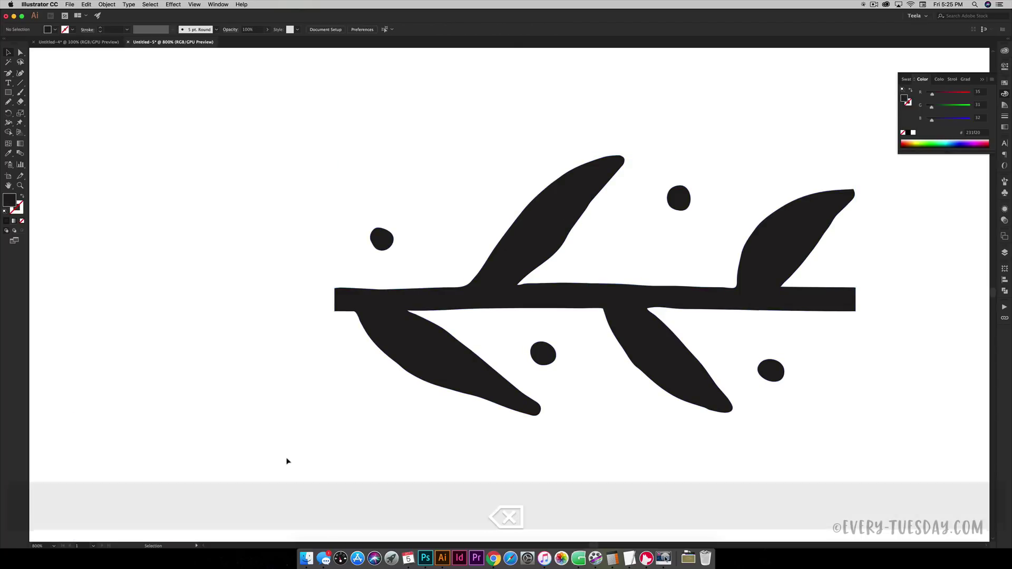
pyautogui.click(462, 307)
pyautogui.press('super+minus')
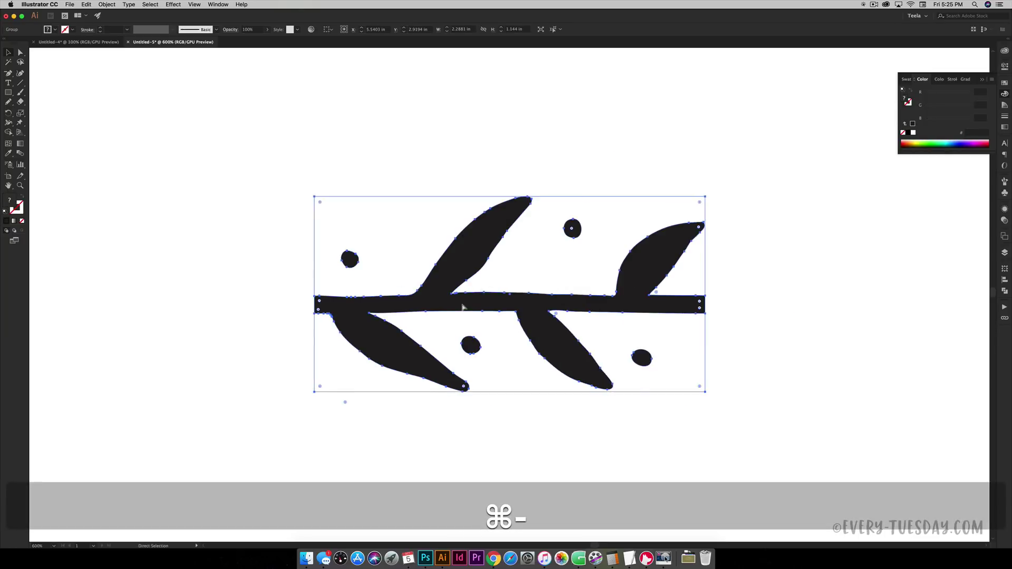
pyautogui.press('super+minus')
pyautogui.moveTo(449, 289); pyautogui.dragTo(491, 379)
pyautogui.moveTo(683, 313); pyautogui.dragTo(480, 235)
pyautogui.moveTo(482, 291); pyautogui.dragTo(354, 297)
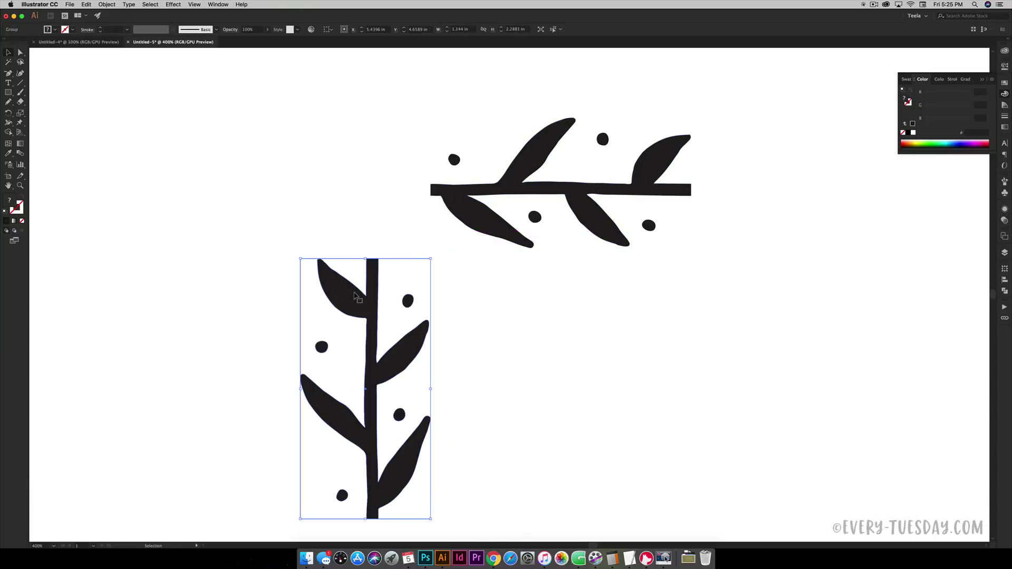
# In outline view, snap the new vertical tile directly beneath the empty corner square, flush with its lower edge
pyautogui.press('super+y')
pyautogui.moveTo(414, 343); pyautogui.dragTo(414, 322)
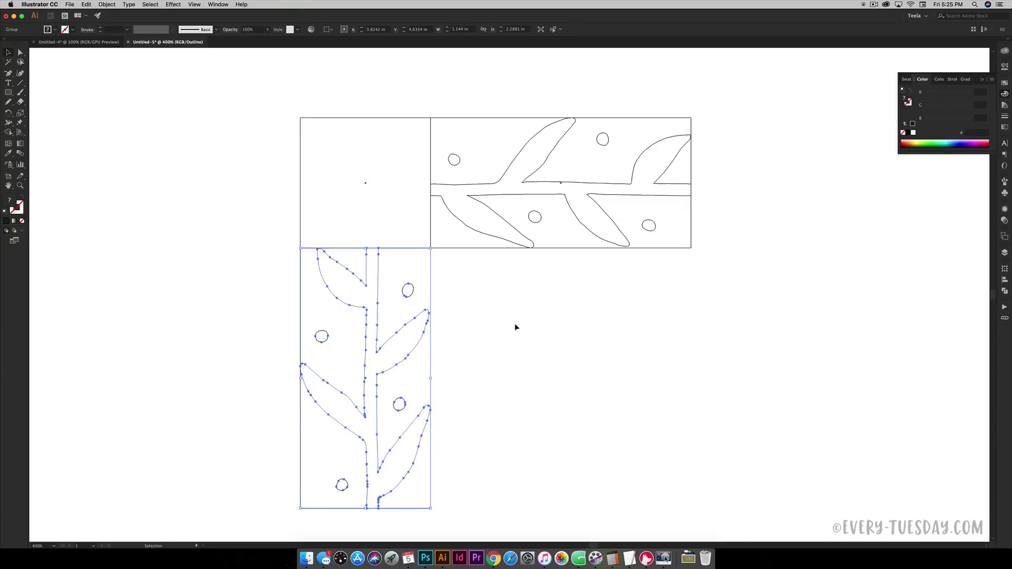
pyautogui.click(637, 322)
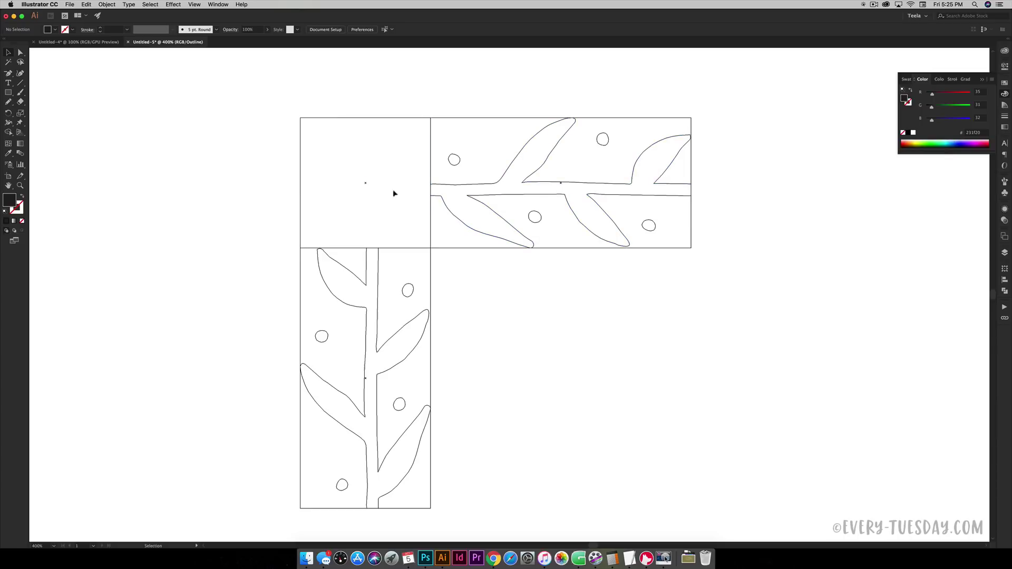
# Draw a closed curved stem with the Pencil tool inside the corner square, connecting the vertical and horizontal stems
pyautogui.press('super+equal')
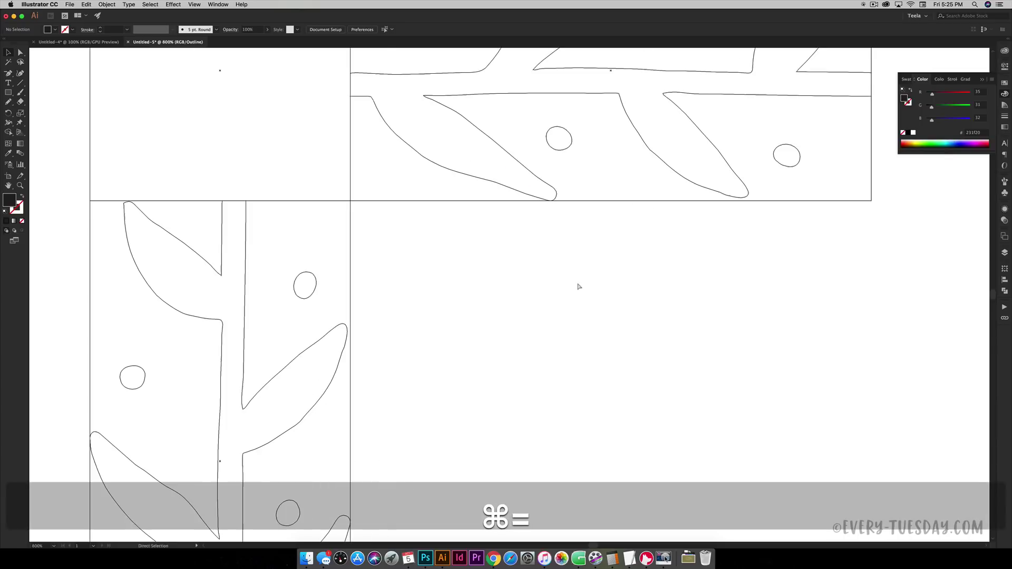
pyautogui.press('space')
pyautogui.hscroll(-10, 584, 253)
pyautogui.scroll(4, 583, 253)
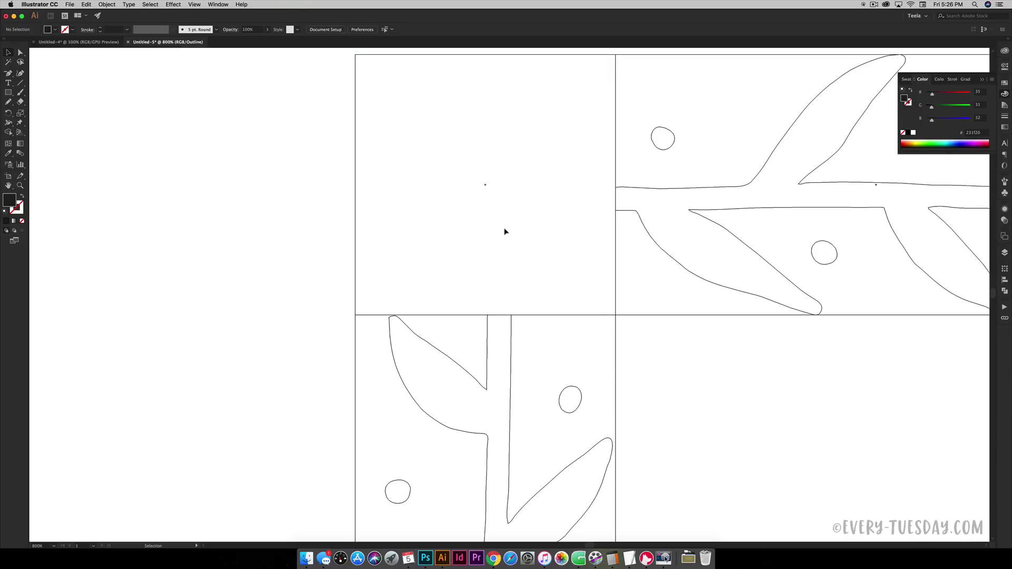
pyautogui.press('n')
pyautogui.moveTo(618, 187)
pyautogui.mouseDown()
pyautogui.moveTo(554, 191)
pyautogui.moveTo(516, 217)
pyautogui.moveTo(490, 252)
pyautogui.moveTo(484, 299)
pyautogui.mouseUp()
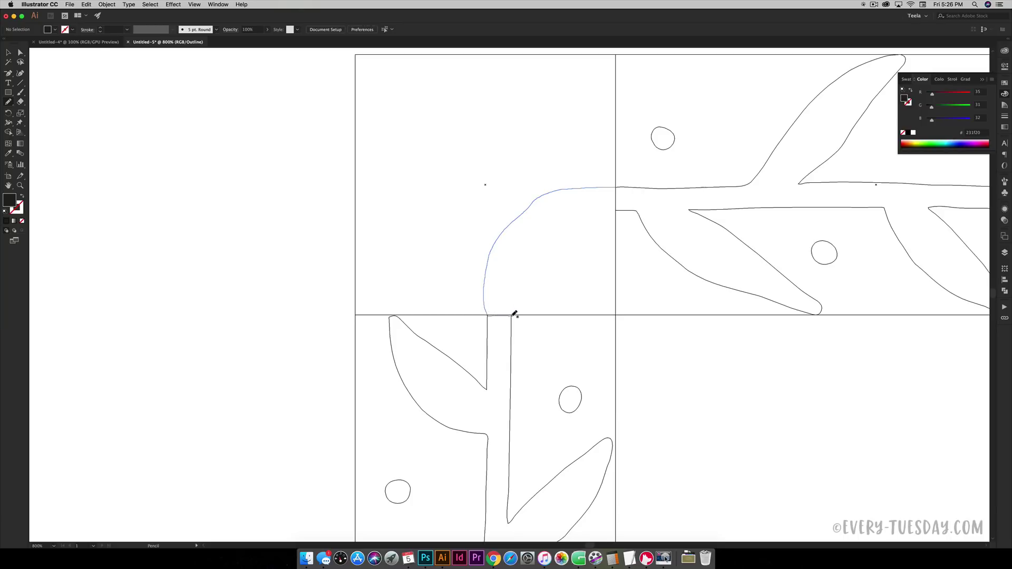
pyautogui.moveTo(511, 313)
pyautogui.mouseDown()
pyautogui.moveTo(534, 237)
pyautogui.moveTo(559, 219)
pyautogui.moveTo(615, 210)
pyautogui.moveTo(621, 192)
pyautogui.moveTo(605, 187)
pyautogui.mouseUp()
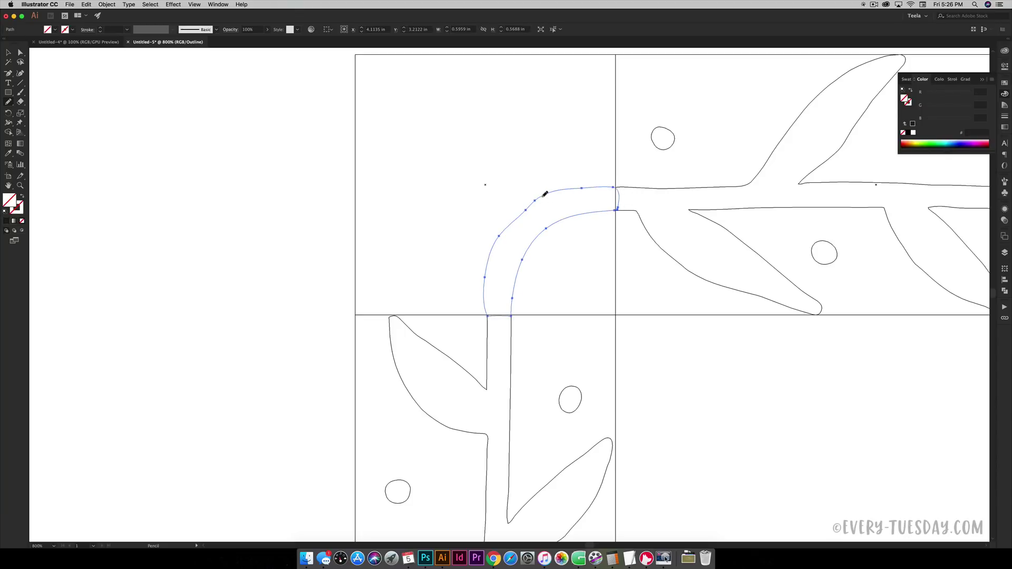
# Redraw the bumpy part of the corner stem's outer edge into a smooth curve and check the Pencil tool options
pyautogui.moveTo(533, 199); pyautogui.dragTo(498, 236)
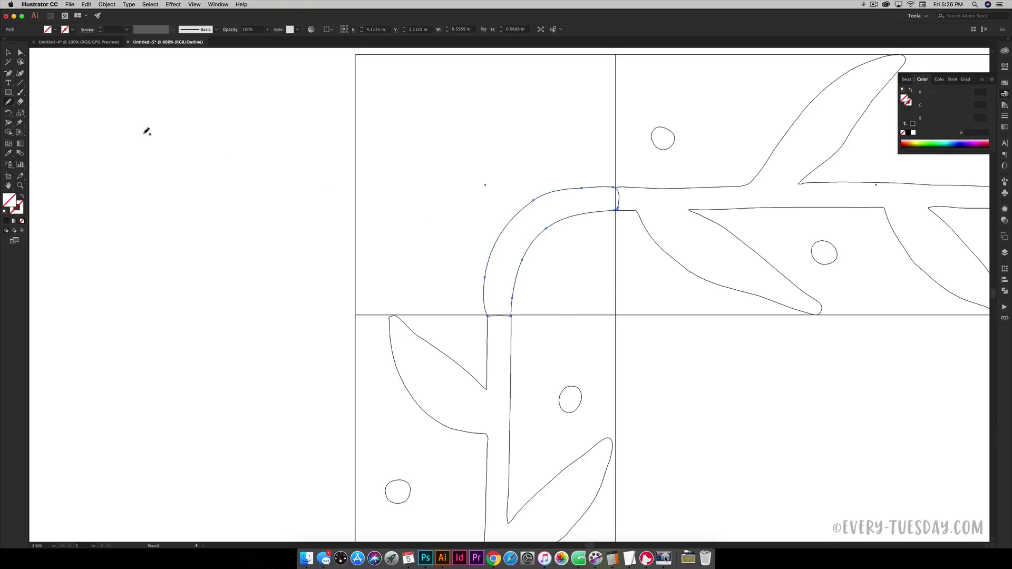
pyautogui.doubleClick(8, 103)
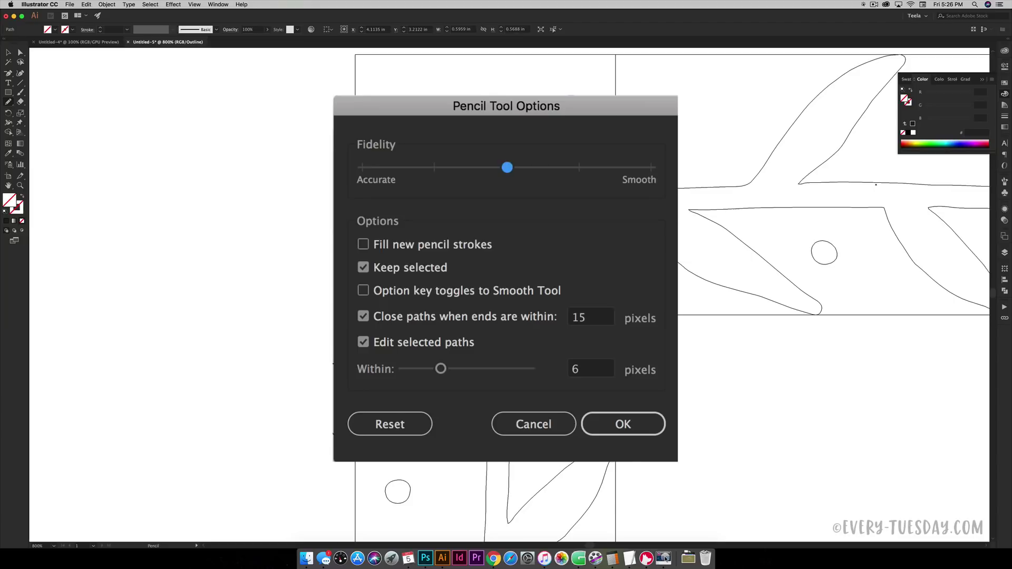
pyautogui.click(647, 425)
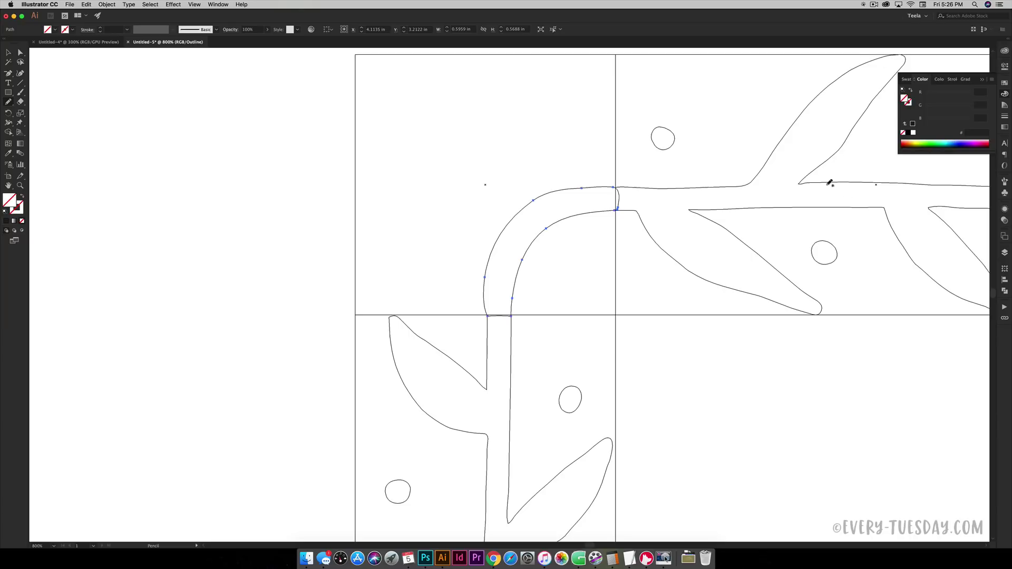
# Draw a leaf growing upward from the corner stem's outer edge and redraw it taller, almost up to the square's upper edge
pyautogui.moveTo(485, 276)
pyautogui.mouseDown()
pyautogui.moveTo(470, 209)
pyautogui.moveTo(484, 149)
pyautogui.moveTo(528, 111)
pyautogui.mouseUp()
pyautogui.moveTo(527, 125); pyautogui.dragTo(524, 163)
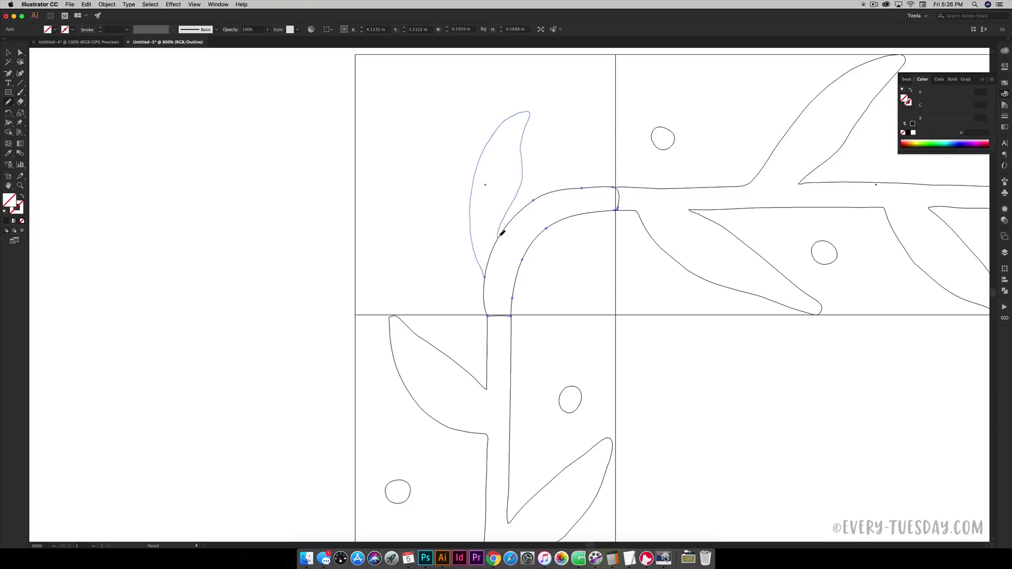
pyautogui.moveTo(499, 236); pyautogui.dragTo(497, 239)
pyautogui.press('super+minus')
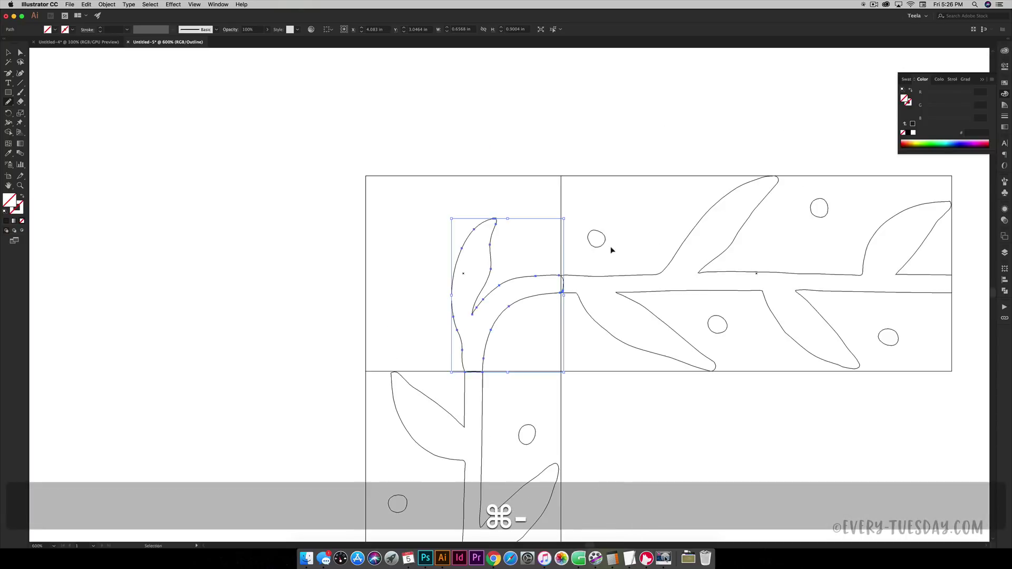
pyautogui.press('super+minus')
pyautogui.press('super+equal')
pyautogui.press('super+equal')
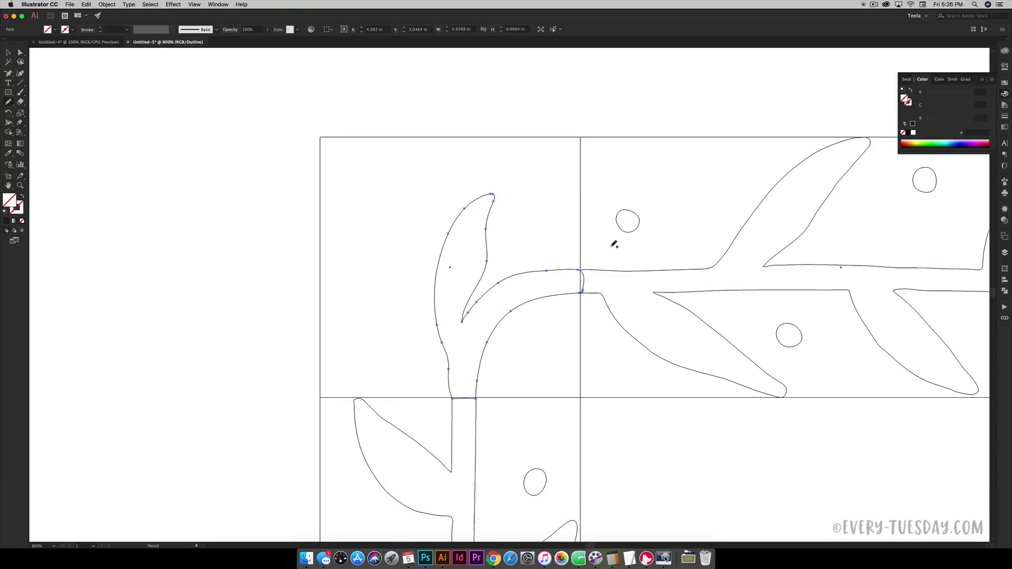
pyautogui.moveTo(451, 382)
pyautogui.mouseDown()
pyautogui.moveTo(436, 338)
pyautogui.moveTo(464, 182)
pyautogui.moveTo(499, 167)
pyautogui.moveTo(499, 249)
pyautogui.moveTo(473, 306)
pyautogui.mouseUp()
pyautogui.moveTo(502, 168); pyautogui.dragTo(483, 291)
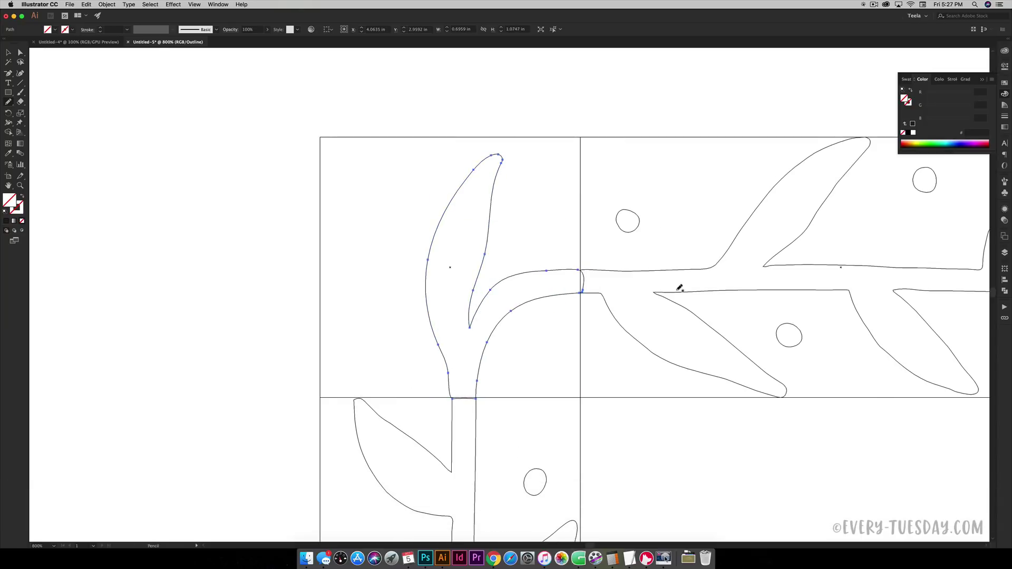
pyautogui.press('v')
pyautogui.click(645, 437)
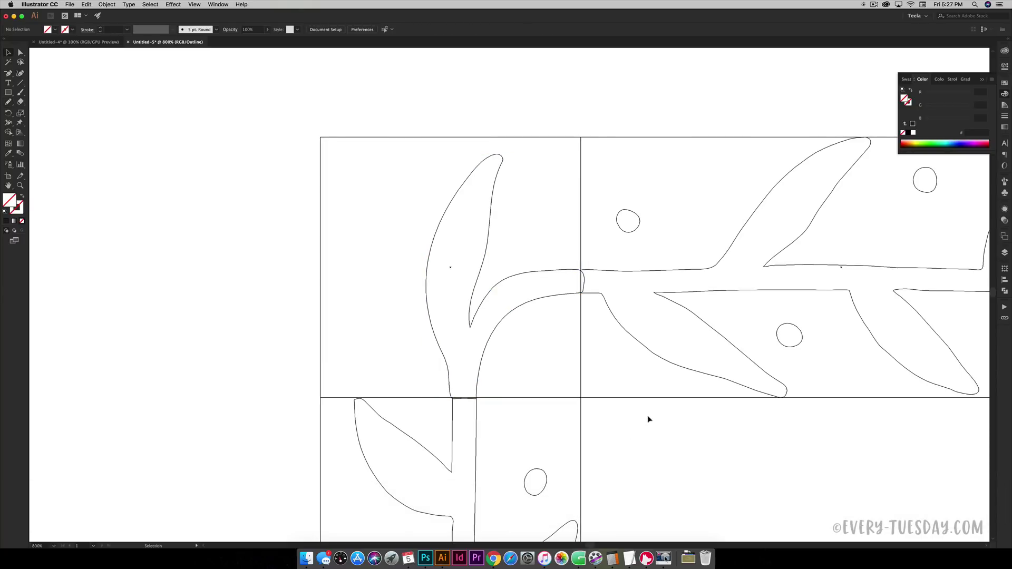
# Move the upper anchor at the corner stem's horizontal end onto the tile boundary, meeting the side stem's upper edge
pyautogui.hscroll(-2, 592, 254)
pyautogui.press('super+equal')
pyautogui.press('super+equal')
pyautogui.press('super+equal')
pyautogui.press('super+equal')
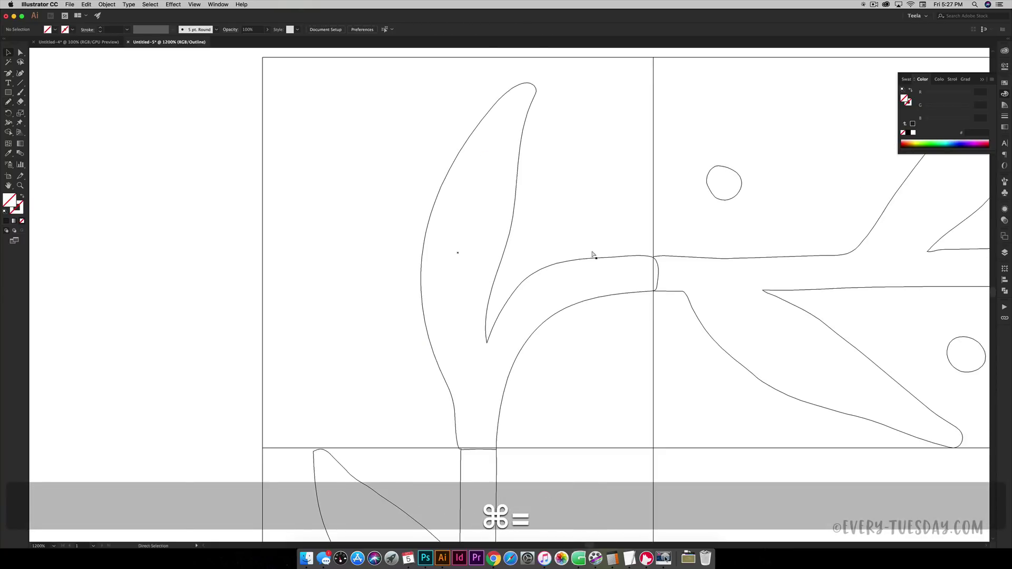
pyautogui.press('space')
pyautogui.moveTo(689, 222); pyautogui.dragTo(567, 242)
pyautogui.click(694, 223)
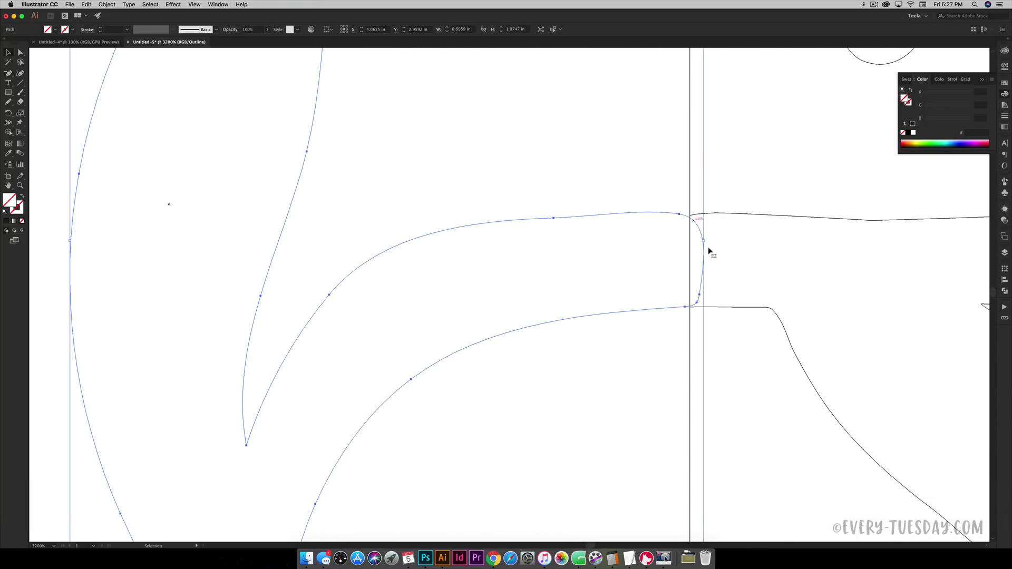
pyautogui.press('a')
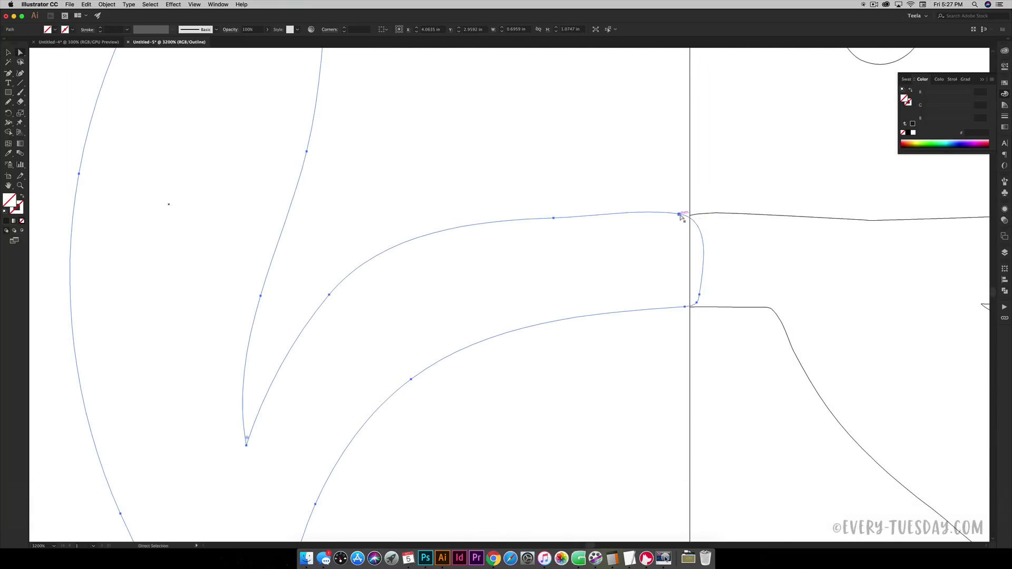
pyautogui.click(686, 214)
pyautogui.moveTo(687, 216); pyautogui.dragTo(695, 215)
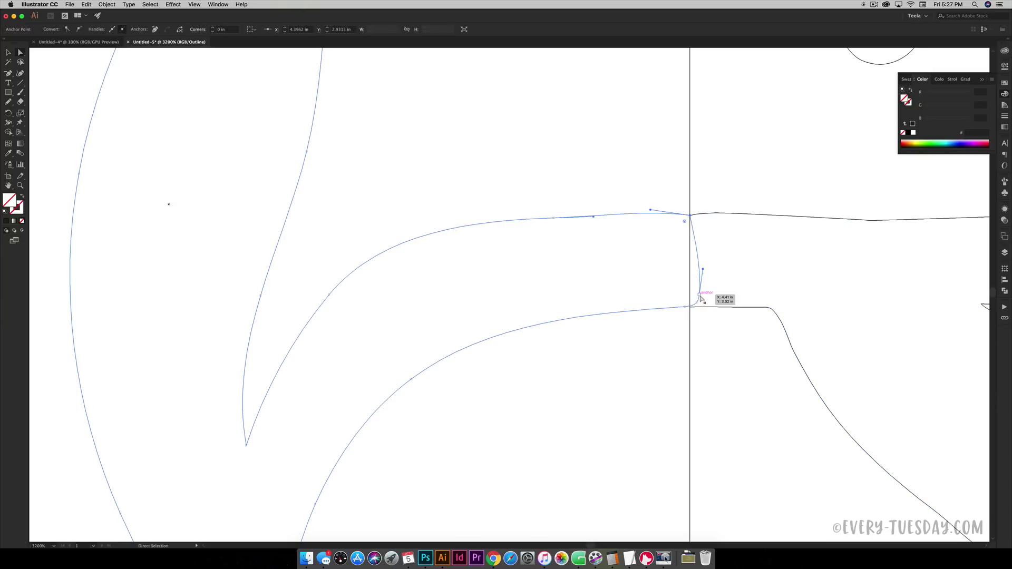
# Remove the extra anchors at that stem end and snap the remaining lower anchor to the side stem's lower edge on the boundary
pyautogui.press('p')
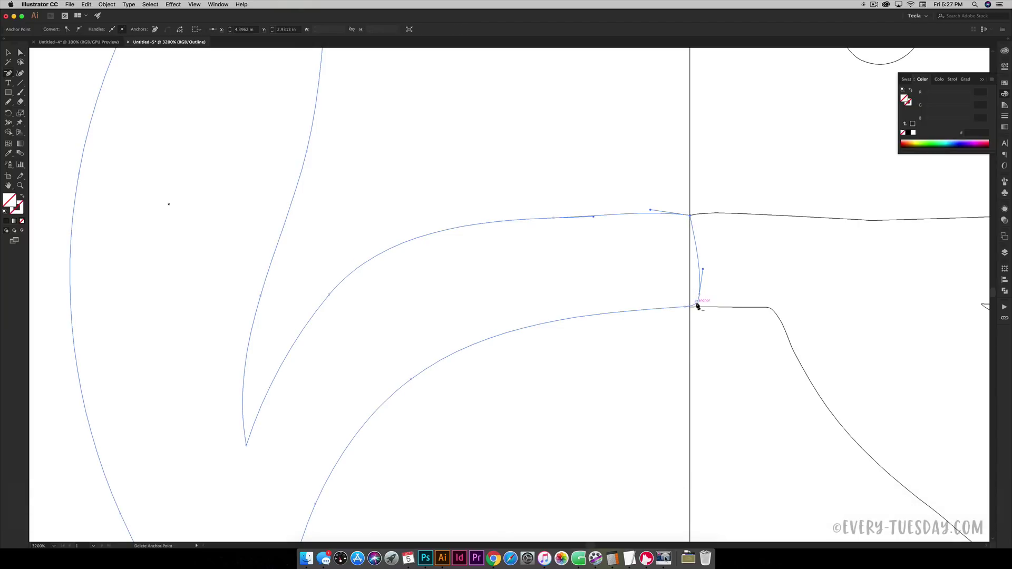
pyautogui.click(697, 305)
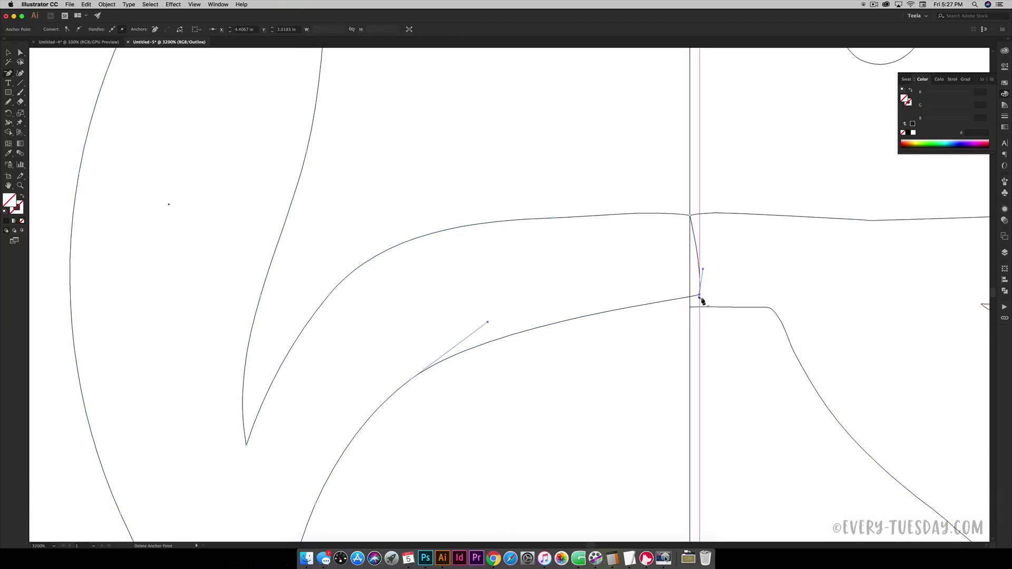
pyautogui.press('a')
pyautogui.click(700, 295)
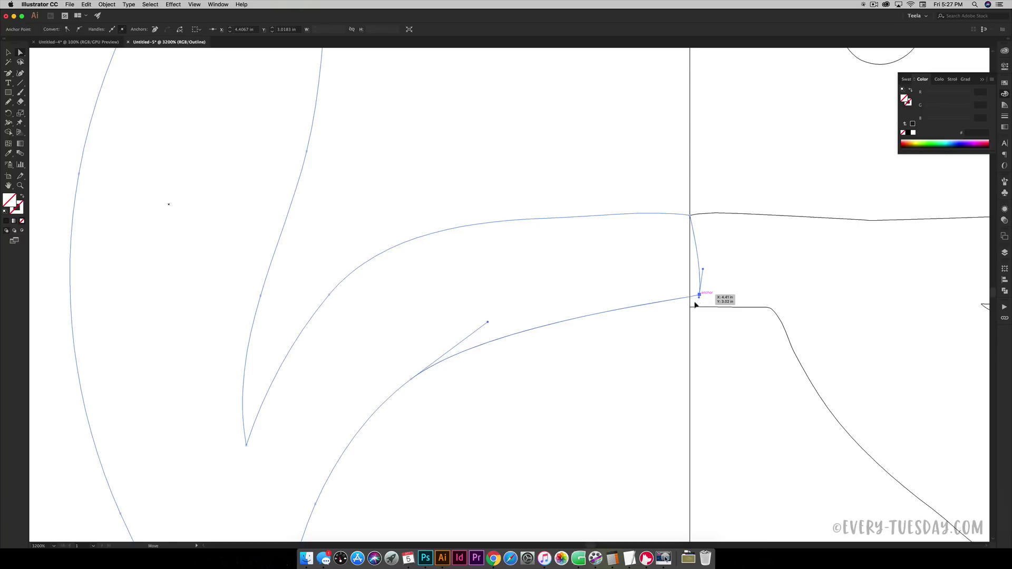
pyautogui.moveTo(699, 296); pyautogui.dragTo(690, 308)
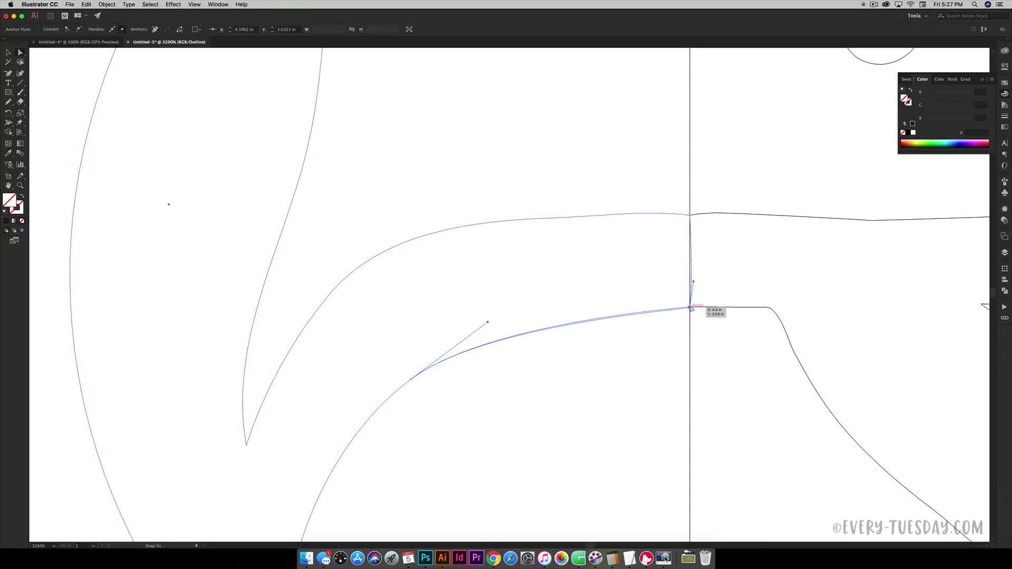
pyautogui.click(416, 240)
# Snap the corner stem's bottom anchors to the vertical tile's stem corners and delete extra anchors to smooth its outer edge
pyautogui.hscroll(-5, 447, 266)
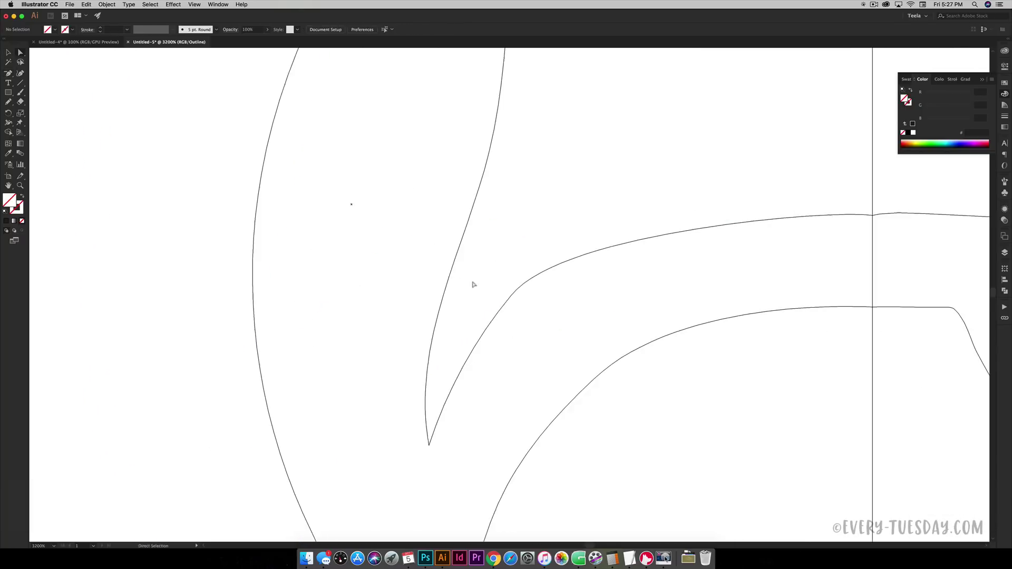
pyautogui.moveTo(510, 294); pyautogui.dragTo(551, 278)
pyautogui.moveTo(616, 228); pyautogui.dragTo(510, 377)
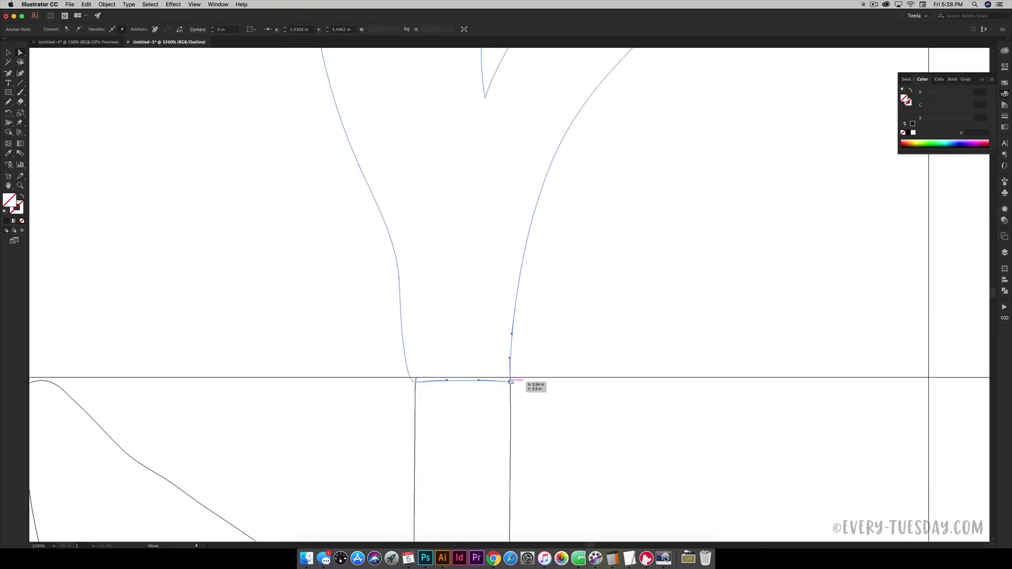
pyautogui.click(416, 378)
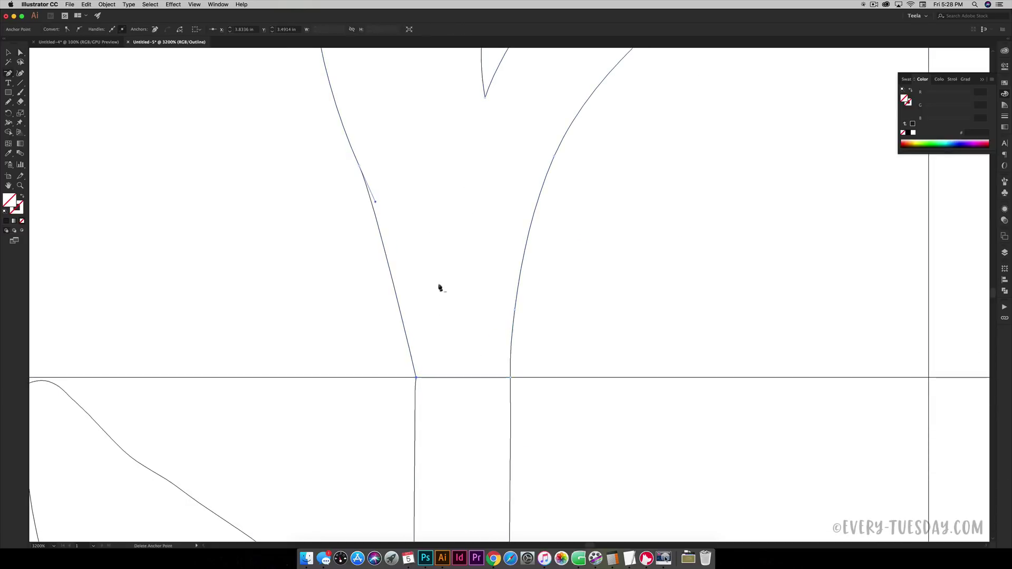
pyautogui.moveTo(438, 286); pyautogui.dragTo(417, 221)
pyautogui.click(633, 339)
# Return to preview mode and fill the corner piece with the black sampled from the horizontal side tile
pyautogui.press('super+minus')
pyautogui.press('super+minus')
pyautogui.press('super+minus')
pyautogui.press('super+minus')
pyautogui.press('super+minus')
pyautogui.press('super+minus')
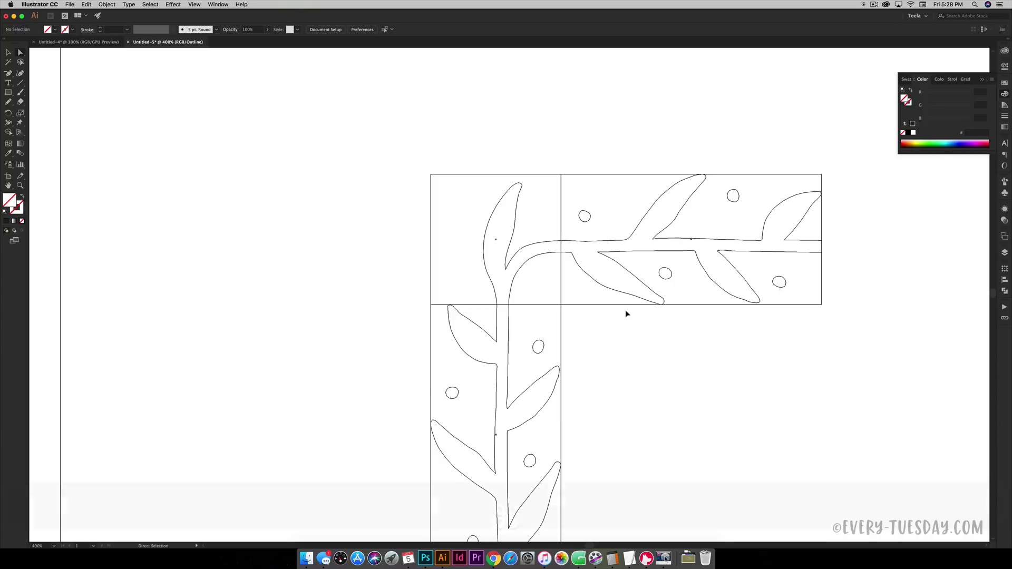
pyautogui.press('super+y')
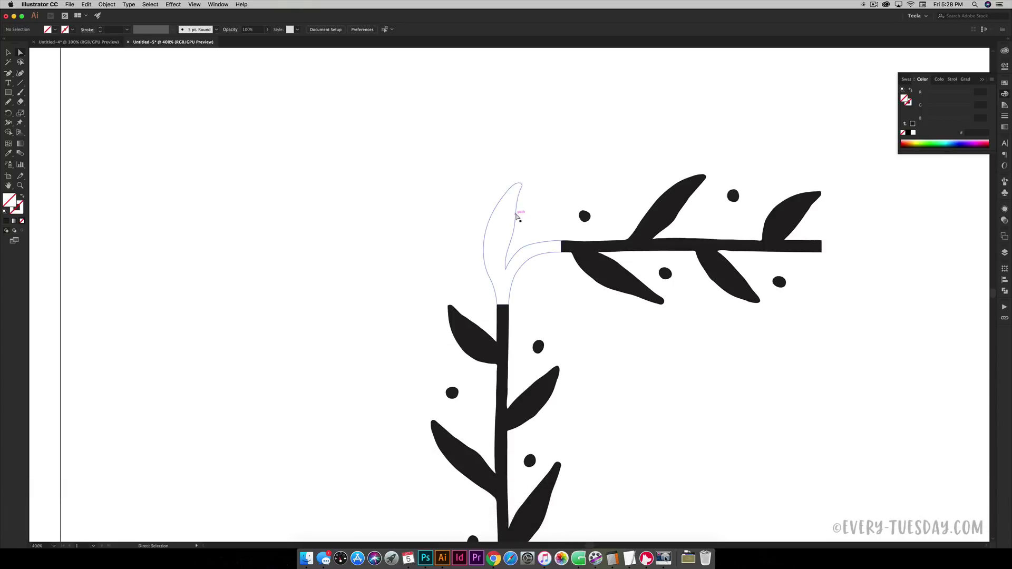
pyautogui.press('v')
pyautogui.click(518, 216)
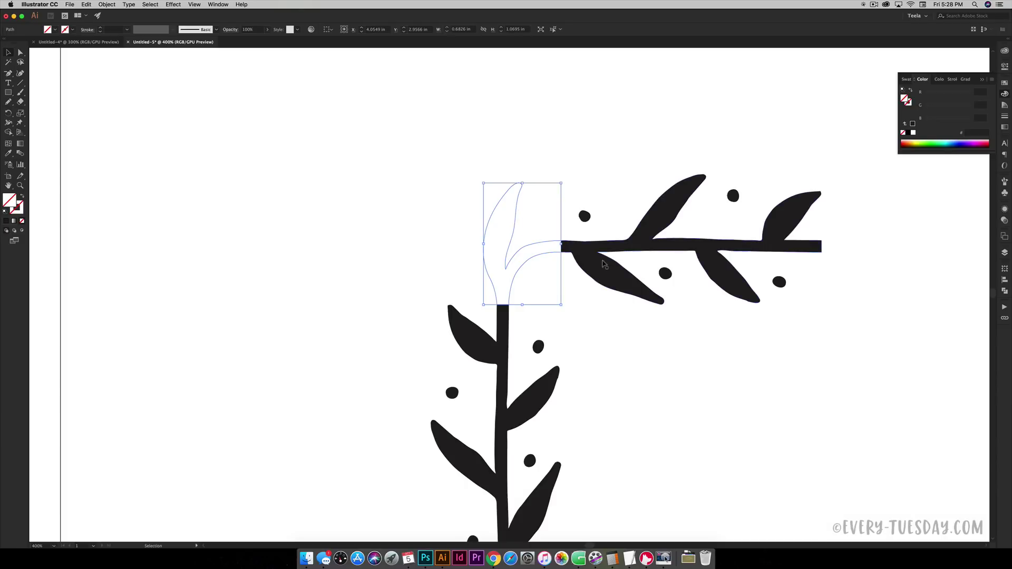
pyautogui.press('i')
pyautogui.click(619, 245)
pyautogui.press('v')
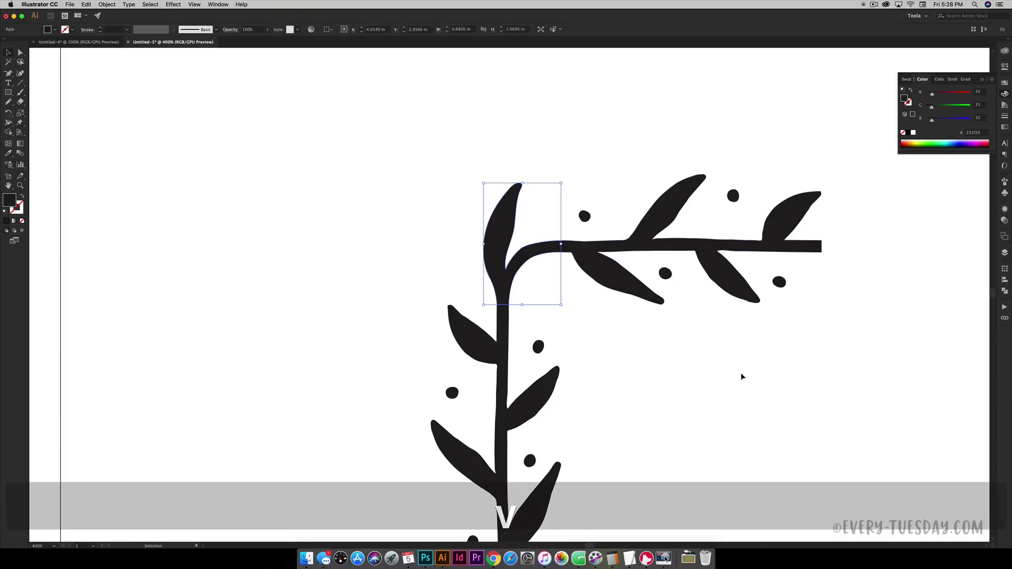
pyautogui.click(752, 381)
# Group the corner leaf piece with its invisible bounding square
pyautogui.click(505, 201)
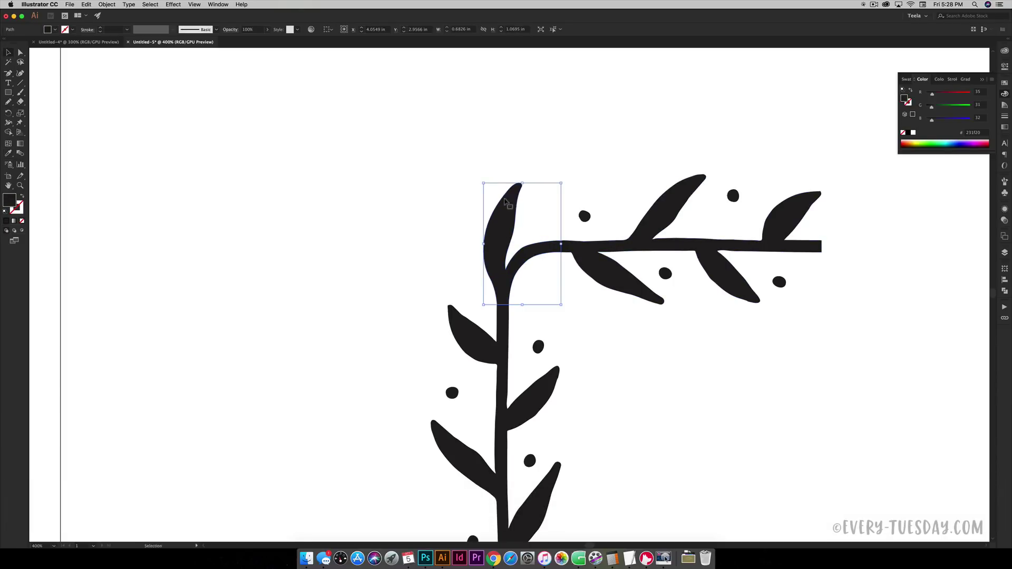
pyautogui.keyDown('shift'); pyautogui.click(453, 175); pyautogui.keyUp('shift')
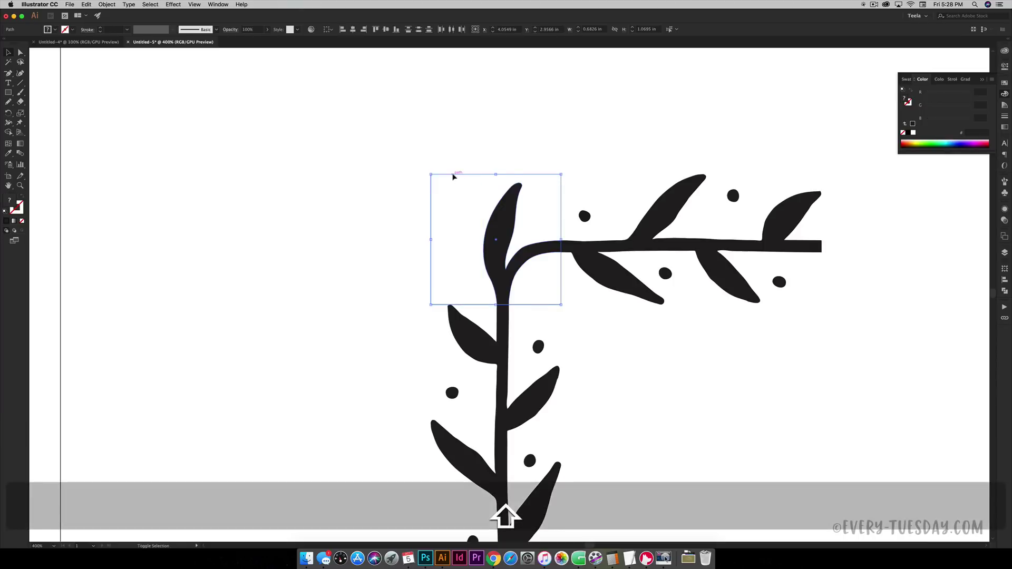
pyautogui.press('super+g')
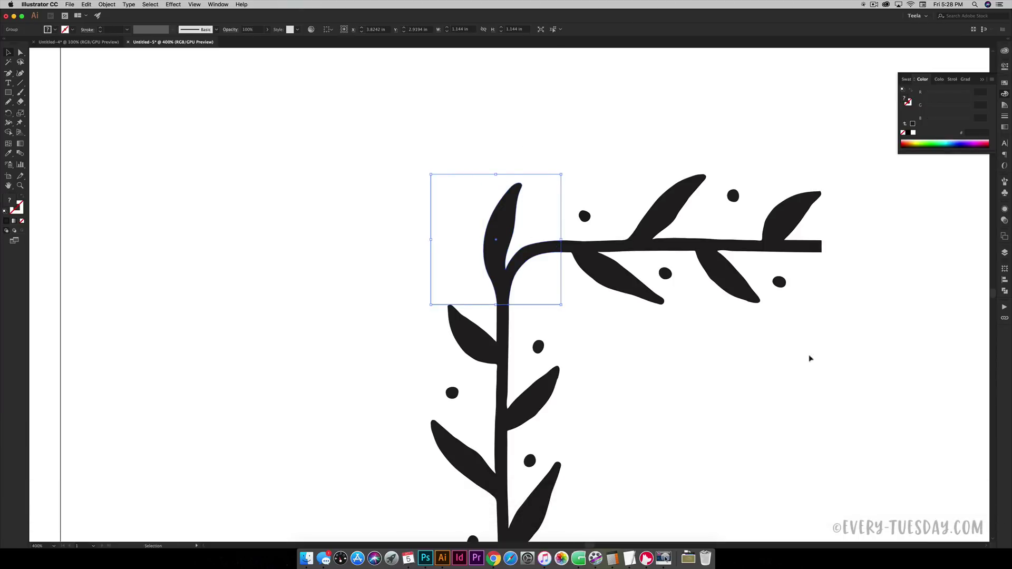
pyautogui.click(828, 355)
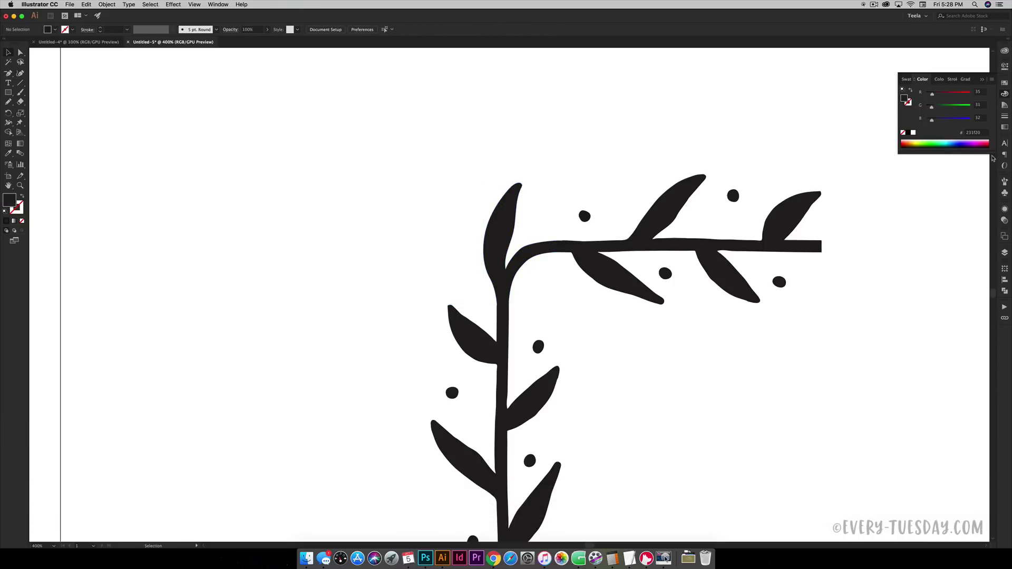
# Create a new brush from the horizontal side tile, choosing Pattern Brush as its type
pyautogui.click(1004, 181)
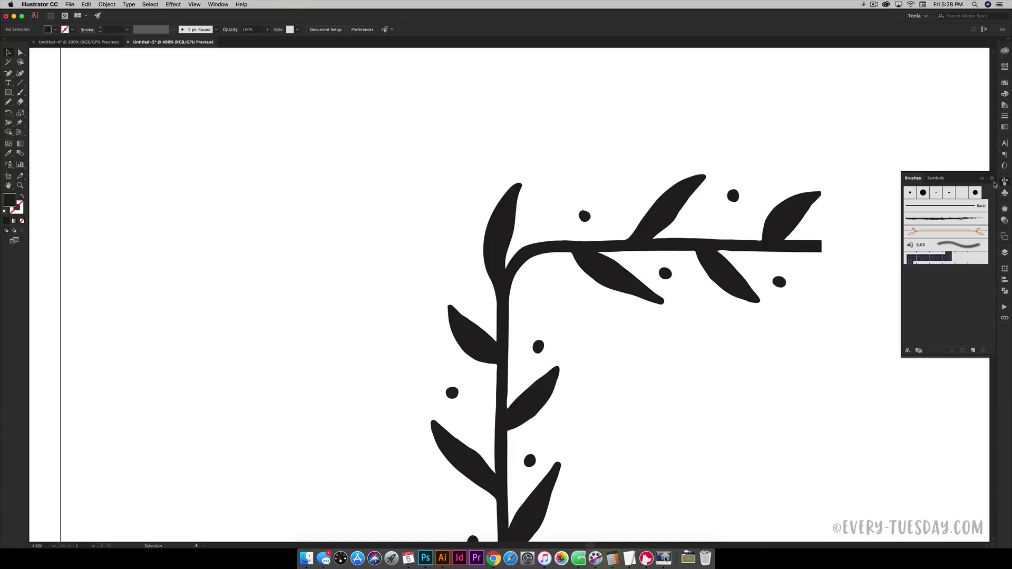
pyautogui.click(213, 5)
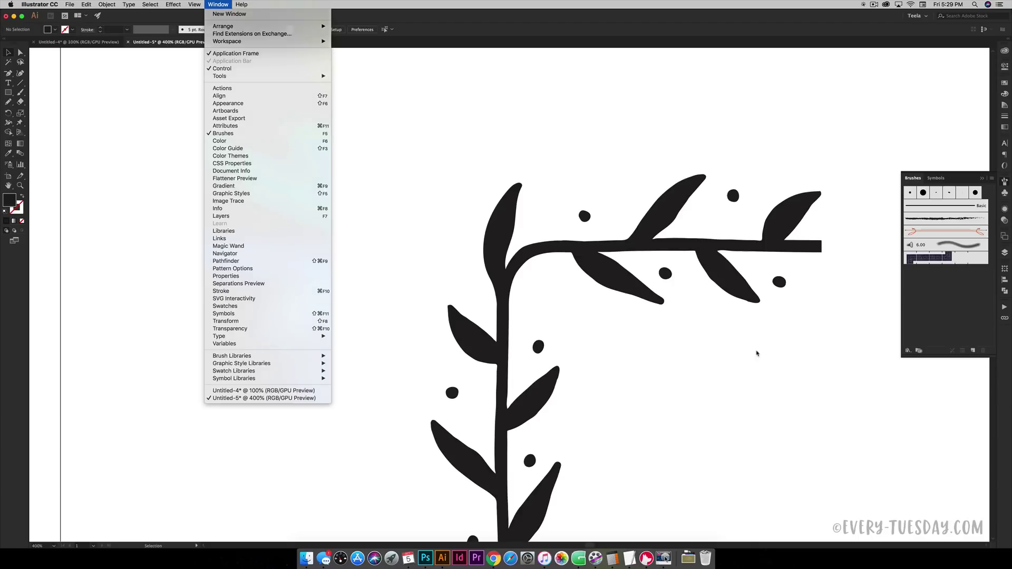
pyautogui.click(819, 362)
pyautogui.click(703, 248)
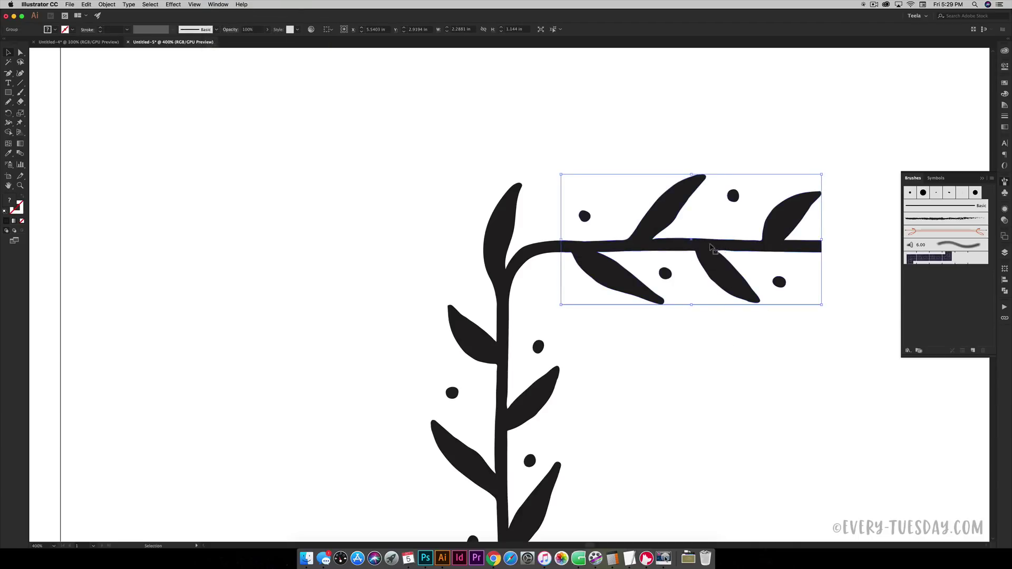
pyautogui.moveTo(719, 251); pyautogui.dragTo(930, 281)
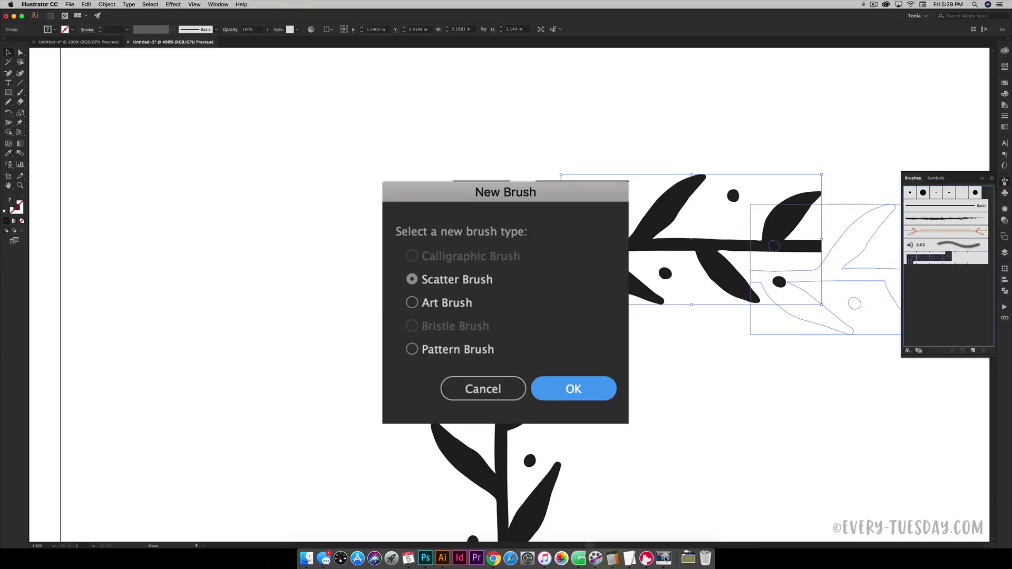
pyautogui.click(411, 349)
pyautogui.click(594, 395)
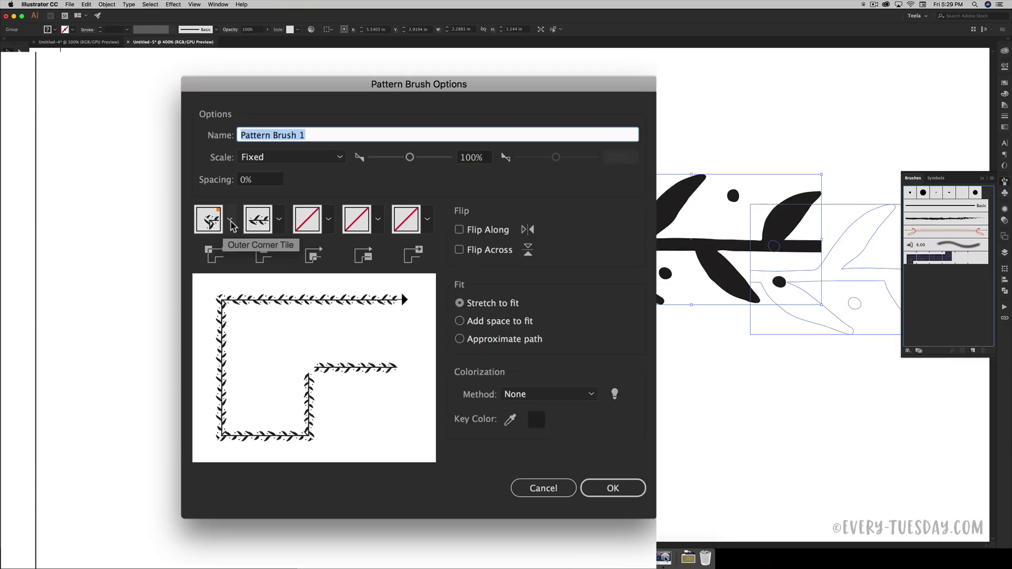
# Review the auto-generated outer corner tiles and set the outer corner tile to None
pyautogui.click(232, 224)
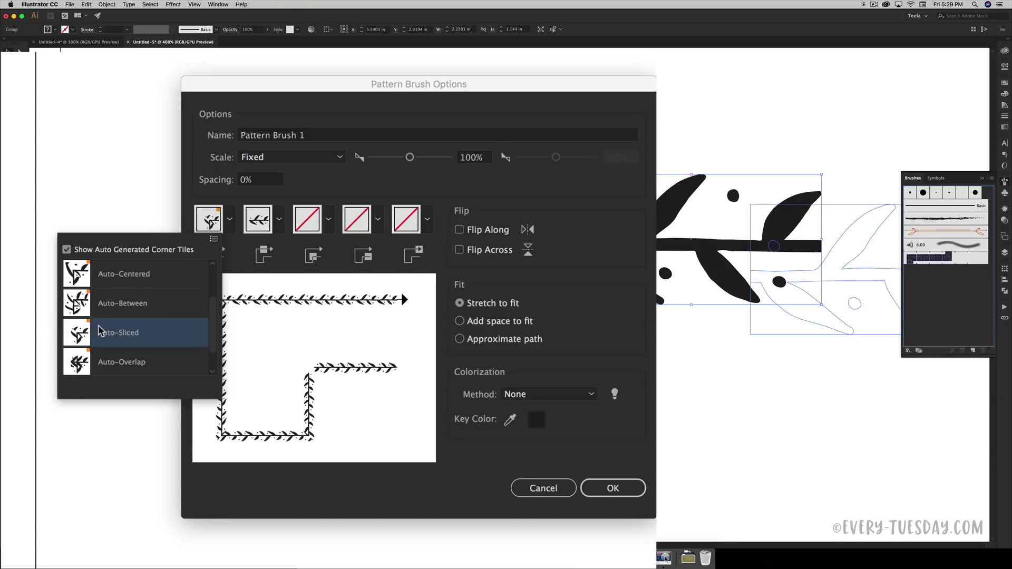
pyautogui.scroll(-1, 130, 350)
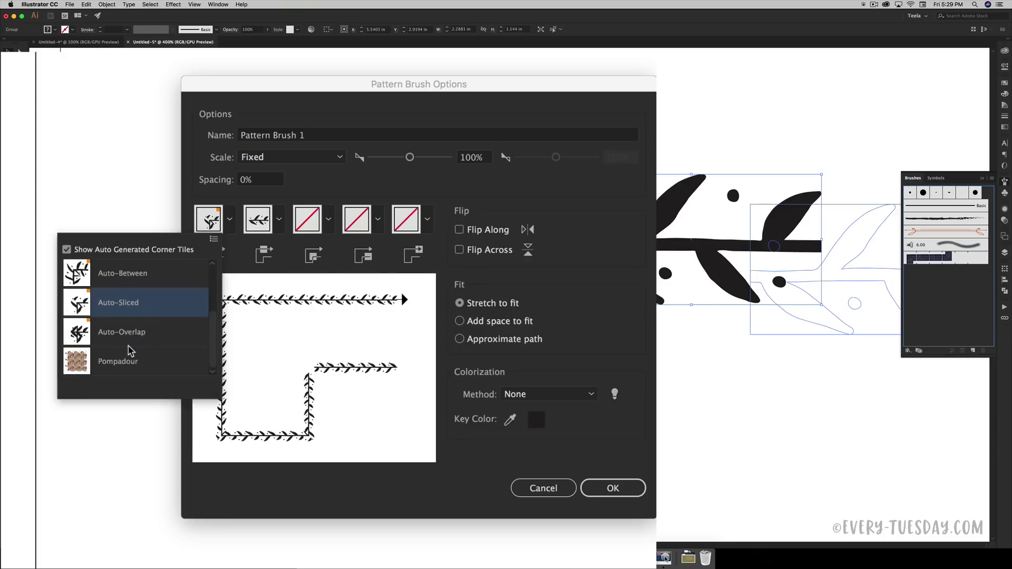
pyautogui.scroll(3, 130, 350)
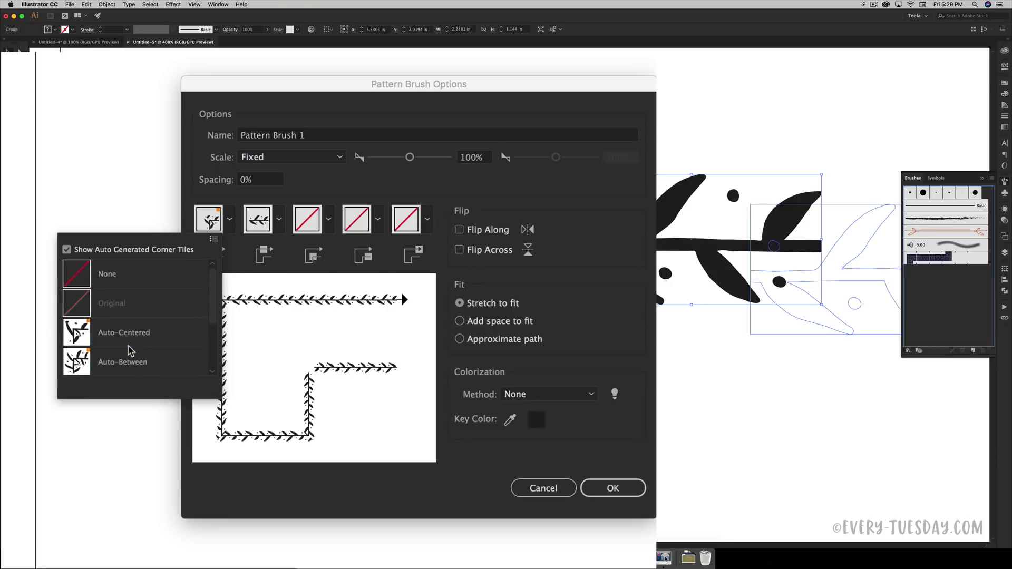
pyautogui.click(124, 280)
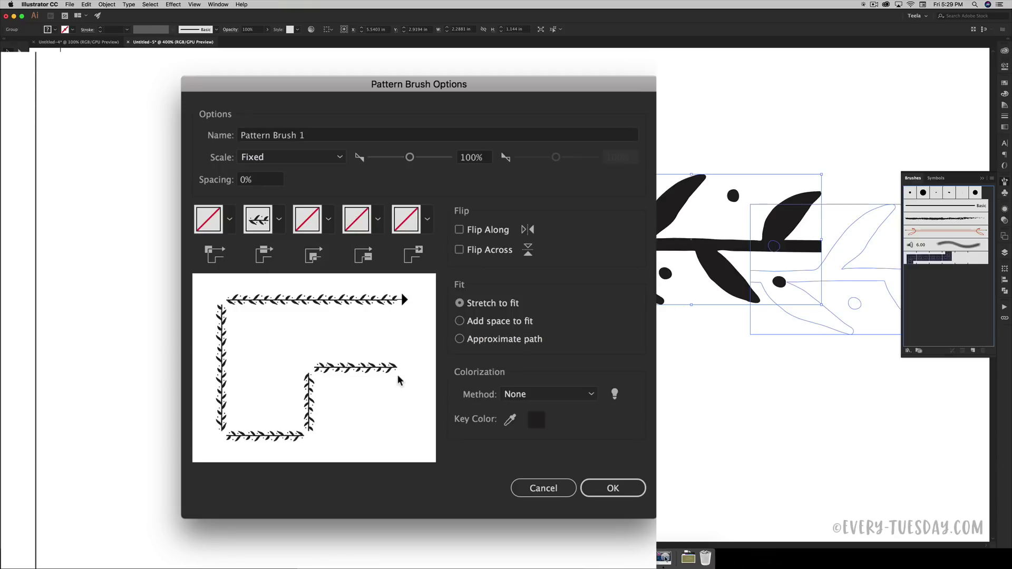
# Name the pattern brush "leafy", leave the colorization method at None, and save the brush
pyautogui.click(307, 131)
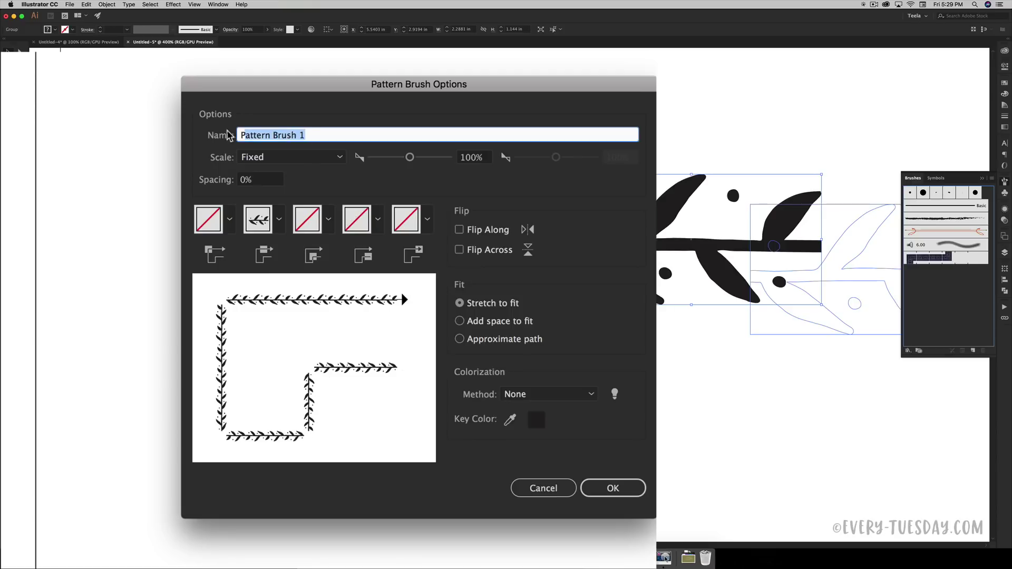
pyautogui.write('leafy')
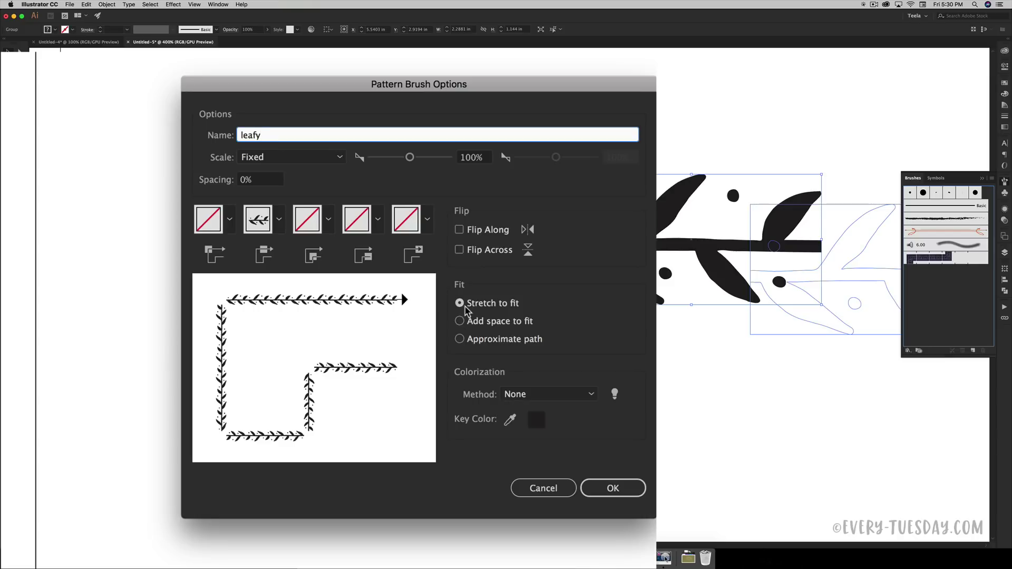
pyautogui.click(526, 394)
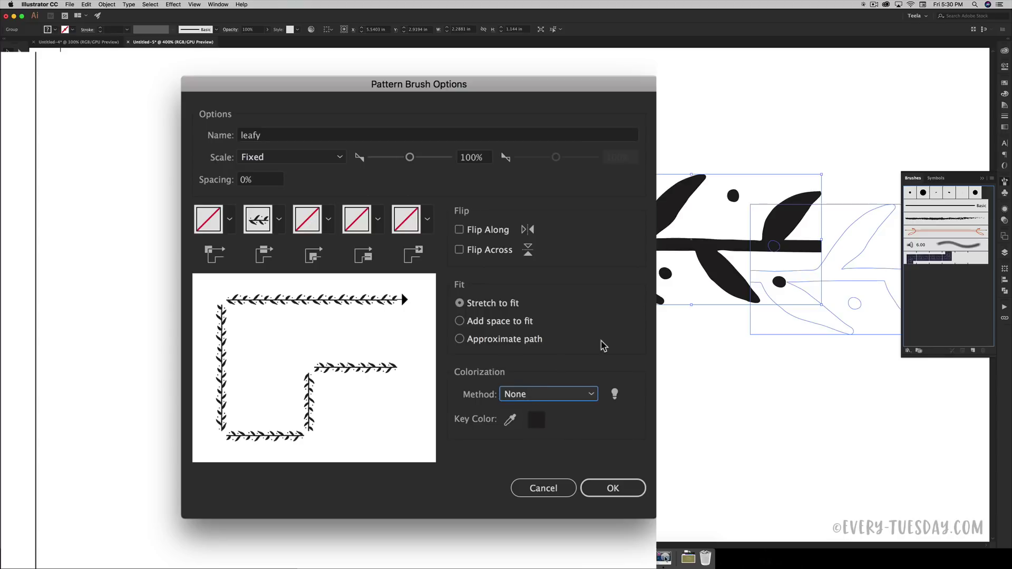
pyautogui.click(625, 496)
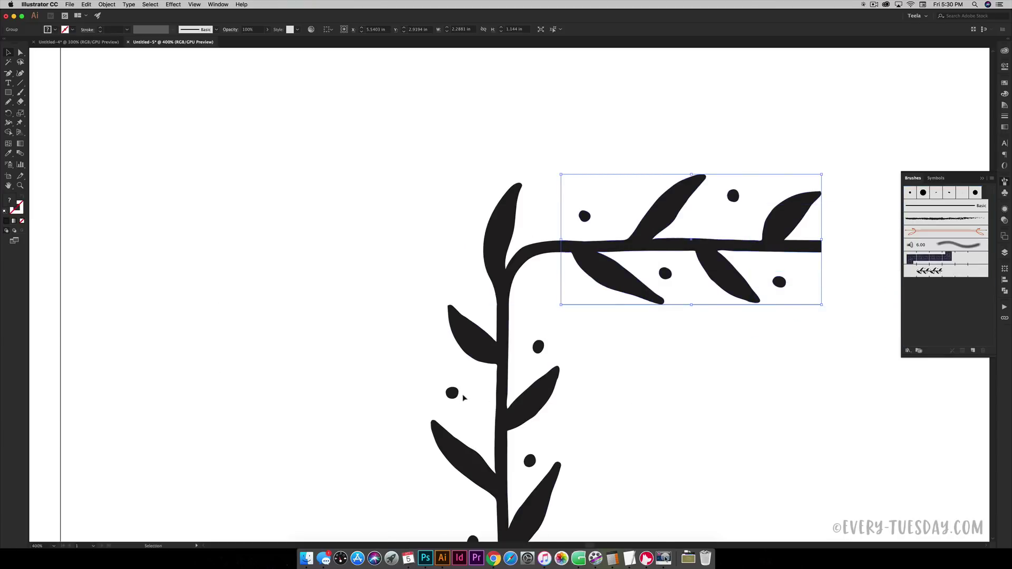
# Draw a circle about 1.77 in wide beside the corner artwork and give it a black stroke with no fill
pyautogui.hscroll(-1, 255, 340)
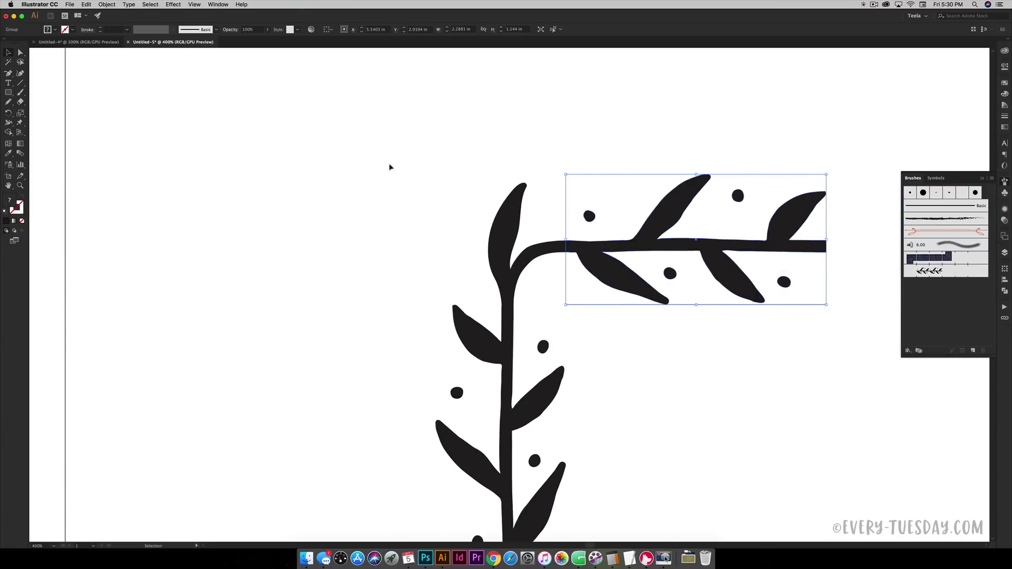
pyautogui.moveTo(11, 94); pyautogui.dragTo(42, 111)
pyautogui.moveTo(182, 120); pyautogui.dragTo(393, 279)
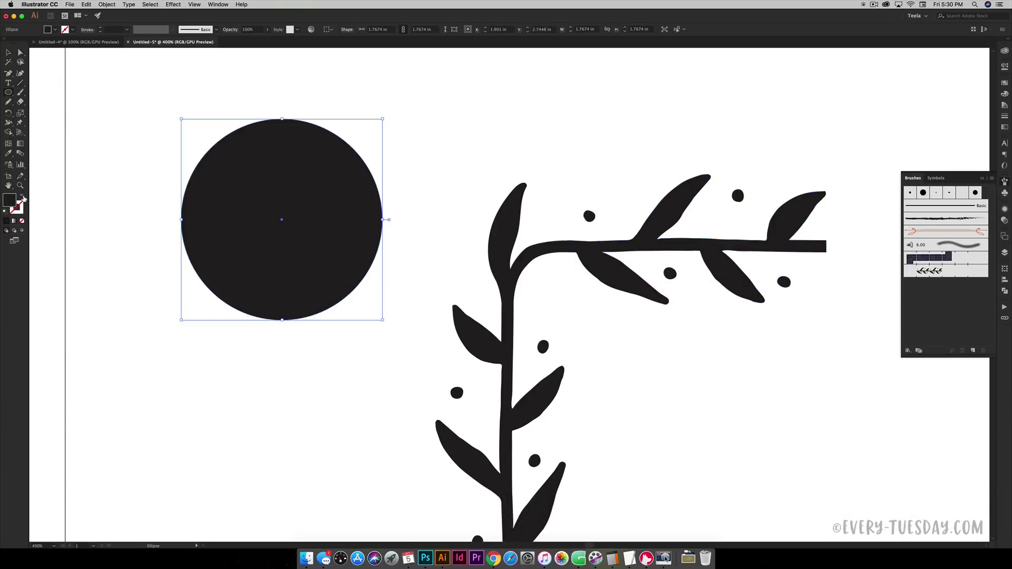
pyautogui.click(21, 196)
pyautogui.click(19, 211)
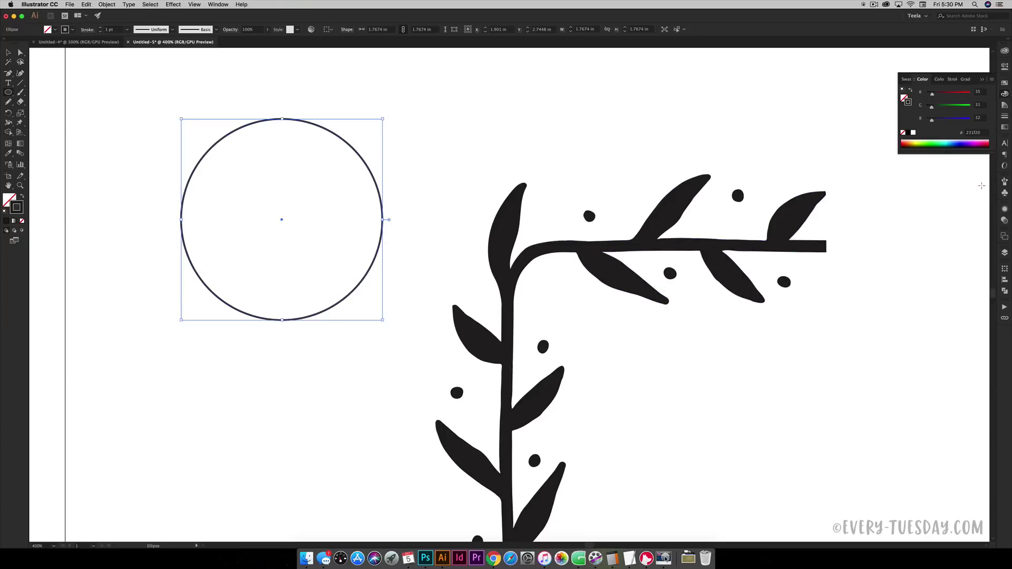
# Apply the leafy pattern brush to the circle and set its stroke weight to 0.5 pt
pyautogui.click(1004, 182)
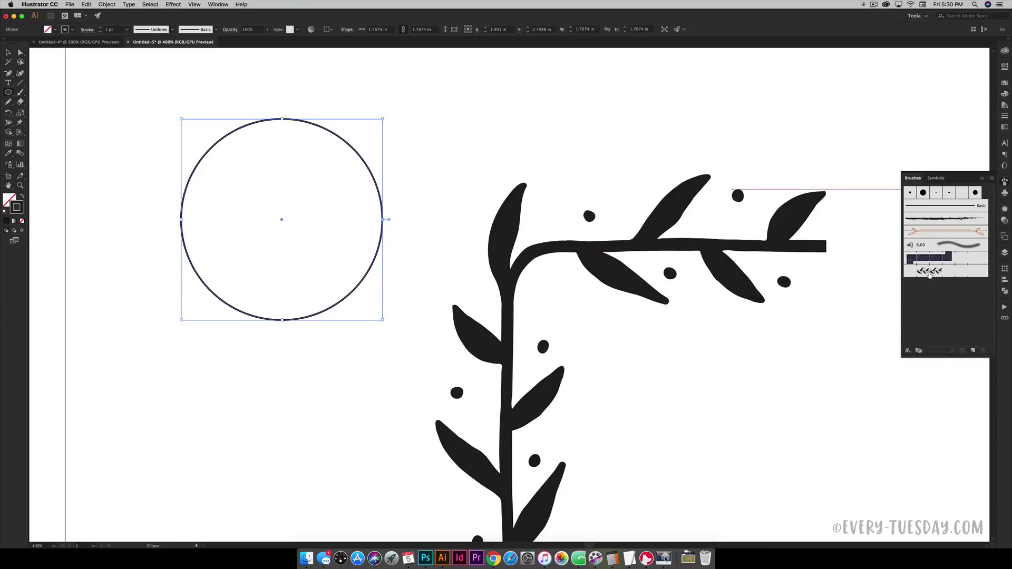
pyautogui.click(929, 271)
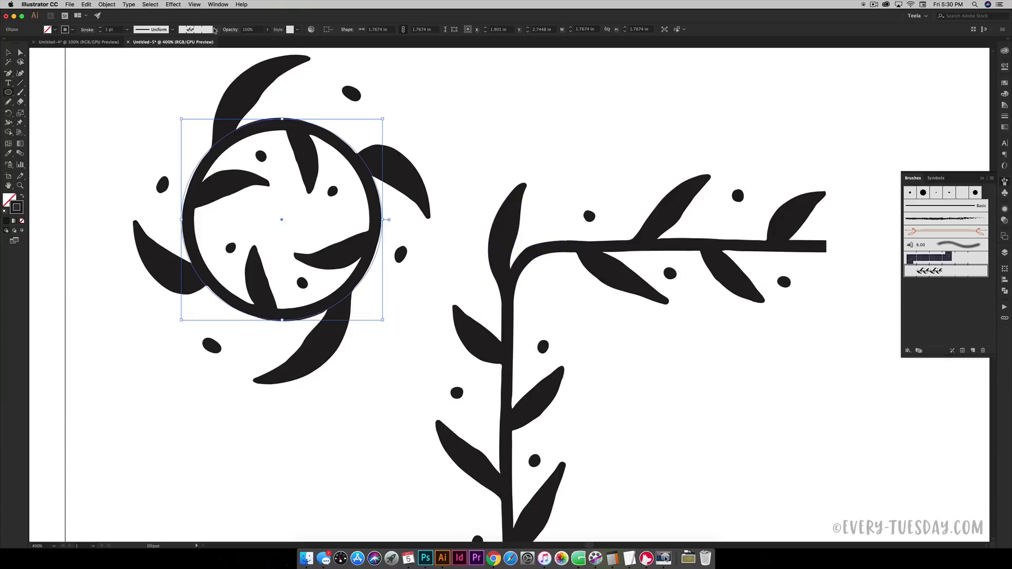
pyautogui.click(109, 29)
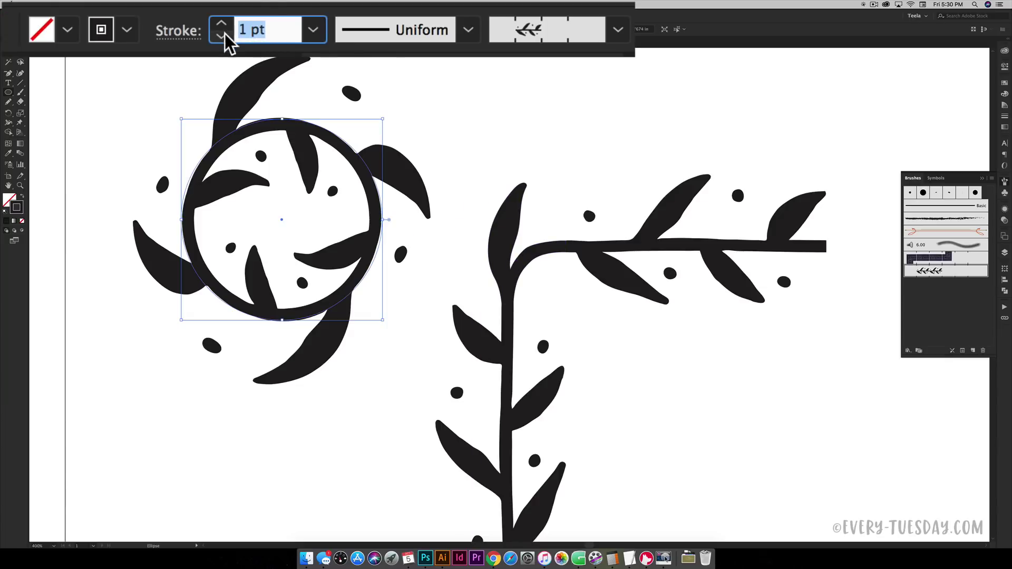
pyautogui.write('.5')
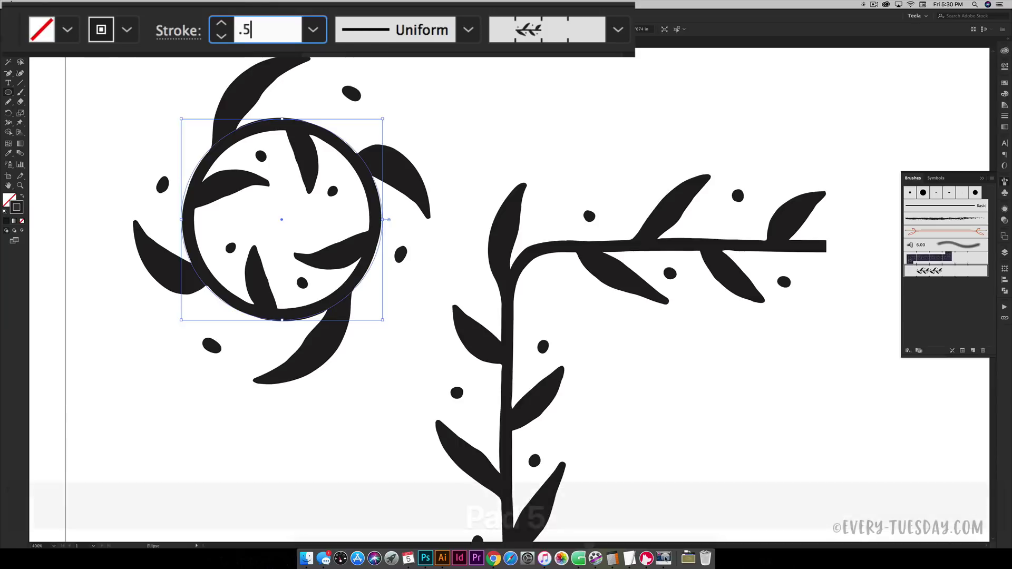
pyautogui.press('Return')
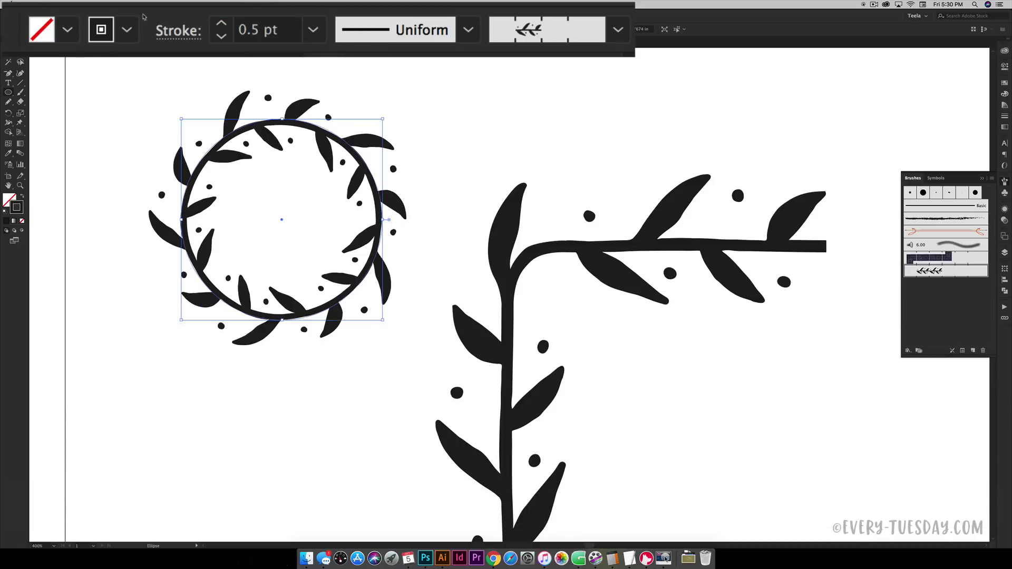
# Reduce the leafy circle's stroke weight to 0.25 pt
pyautogui.click(282, 29)
pyautogui.write('.25')
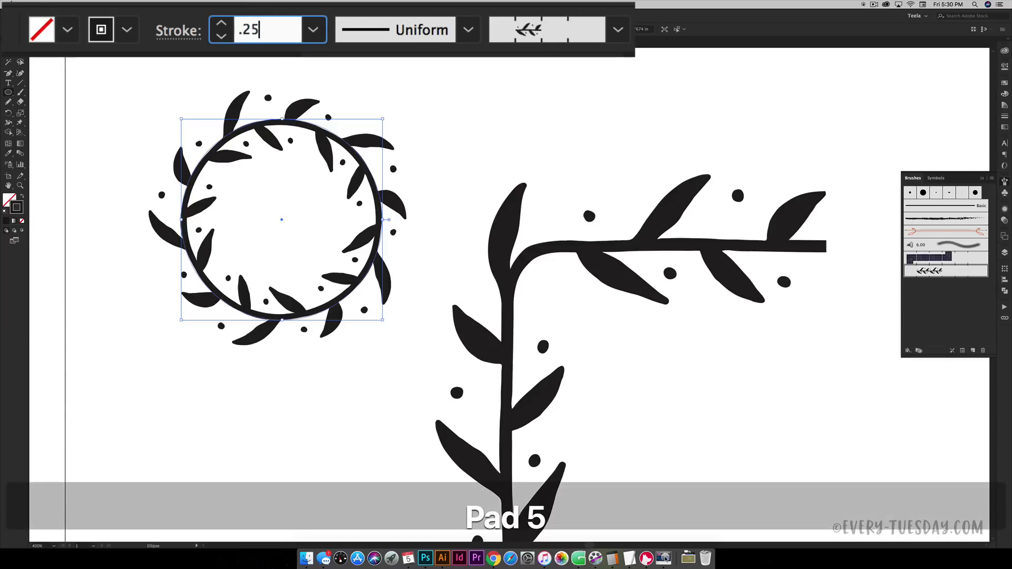
pyautogui.press('Return')
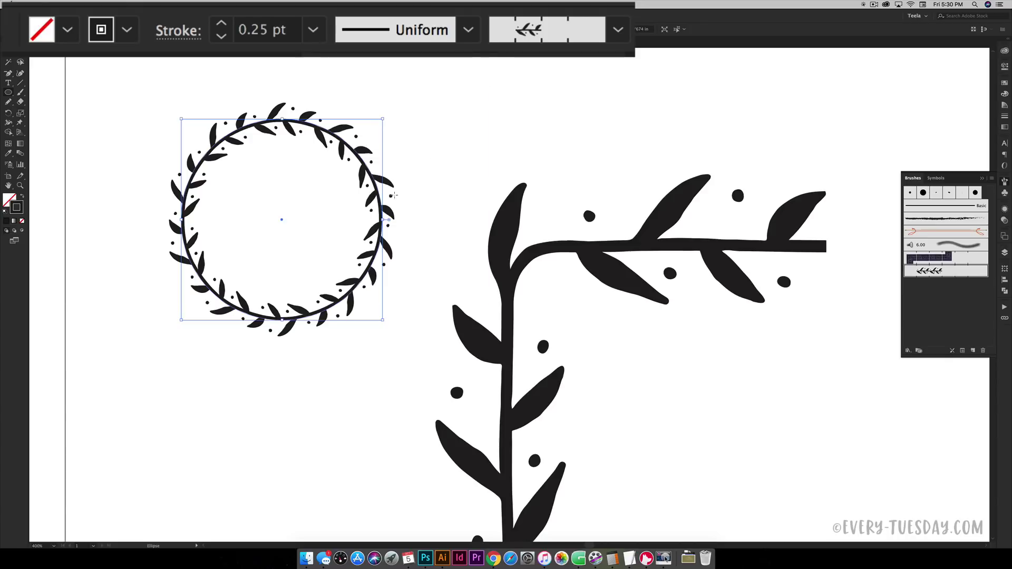
# Draw a rectangle about 2.59 by 2.43 in below the leafy circle and apply the leafy brush to it
pyautogui.scroll(-1, 368, 230)
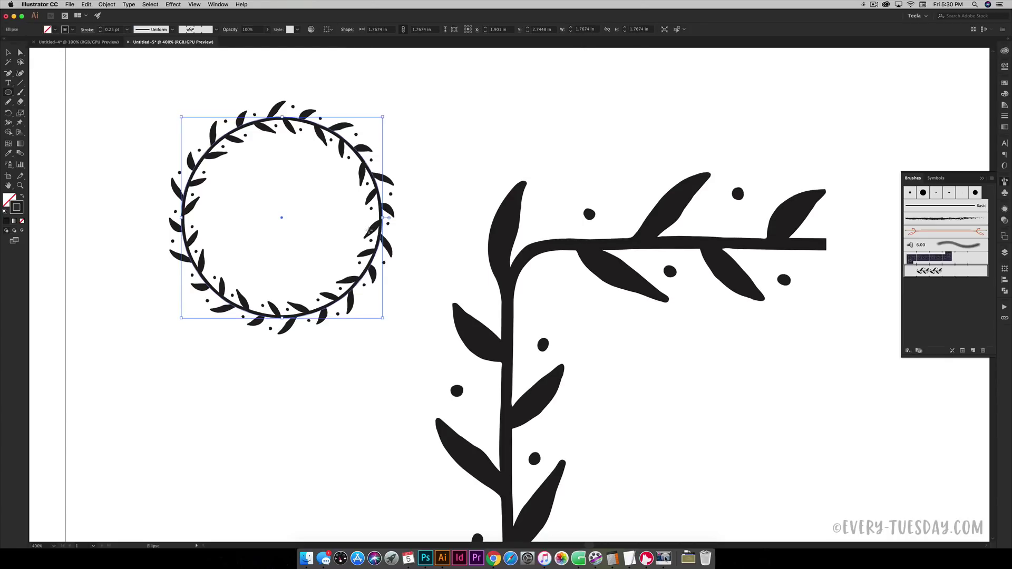
pyautogui.press('m')
pyautogui.press('space')
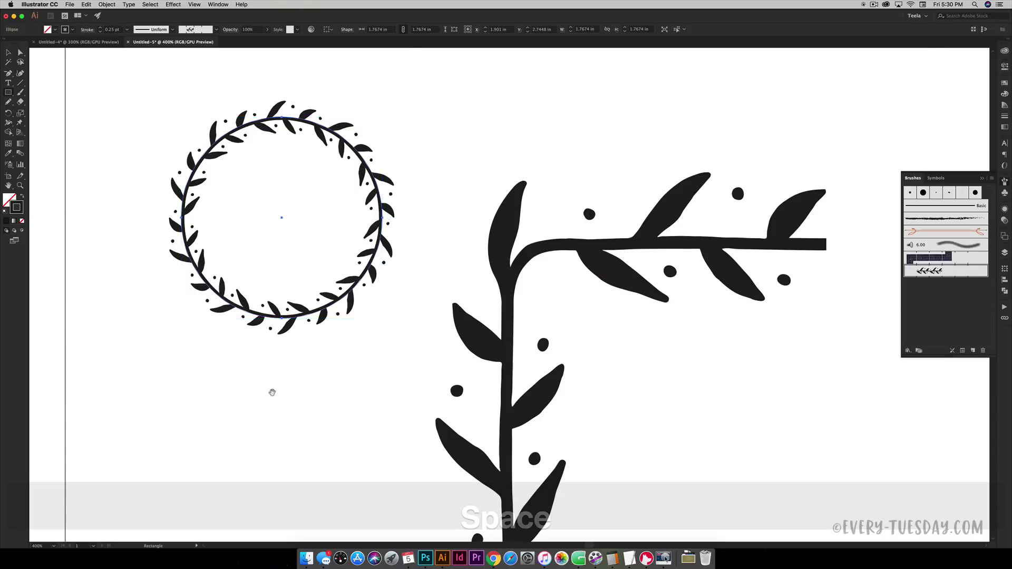
pyautogui.moveTo(271, 390); pyautogui.dragTo(393, 167)
pyautogui.moveTo(236, 146); pyautogui.dragTo(530, 422)
pyautogui.click(964, 271)
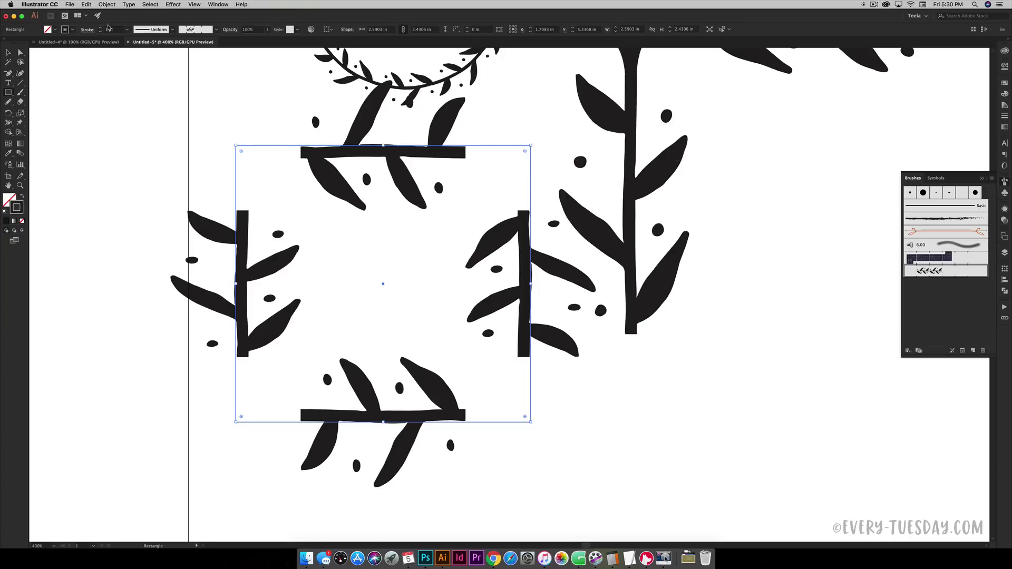
# Set the stroke weight of the leafy rectangle to 0.25 pt
pyautogui.click(102, 30)
pyautogui.write('.25')
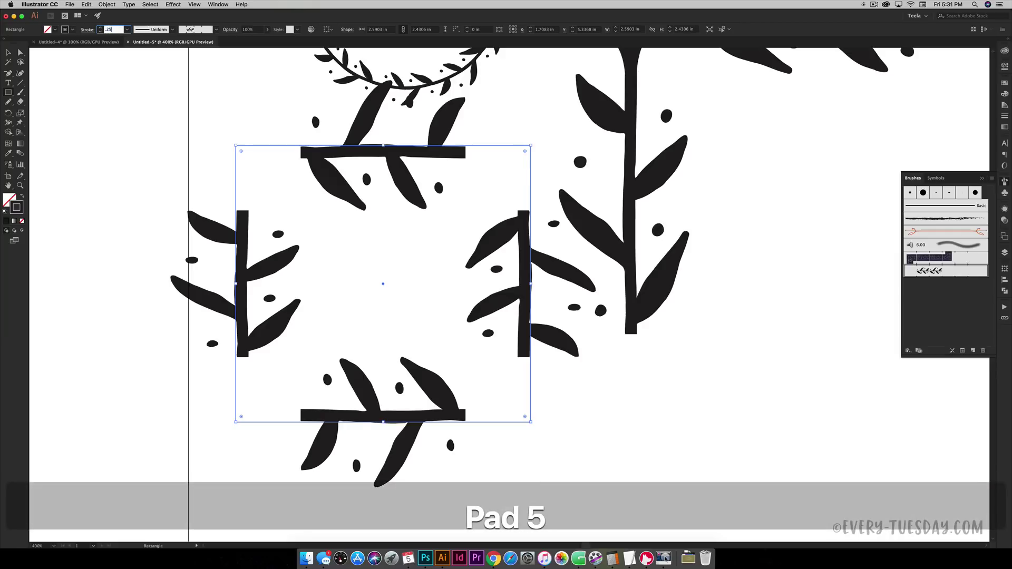
pyautogui.press('KP_Enter')
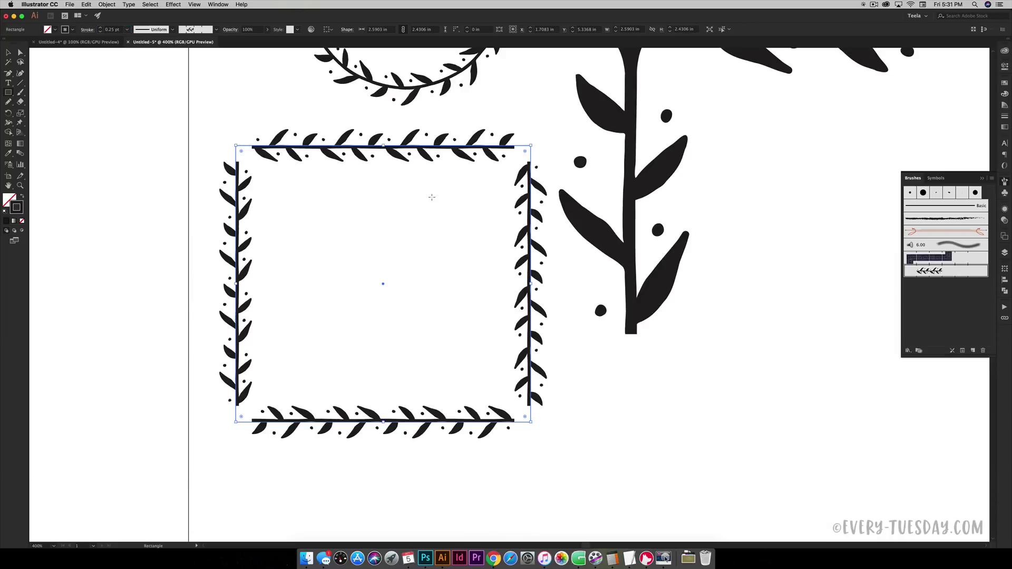
# Add the corner artwork to the leafy brush as its outer corner tile and apply the change to the existing strokes
pyautogui.press('super+minus')
pyautogui.press('super+minus')
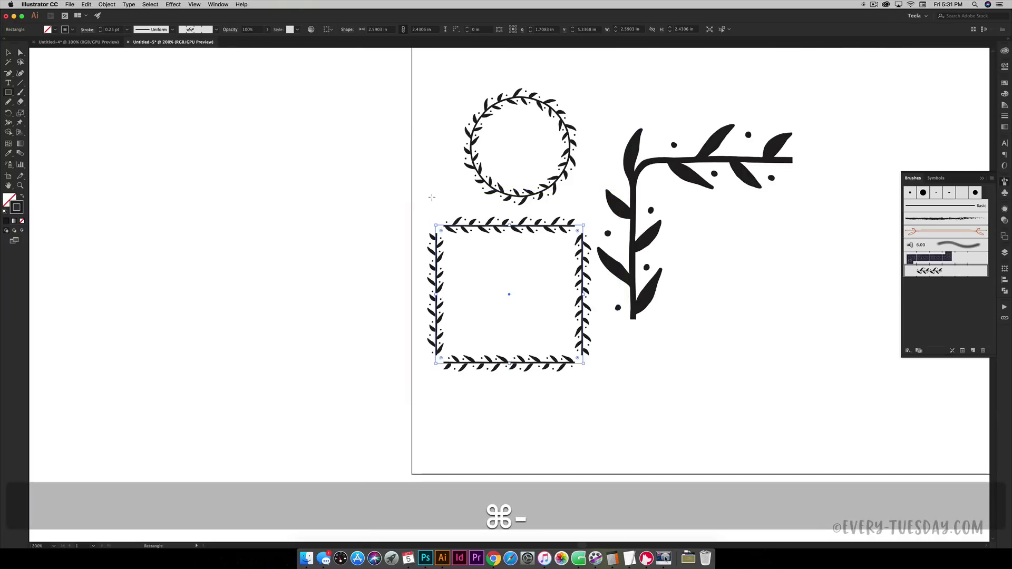
pyautogui.press('space')
pyautogui.press('v')
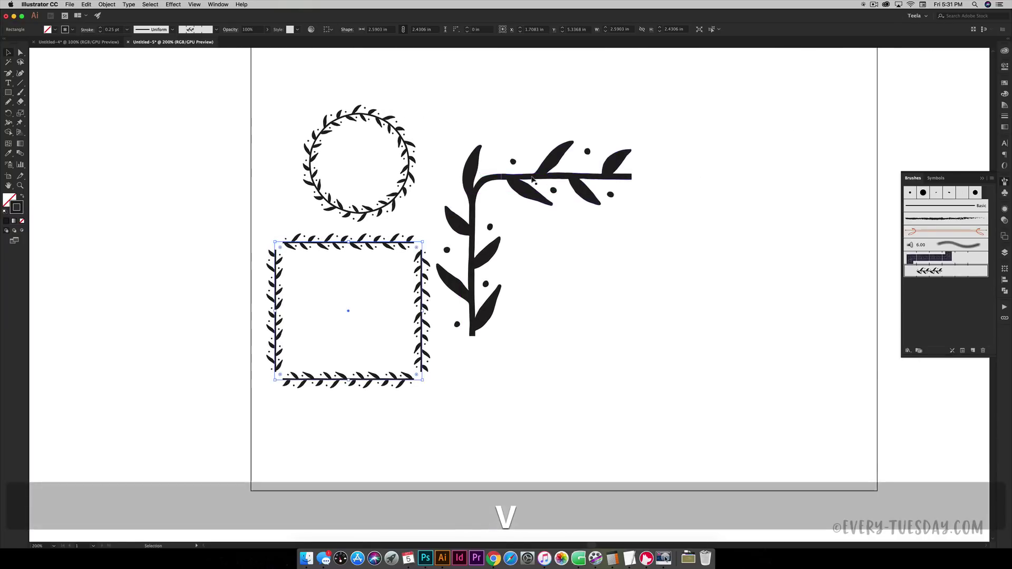
pyautogui.click(490, 194)
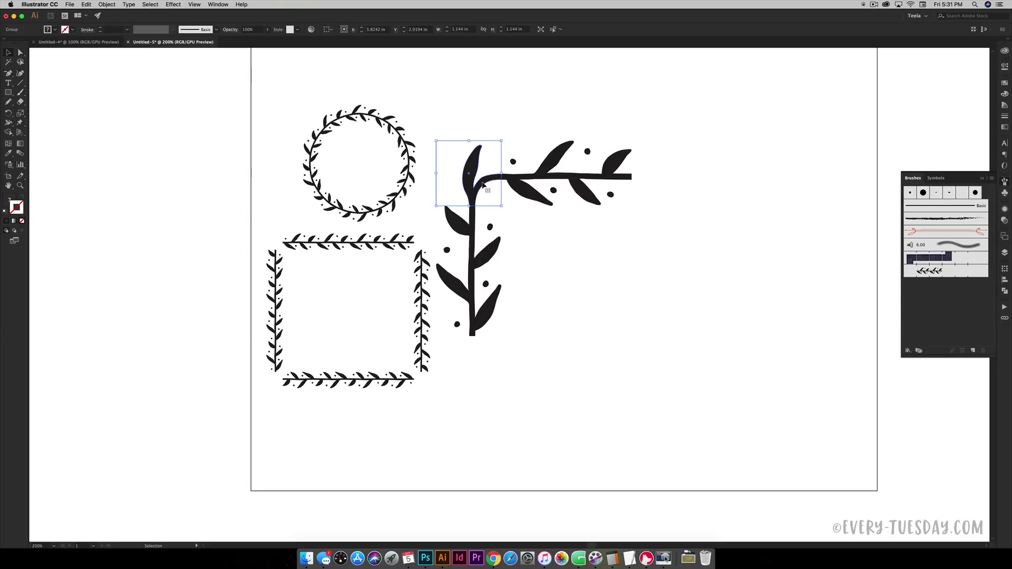
pyautogui.moveTo(483, 184)
pyautogui.mouseDown()
pyautogui.moveTo(869, 248)
pyautogui.moveTo(904, 277)
pyautogui.mouseUp()
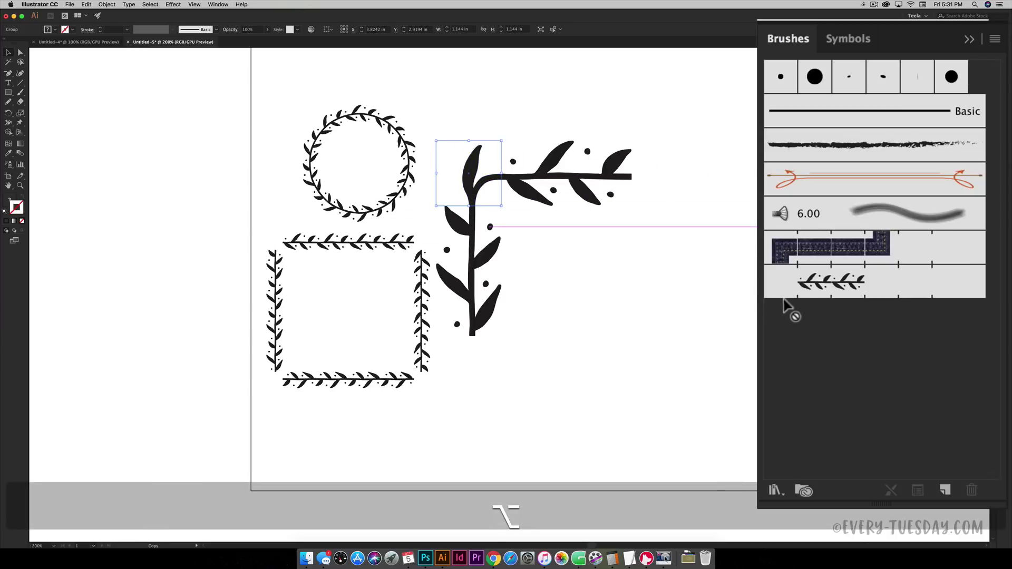
pyautogui.moveTo(782, 299); pyautogui.dragTo(779, 276)
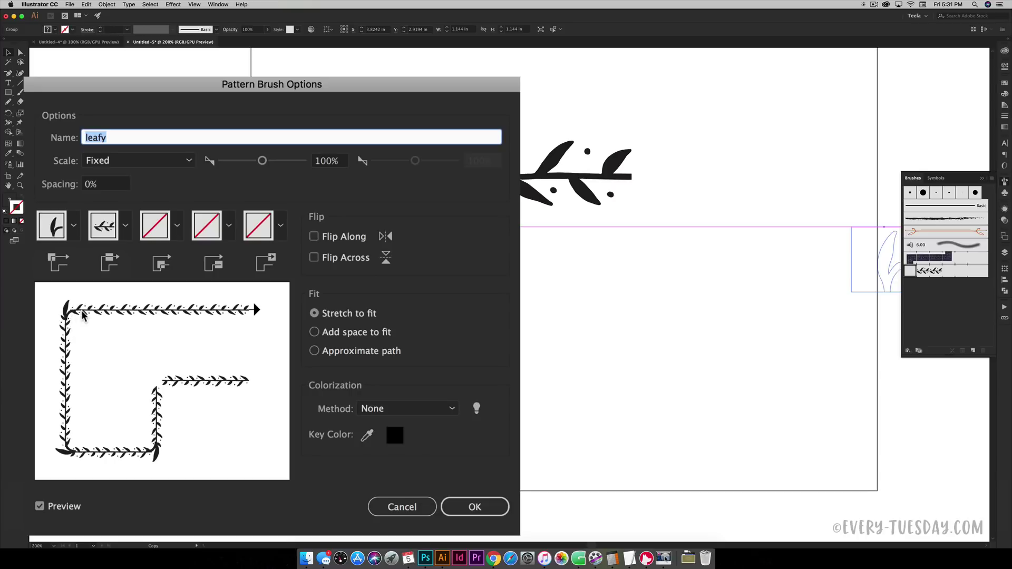
pyautogui.click(494, 511)
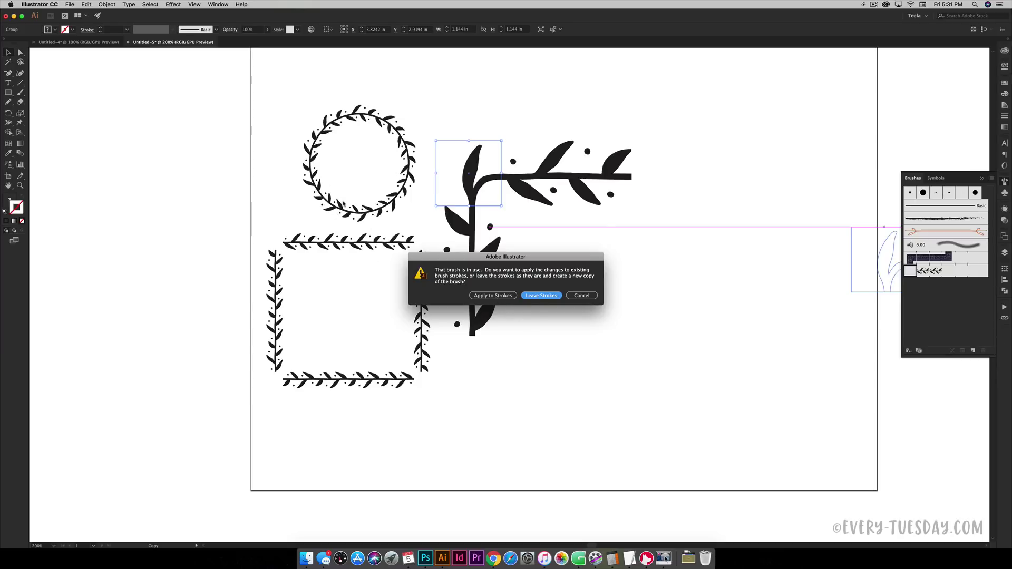
pyautogui.click(491, 298)
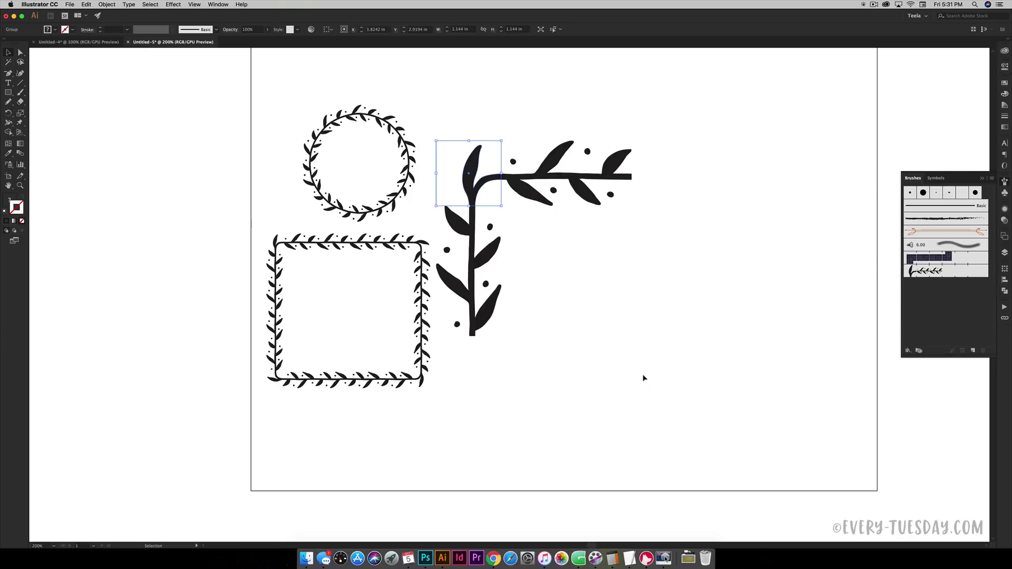
# Draw two overlapping rectangles in the artboard's empty area and subtract the front one, leaving an L-shape about 3.28 by 2.29 in
pyautogui.press('m')
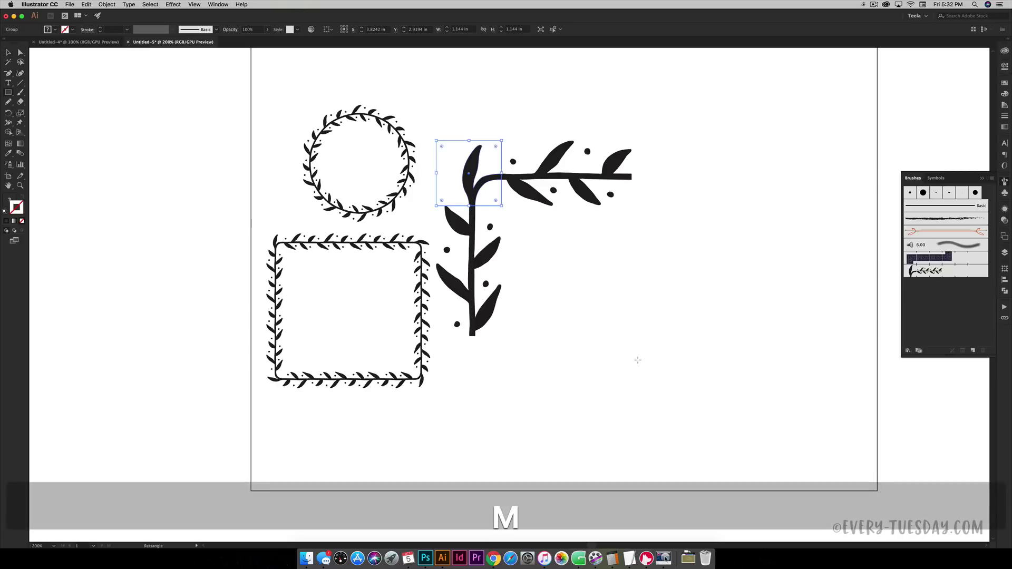
pyautogui.moveTo(627, 311); pyautogui.dragTo(814, 441)
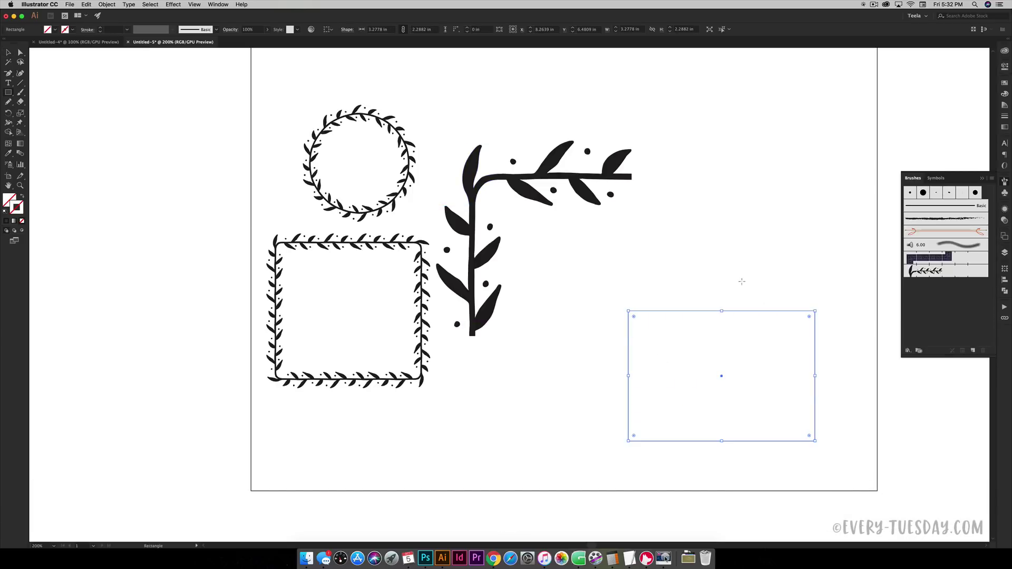
pyautogui.moveTo(721, 284); pyautogui.dragTo(835, 377)
pyautogui.press('super+shift+F9')
pyautogui.press('v')
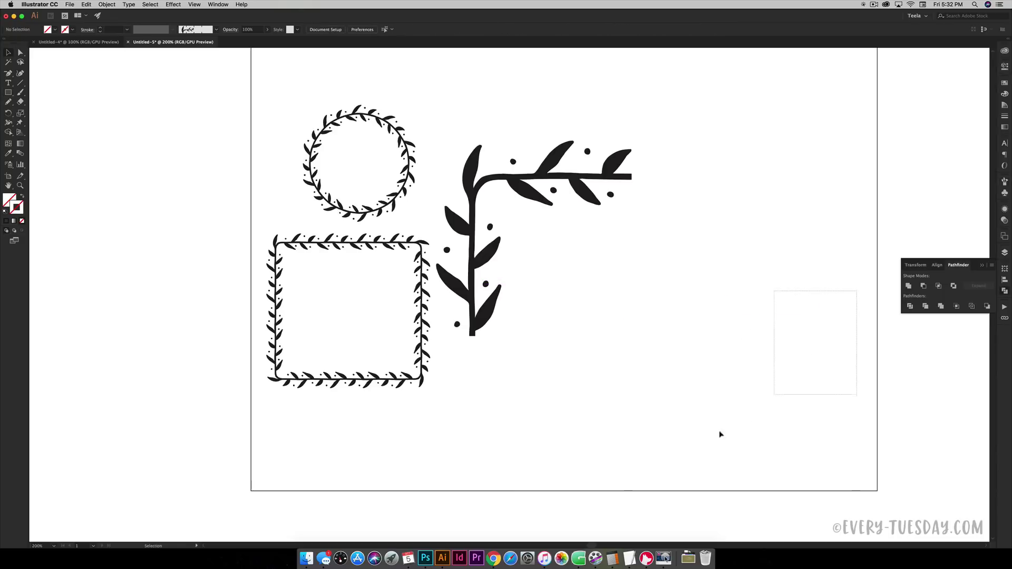
pyautogui.moveTo(718, 434); pyautogui.dragTo(804, 361)
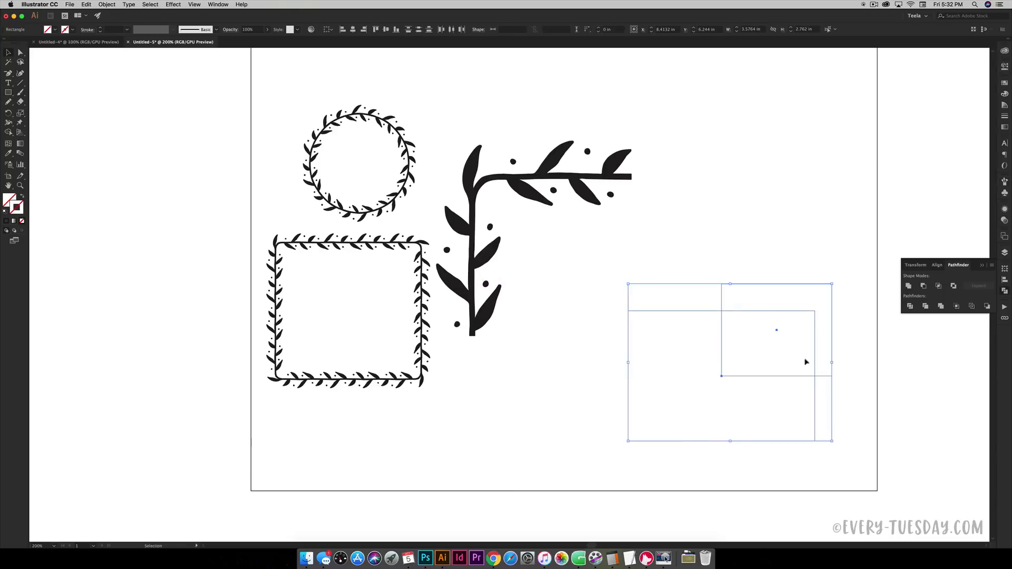
pyautogui.click(924, 286)
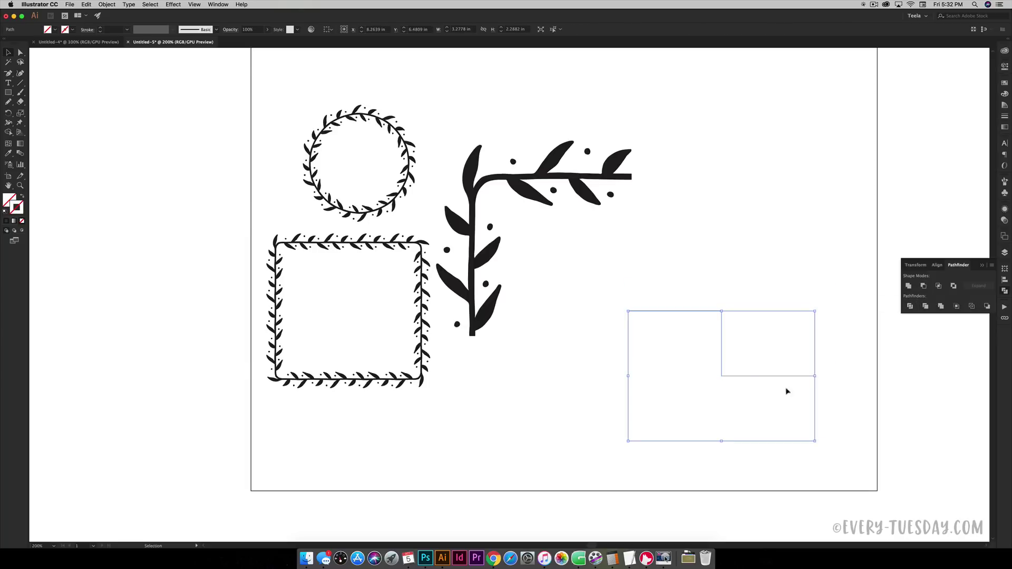
# Copy the leafy rectangle's stroke appearance to the L-shape, apply the leafy brush with a 0.25 pt stroke, and deselect it
pyautogui.press('i')
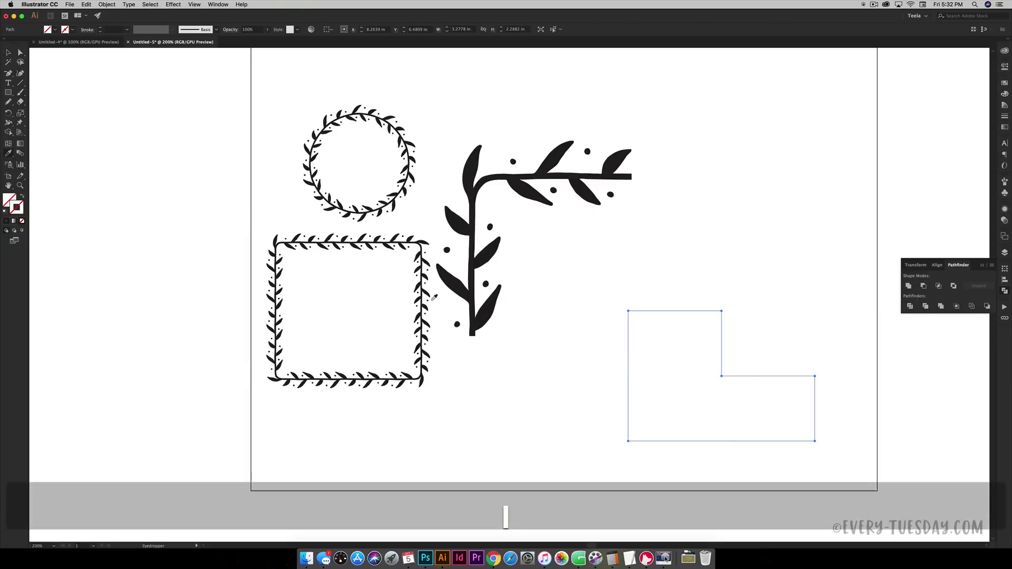
pyautogui.click(451, 305)
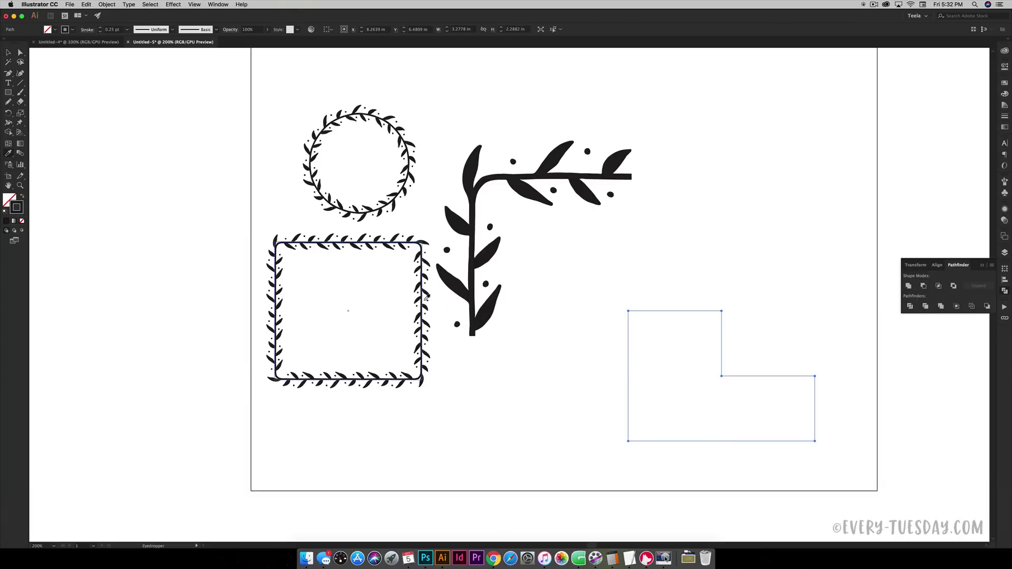
pyautogui.click(1004, 181)
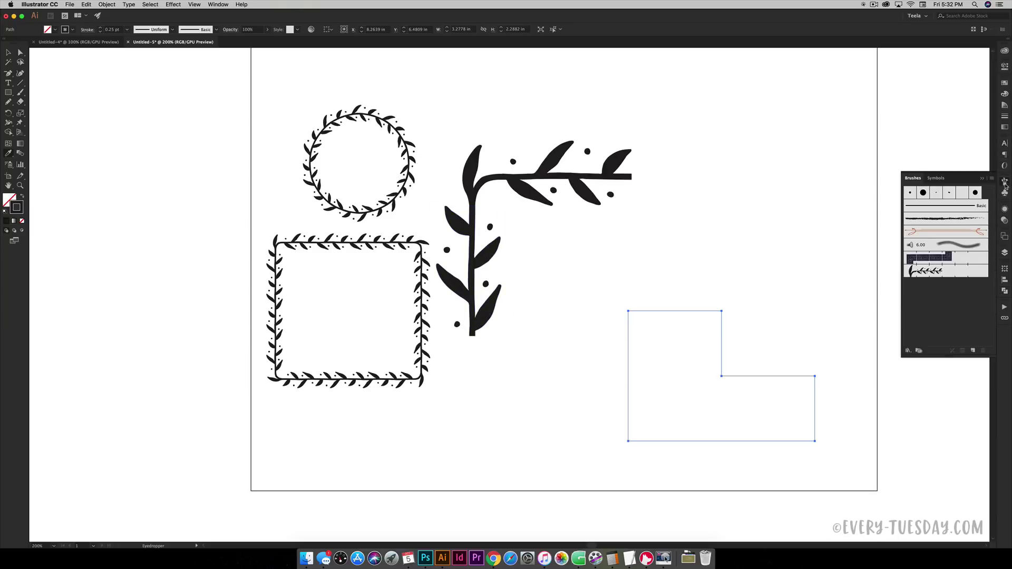
pyautogui.click(923, 271)
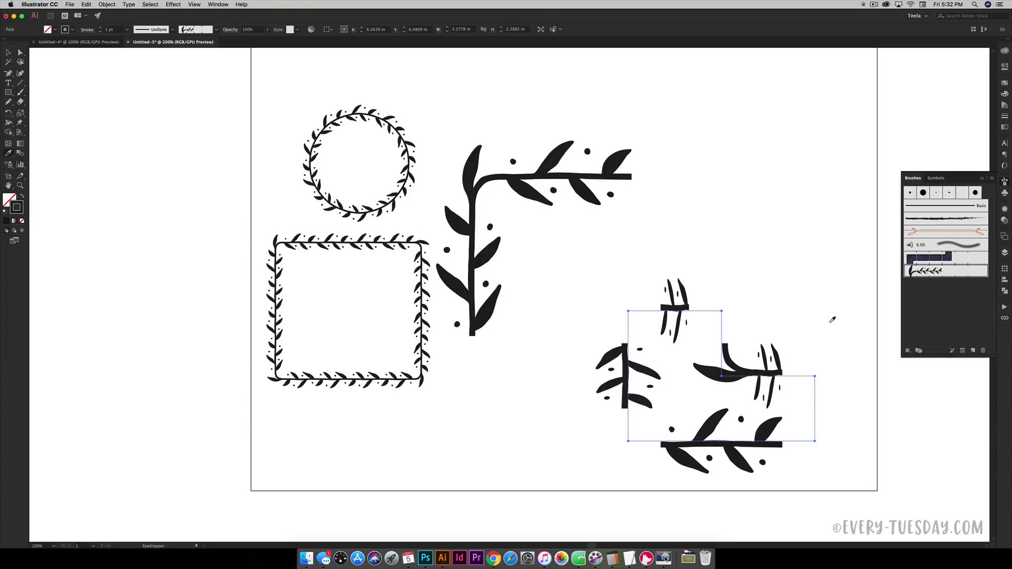
pyautogui.click(116, 29)
pyautogui.write('.25')
pyautogui.press('Return')
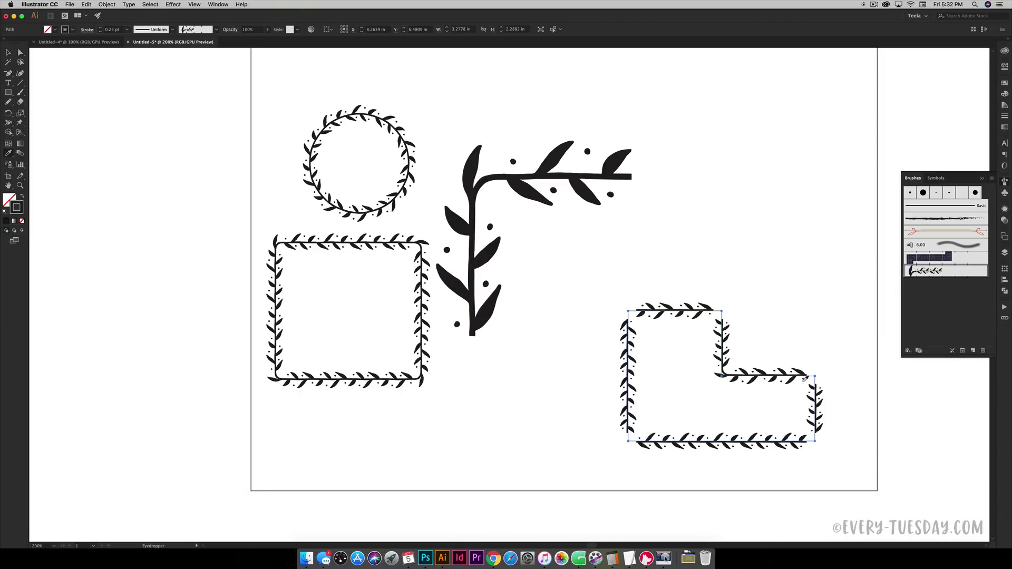
pyautogui.hscroll(2, 798, 377)
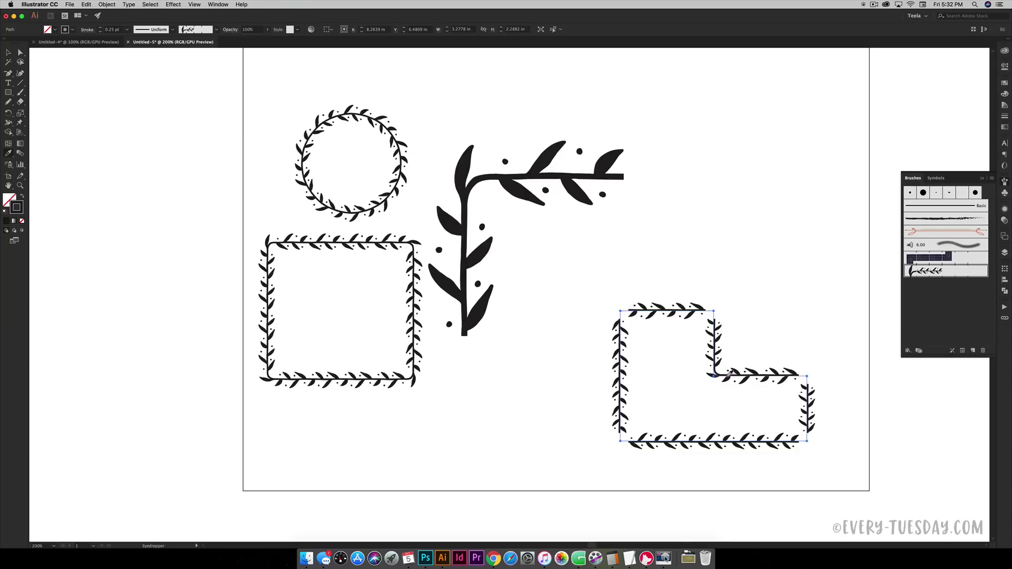
pyautogui.press('v')
pyautogui.click(845, 407)
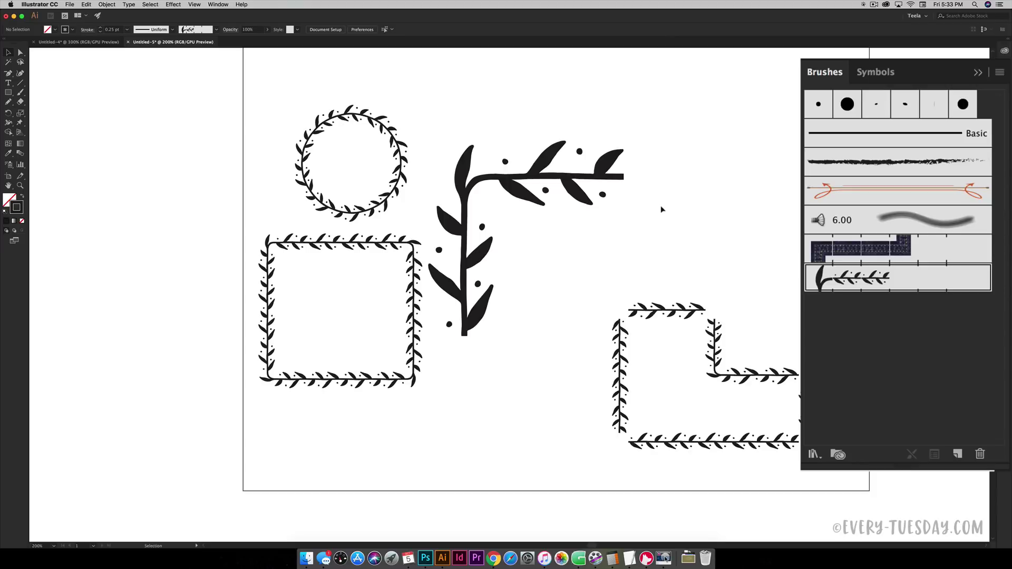
# Place a copy of the vertical side tile in the empty space beyond the free end of the horizontal tile
pyautogui.click(587, 197)
pyautogui.press('super+equal')
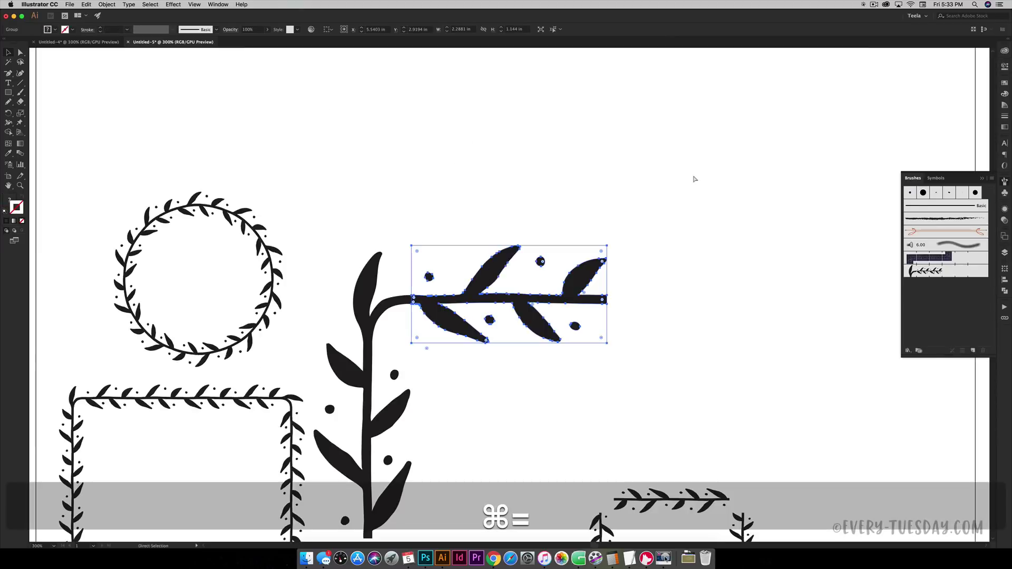
pyautogui.press('super+equal')
pyautogui.press('space')
pyautogui.moveTo(729, 312); pyautogui.dragTo(680, 259)
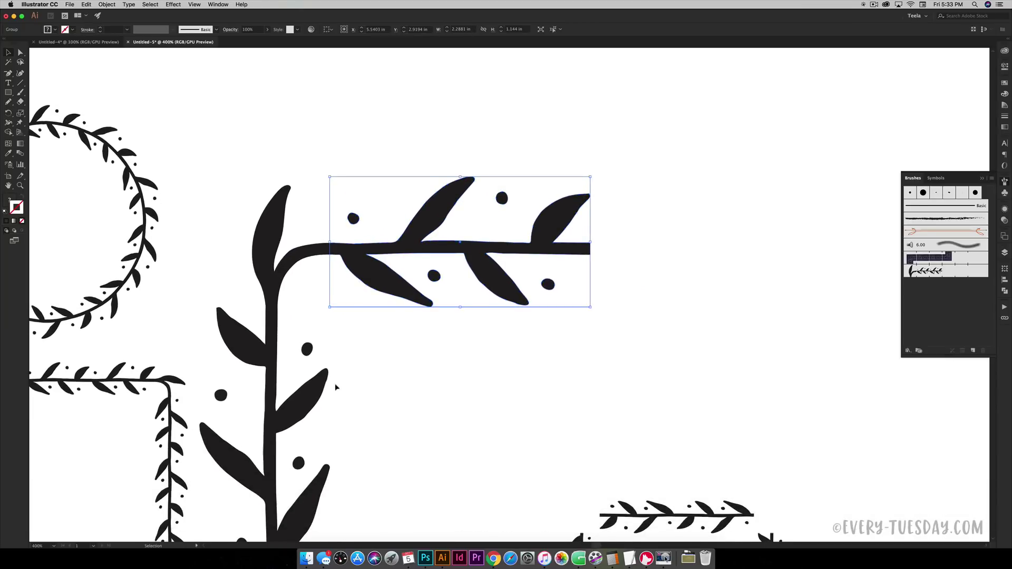
pyautogui.click(281, 416)
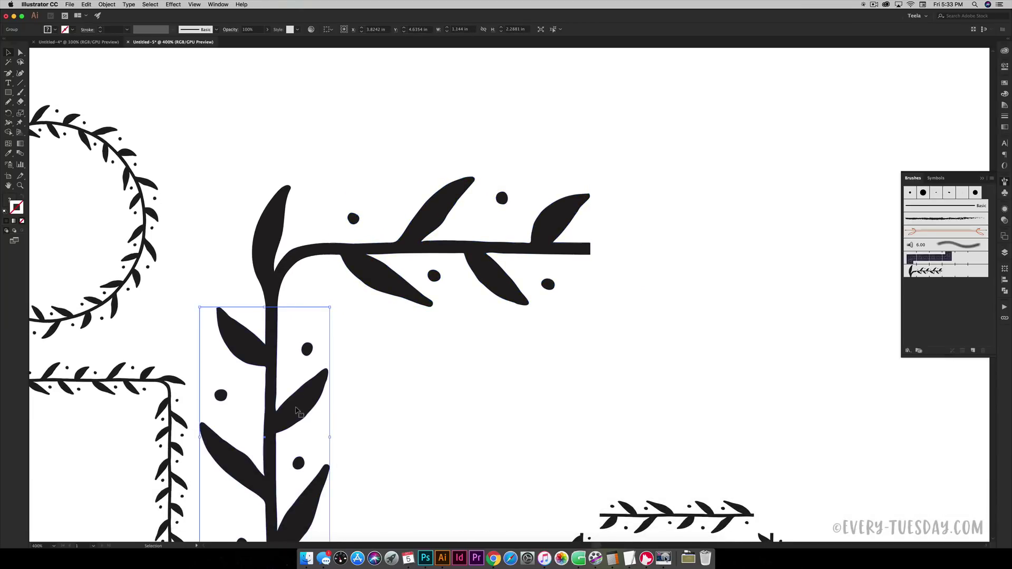
pyautogui.press('alt')
pyautogui.moveTo(291, 416); pyautogui.dragTo(761, 145)
pyautogui.press('space')
pyautogui.moveTo(574, 185); pyautogui.dragTo(583, 271)
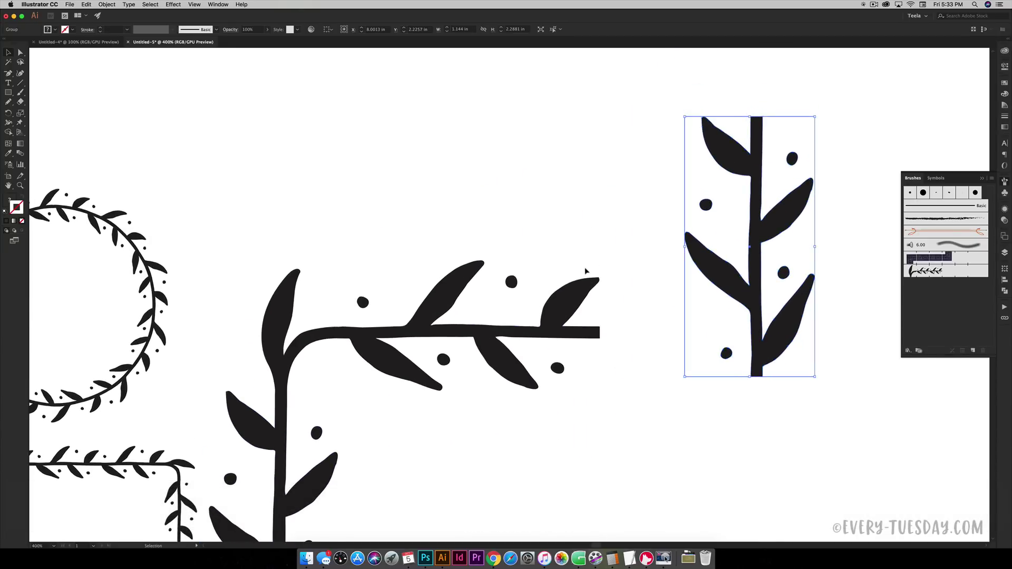
# Switch to outline view and snap the vertical tile copy's lower corner to the horizontal tile's upper corner at its free end
pyautogui.press('super')
pyautogui.press('super+y')
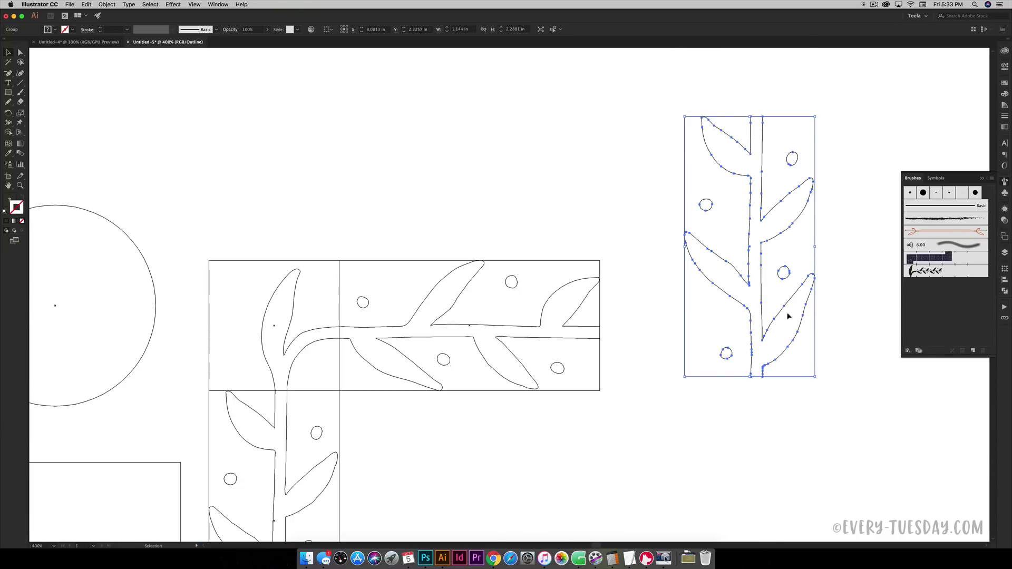
pyautogui.moveTo(760, 294); pyautogui.dragTo(678, 179)
pyautogui.moveTo(737, 246); pyautogui.dragTo(736, 246)
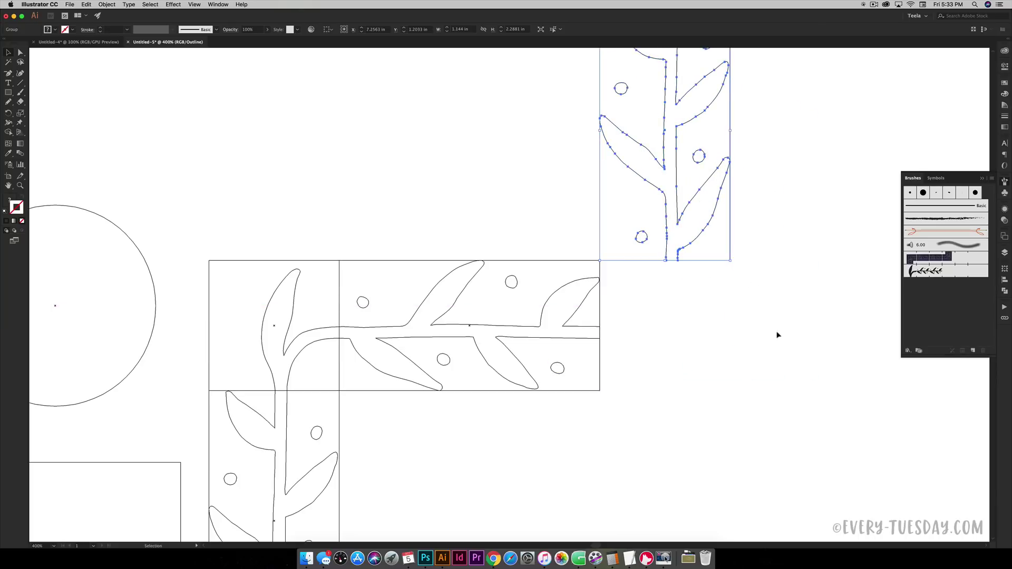
pyautogui.click(693, 384)
pyautogui.press('m')
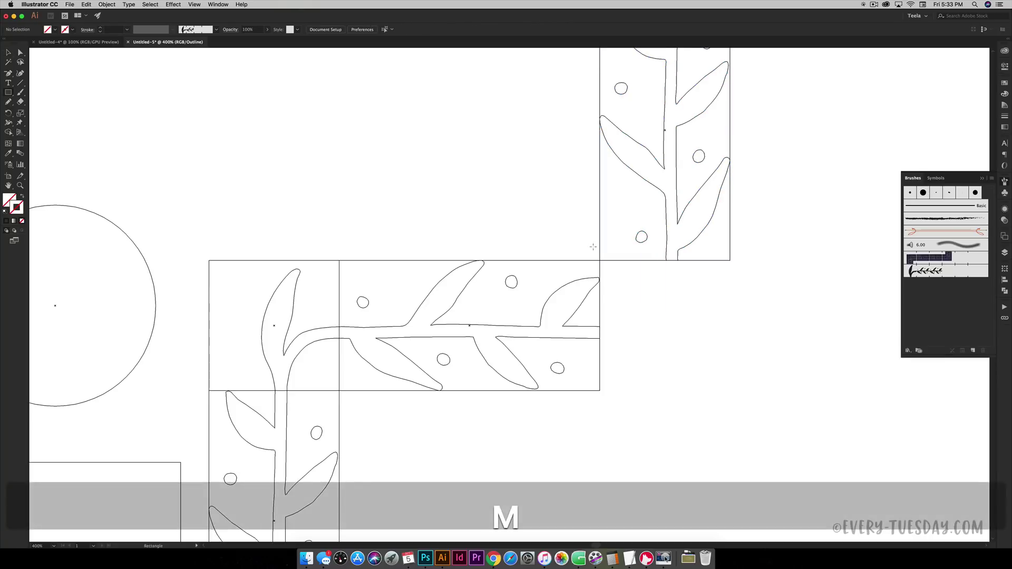
pyautogui.press('v')
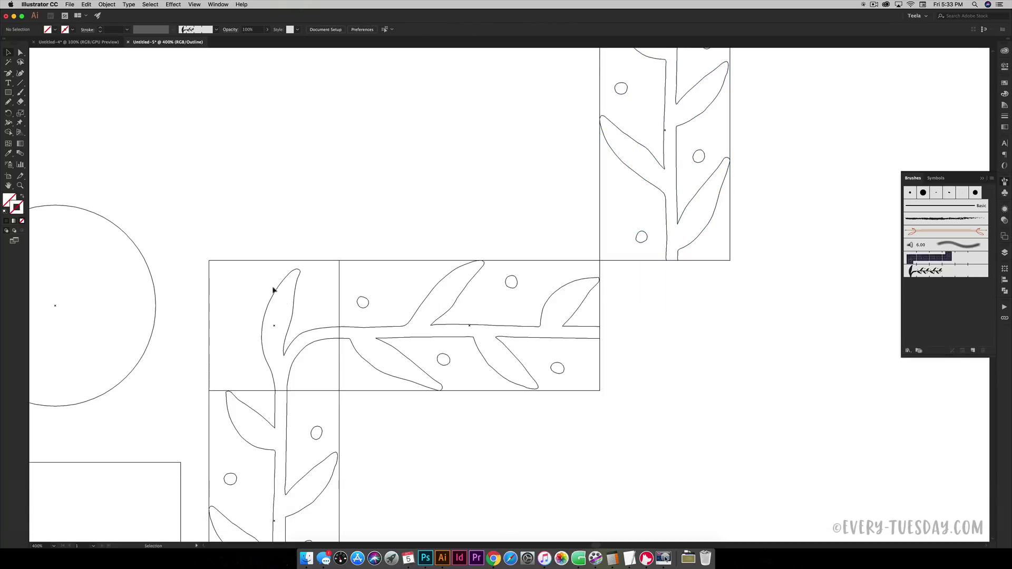
# Place a copy of the outer corner tile in the square gap between the horizontal tile and the upper vertical tile
pyautogui.click(298, 298)
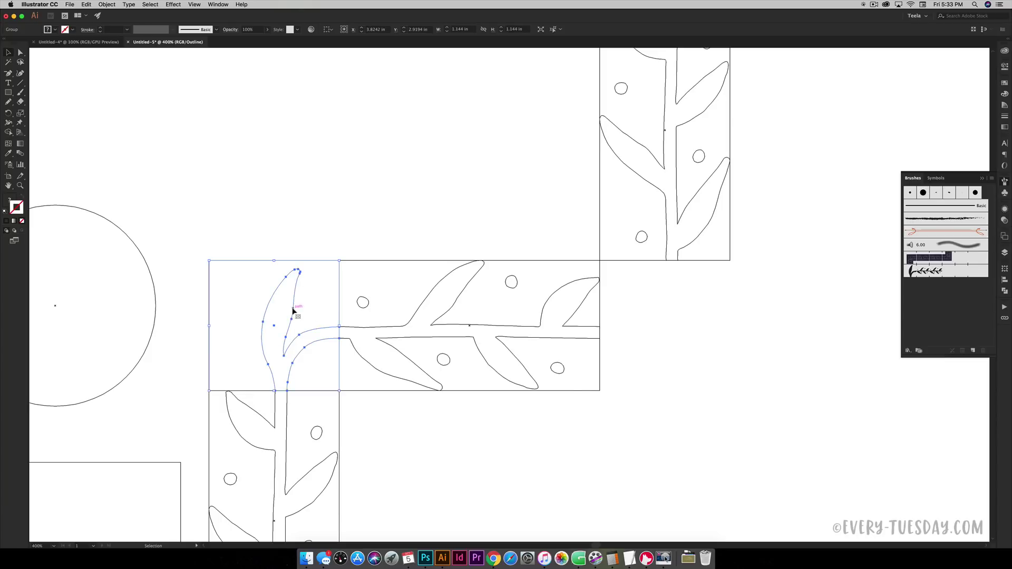
pyautogui.moveTo(292, 311); pyautogui.dragTo(686, 316)
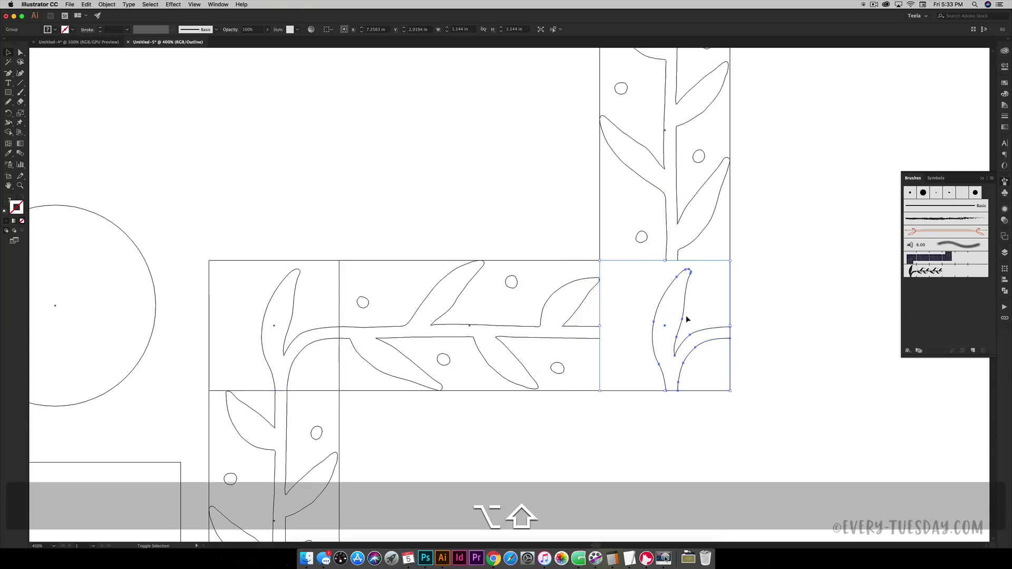
pyautogui.click(758, 305)
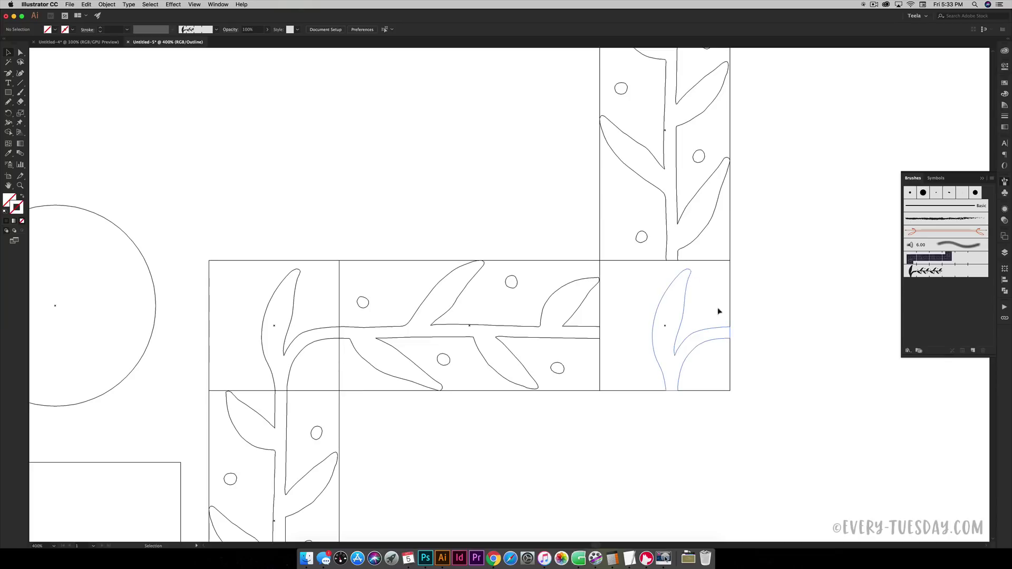
# Ungroup the copied corner tile, rotate only its leaf branch 180 degrees, and set it against the upper vertical tile's stem
pyautogui.click(725, 332)
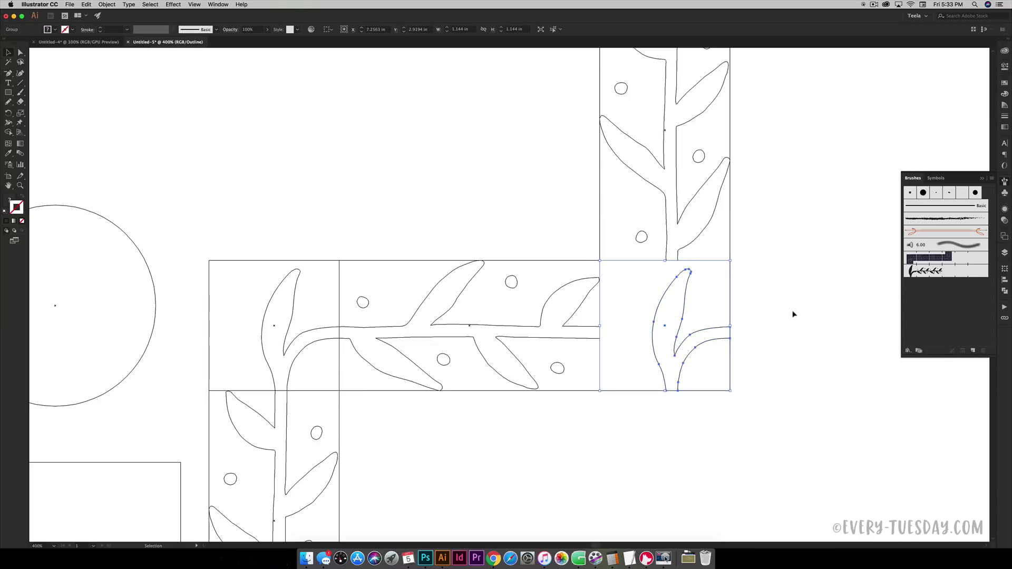
pyautogui.press('shift+super+g')
pyautogui.click(722, 326)
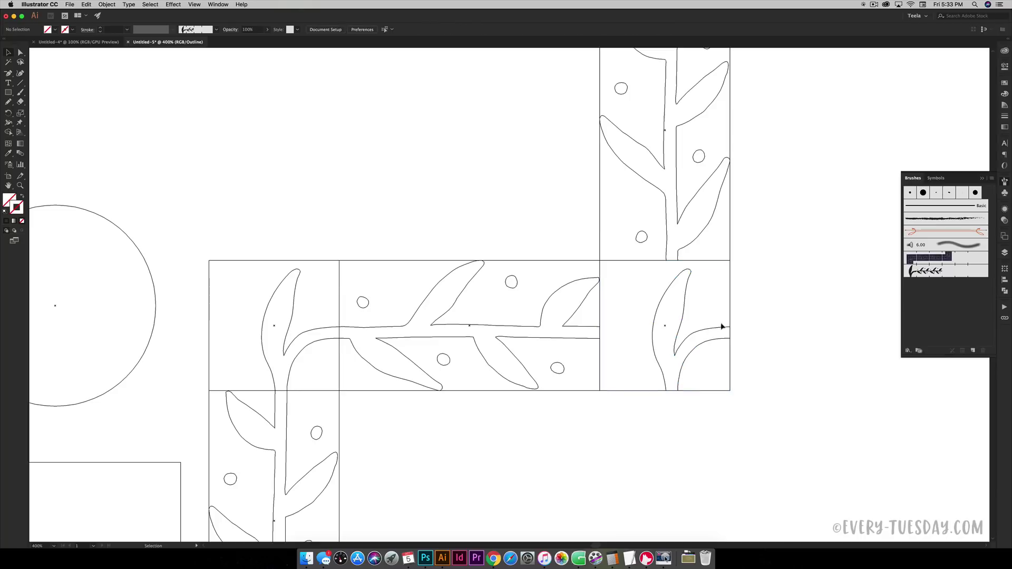
pyautogui.click(684, 297)
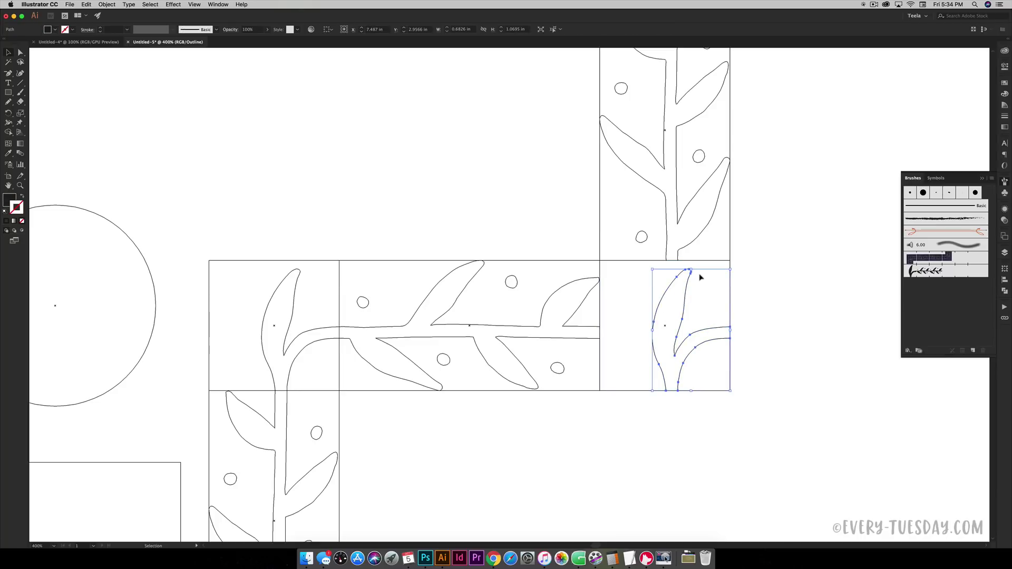
pyautogui.click(740, 290)
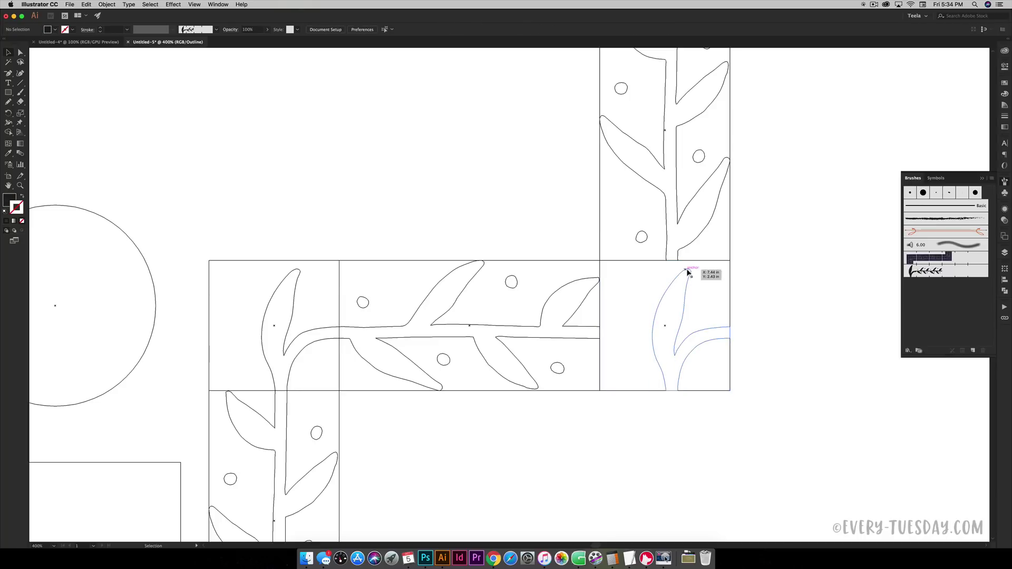
pyautogui.click(688, 271)
pyautogui.moveTo(732, 269); pyautogui.dragTo(662, 370)
pyautogui.moveTo(703, 299); pyautogui.dragTo(660, 289)
pyautogui.click(806, 311)
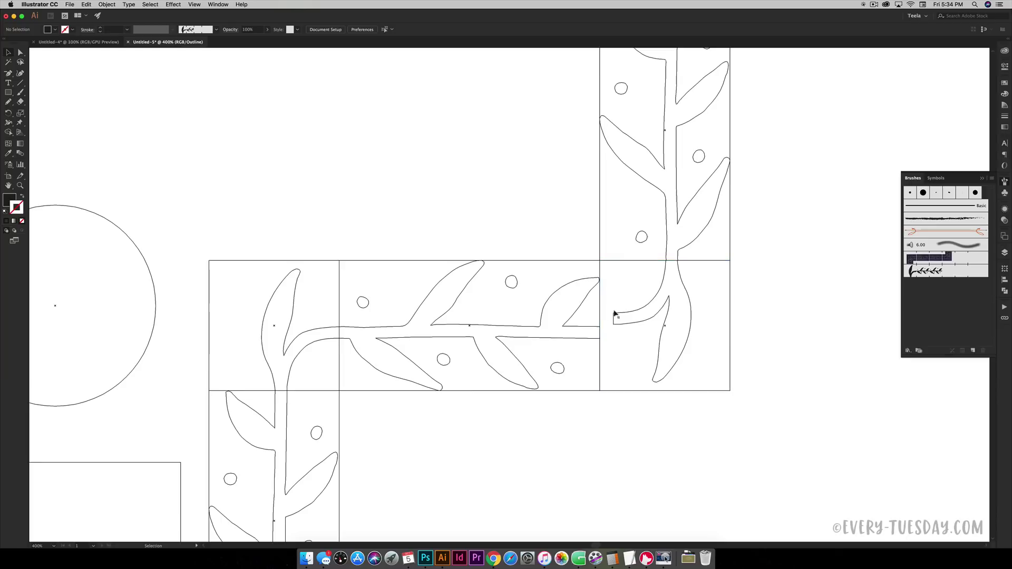
# Nudge the rotated branch so its upper end lines up with the stem edges of the vertical tile above
pyautogui.press('super+equal')
pyautogui.press('super+equal')
pyautogui.press('super+equal')
pyautogui.press('space')
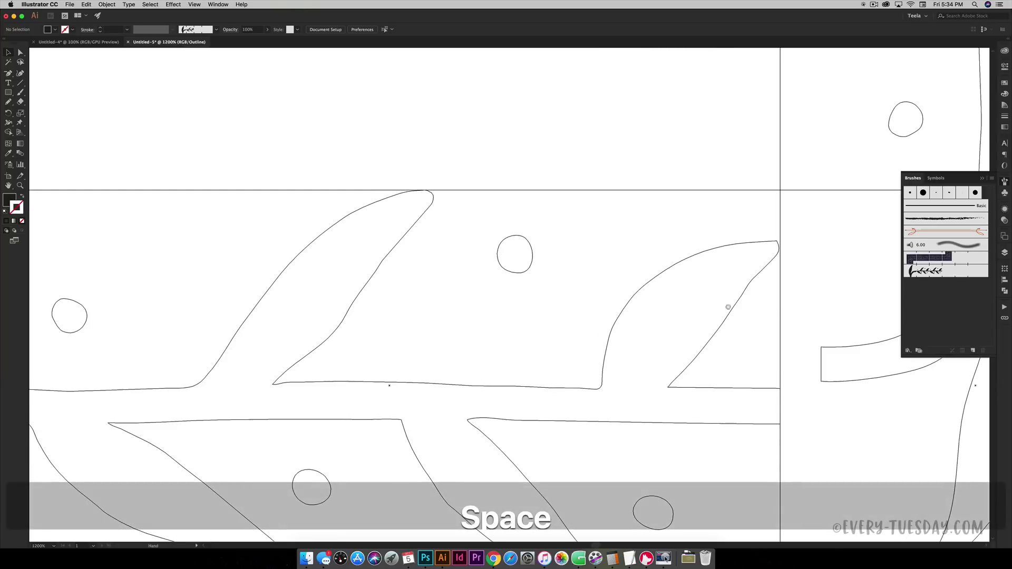
pyautogui.moveTo(727, 300); pyautogui.dragTo(420, 274)
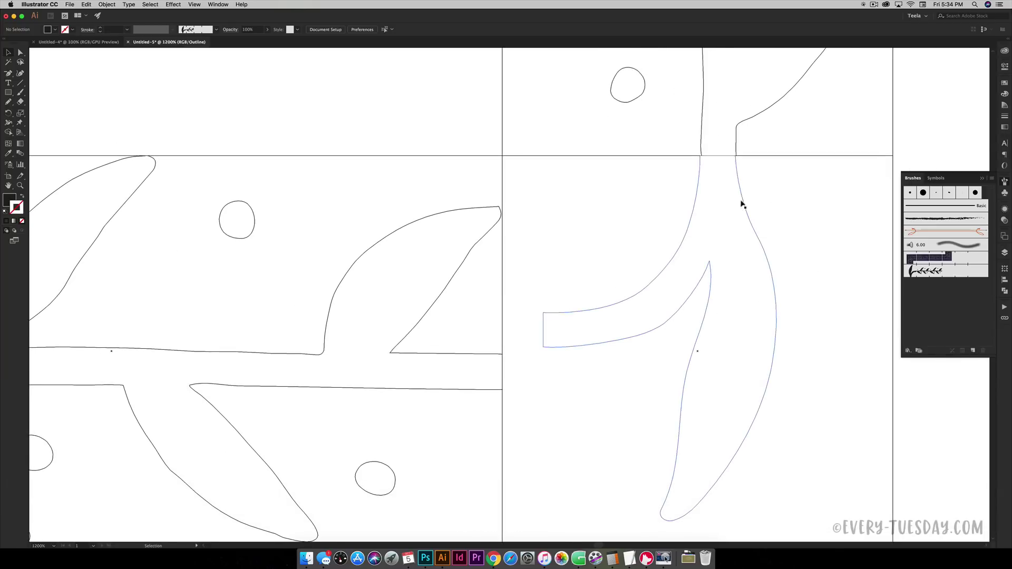
pyautogui.press('z')
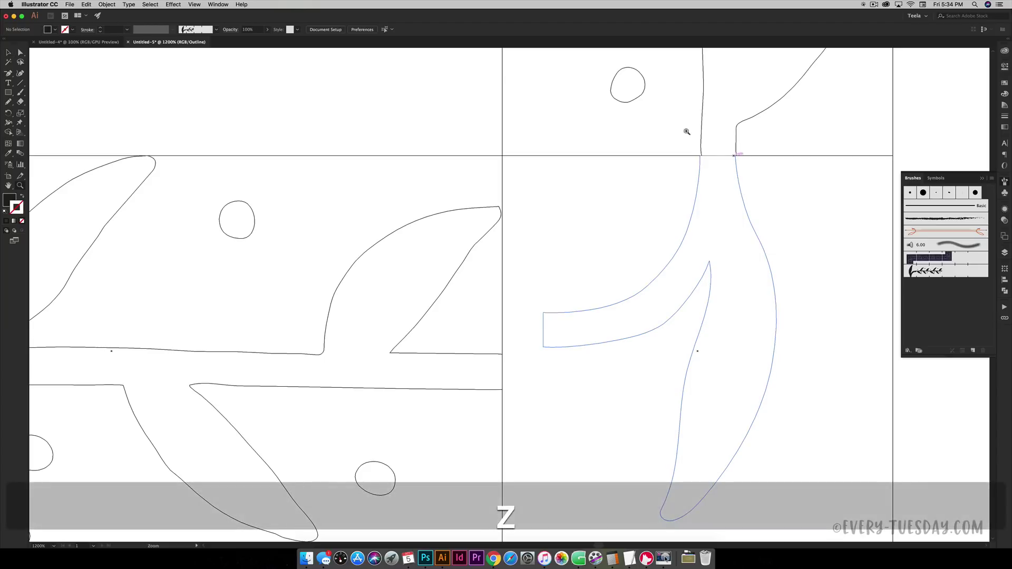
pyautogui.moveTo(676, 130); pyautogui.dragTo(795, 202)
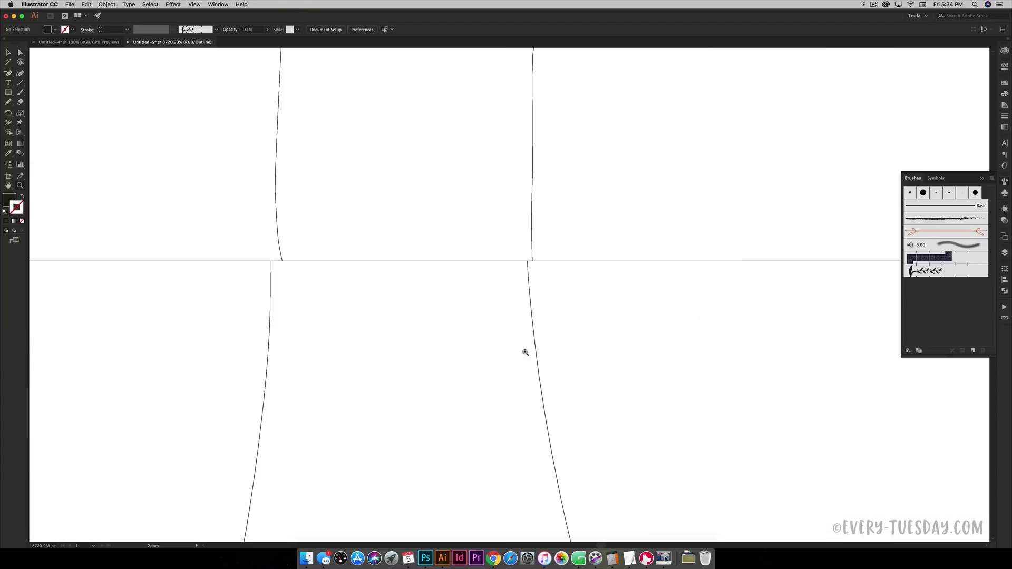
pyautogui.press('v')
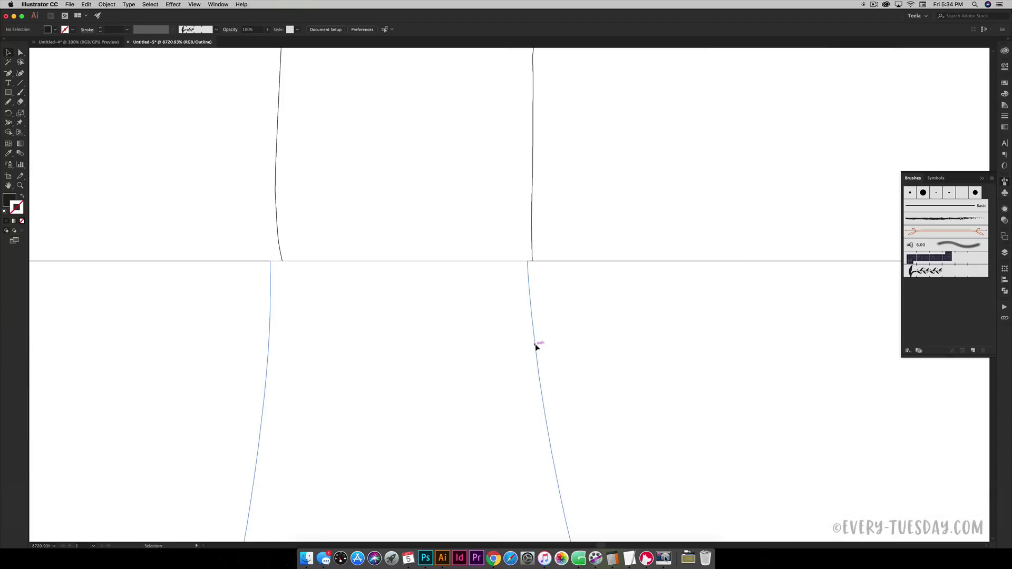
pyautogui.click(536, 352)
pyautogui.moveTo(535, 348); pyautogui.dragTo(540, 341)
# Move the branch's end anchor points so its stem meets the vertical tile above and the horizontal tile beside it
pyautogui.press('a')
pyautogui.click(275, 262)
pyautogui.press('super+minus')
pyautogui.press('space')
pyautogui.moveTo(473, 247); pyautogui.dragTo(520, 224)
pyautogui.moveTo(545, 289); pyautogui.dragTo(379, 460)
pyautogui.press('shift')
pyautogui.press('super+minus')
pyautogui.press('super+minus')
pyautogui.press('space')
pyautogui.moveTo(526, 295); pyautogui.dragTo(441, 314)
pyautogui.moveTo(671, 284); pyautogui.dragTo(612, 335)
# Adjust the anchor on the branch's inner bend to smooth the stem curve, deselect it, and return to preview mode
pyautogui.moveTo(650, 142); pyautogui.dragTo(633, 213)
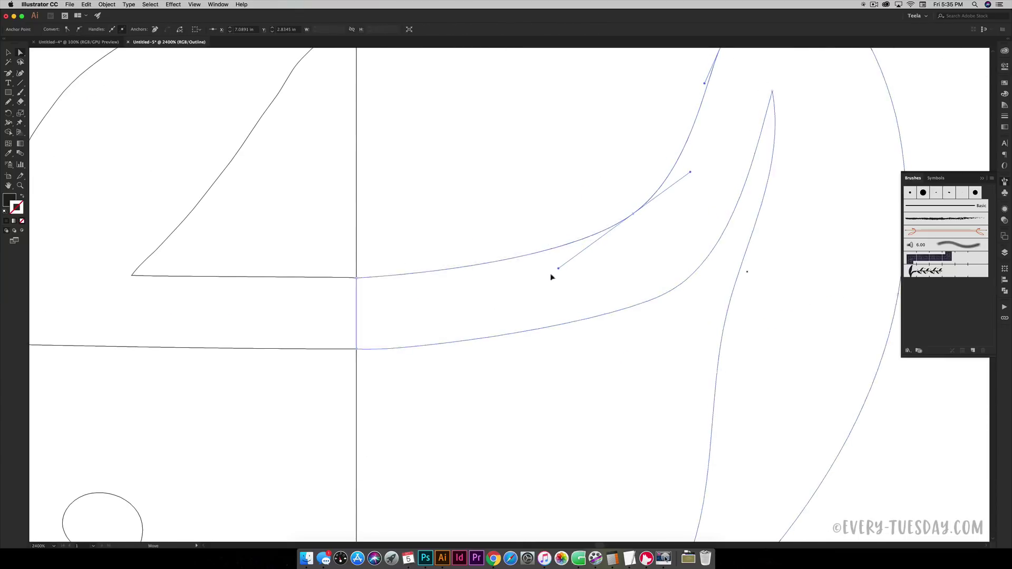
pyautogui.press('space')
pyautogui.moveTo(697, 199); pyautogui.dragTo(583, 297)
pyautogui.press('super+minus')
pyautogui.press('super+minus')
pyautogui.press('super+minus')
pyautogui.click(767, 226)
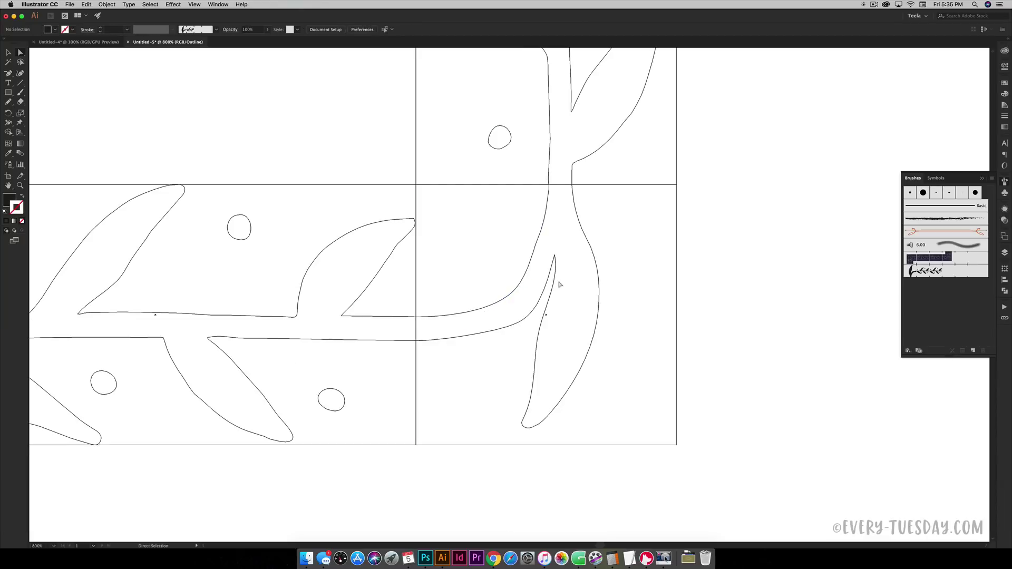
pyautogui.press('super+y')
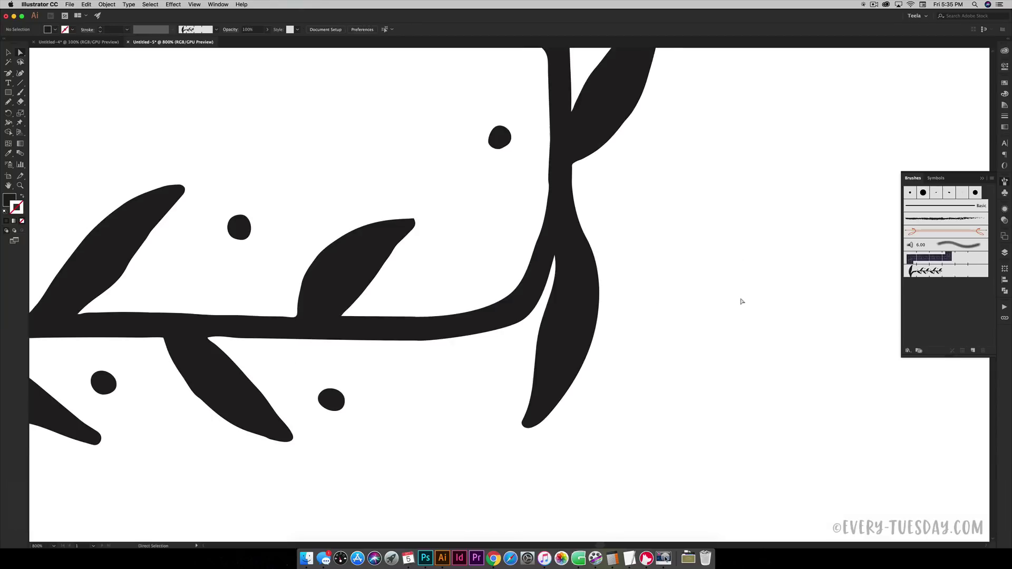
# Group the reshaped branch with its square bounding box as the inner corner tile
pyautogui.press('v')
pyautogui.moveTo(773, 227); pyautogui.dragTo(584, 323)
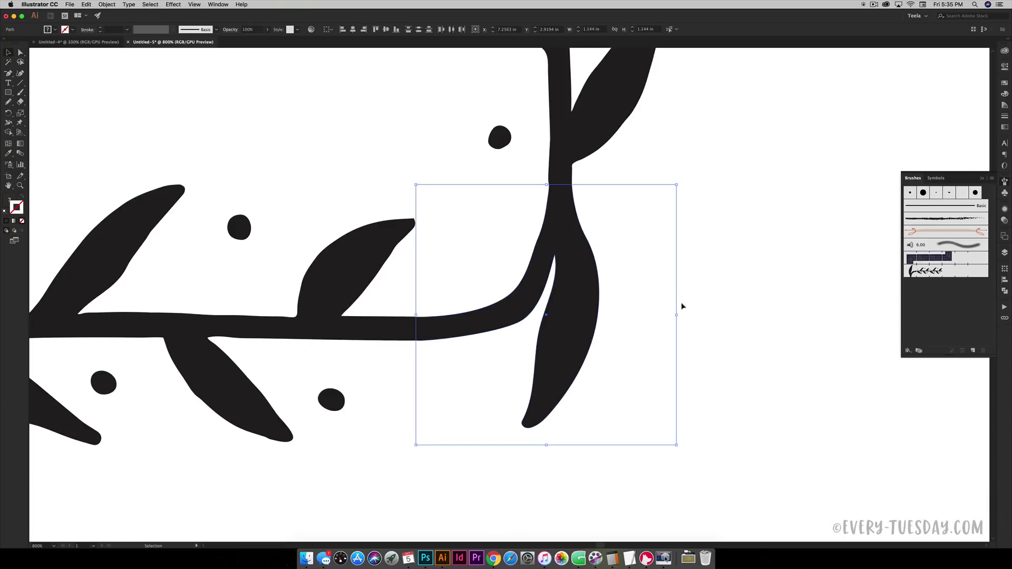
pyautogui.press('super+g')
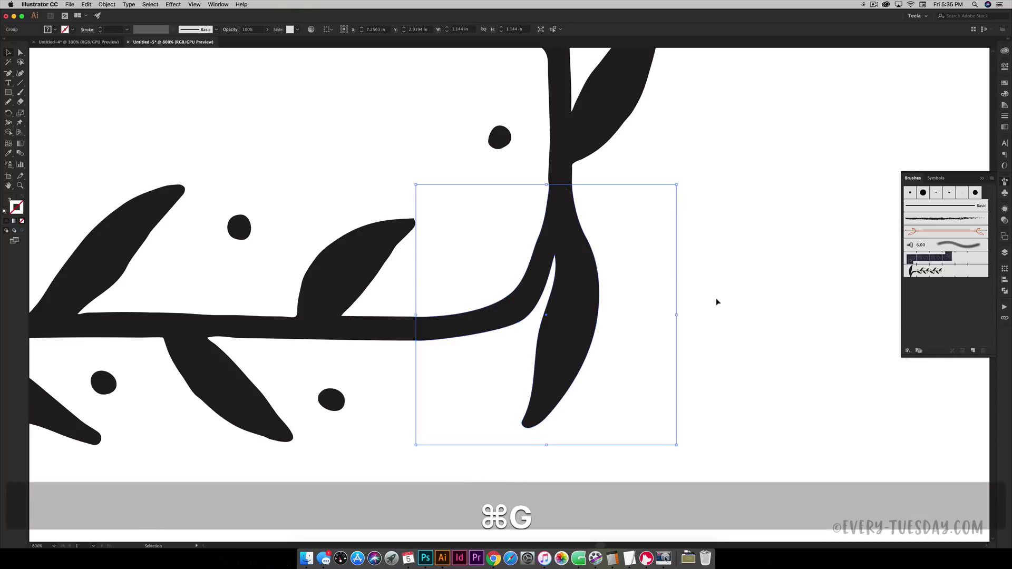
pyautogui.click(745, 282)
# Place a copy of the inner corner tile in the artboard's empty area above the L-shape and rotate it 180 degrees
pyautogui.press('super+minus')
pyautogui.press('super+minus')
pyautogui.press('super+minus')
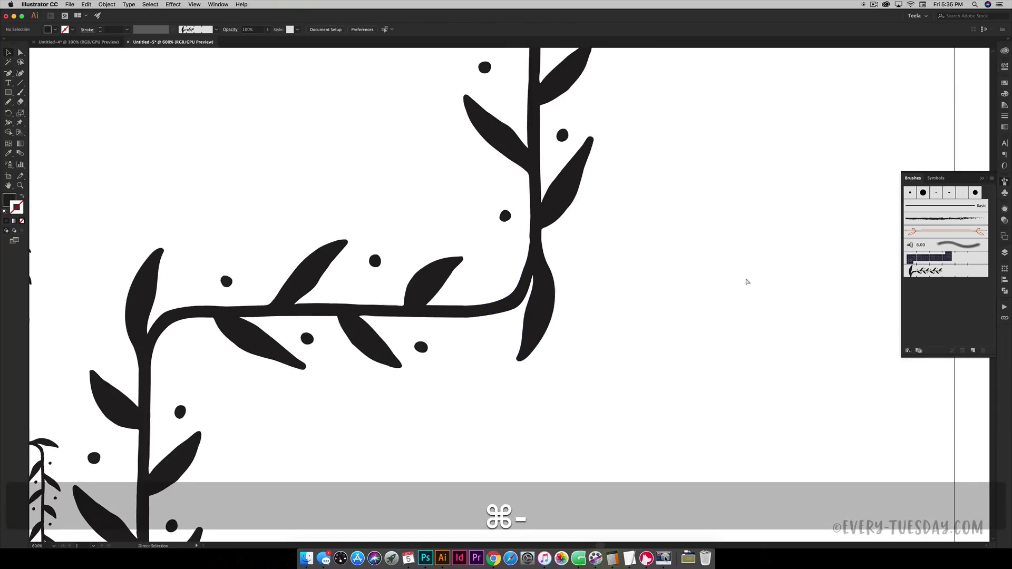
pyautogui.press('super+minus')
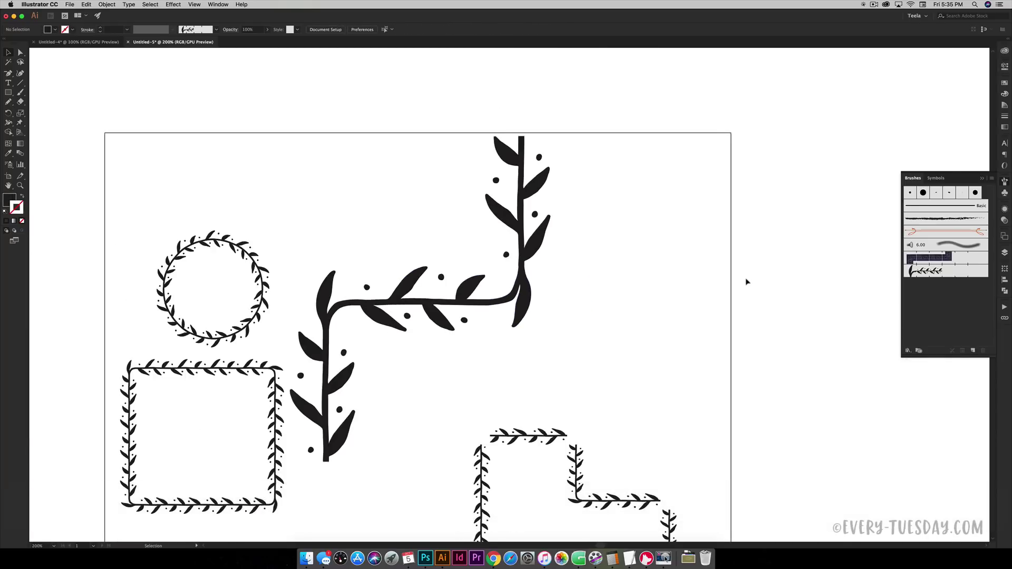
pyautogui.moveTo(539, 305); pyautogui.dragTo(563, 258)
pyautogui.moveTo(509, 217); pyautogui.dragTo(537, 233)
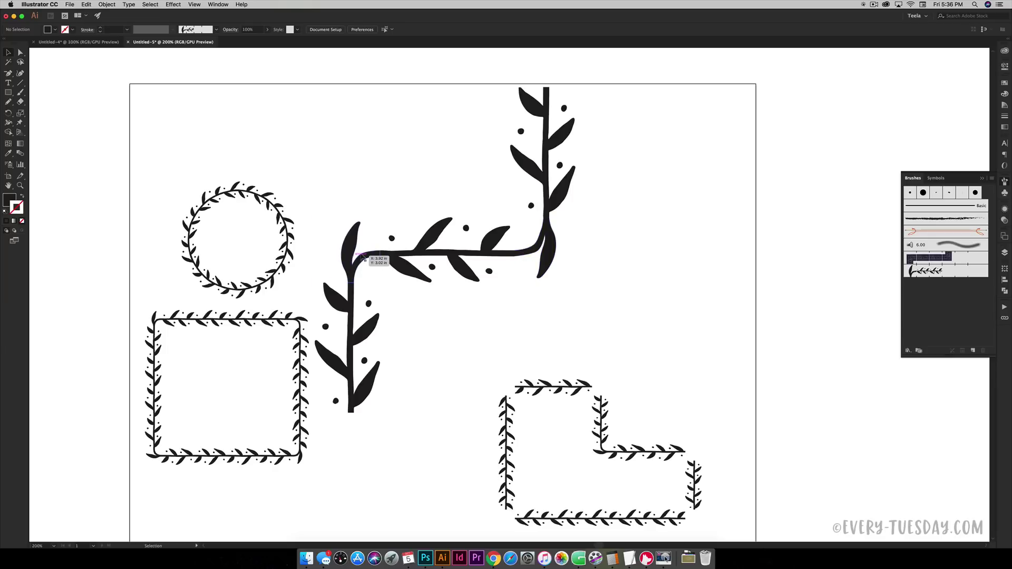
pyautogui.click(550, 260)
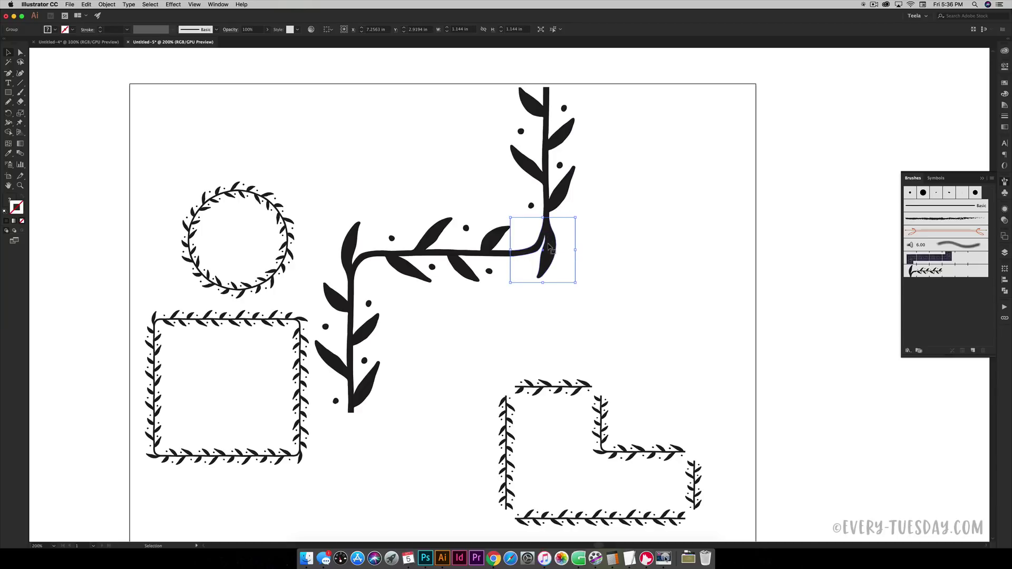
pyautogui.moveTo(548, 245); pyautogui.dragTo(686, 282)
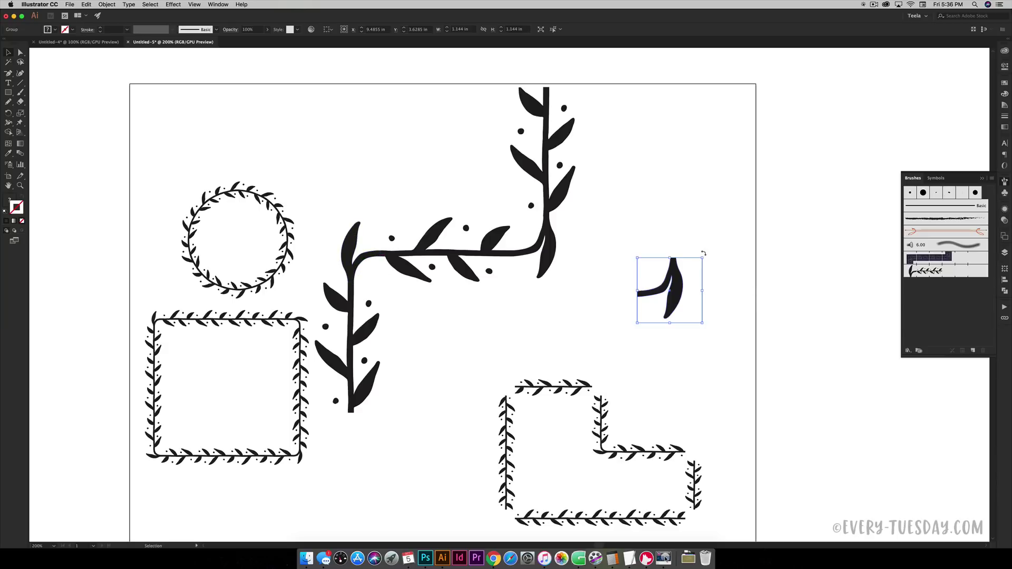
pyautogui.moveTo(703, 254); pyautogui.dragTo(665, 340)
pyautogui.moveTo(635, 329); pyautogui.dragTo(636, 330)
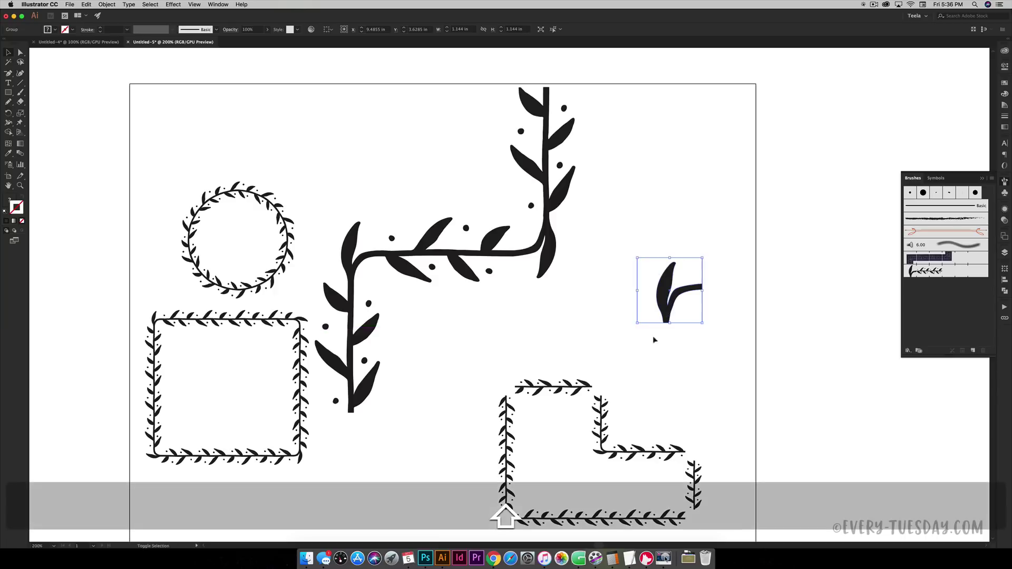
pyautogui.click(829, 284)
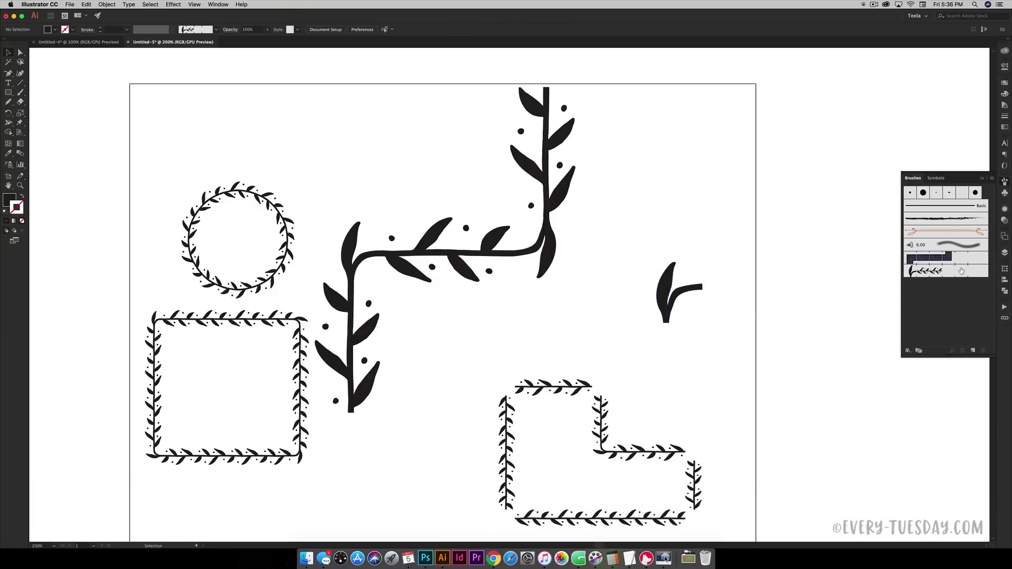
# Add the rotated copy to the leafy brush as its inner corner tile and apply the change to the existing strokes
pyautogui.click(664, 290)
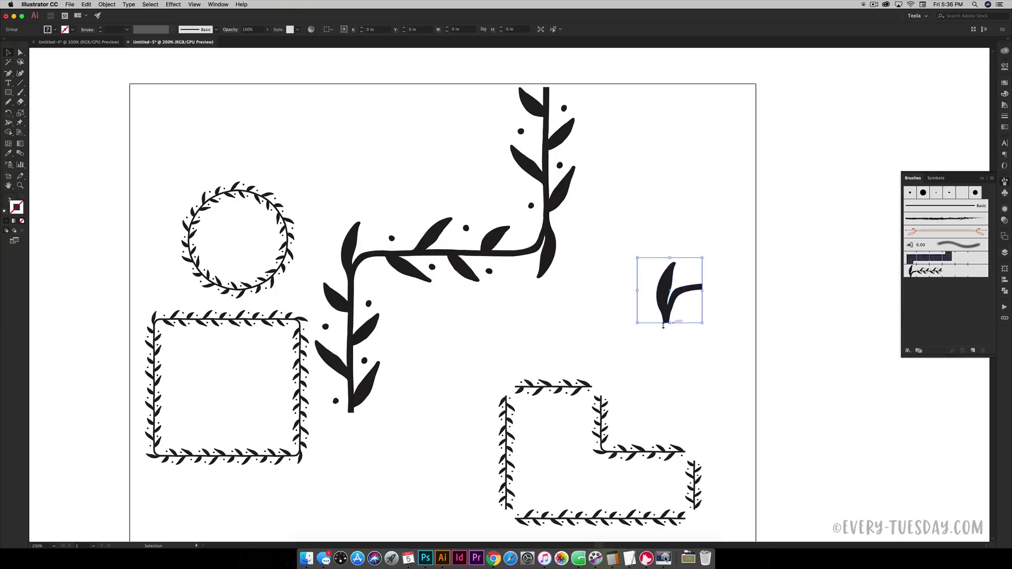
pyautogui.moveTo(663, 301); pyautogui.dragTo(944, 269)
pyautogui.moveTo(884, 273); pyautogui.dragTo(887, 282)
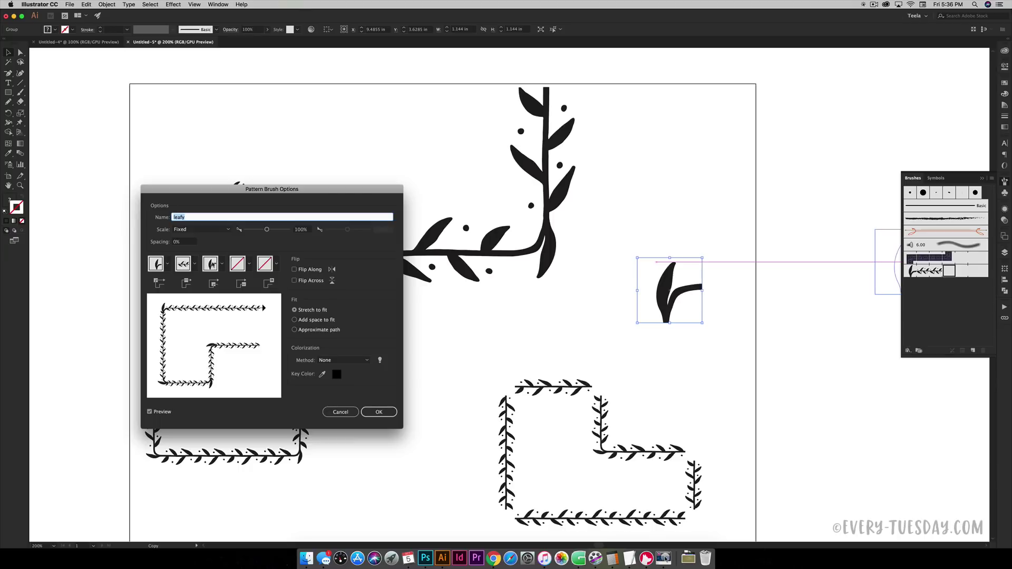
pyautogui.click(378, 412)
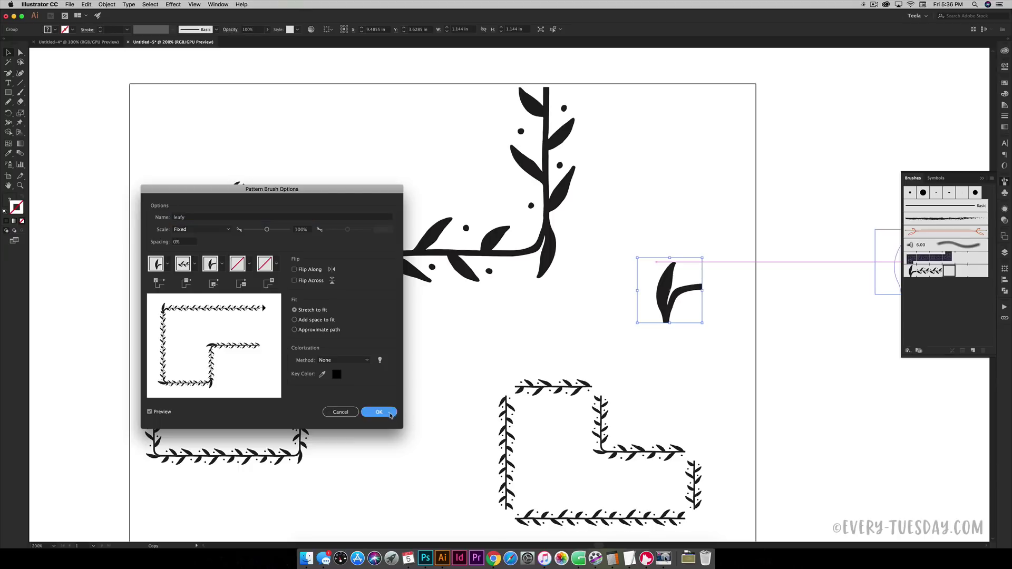
pyautogui.click(485, 296)
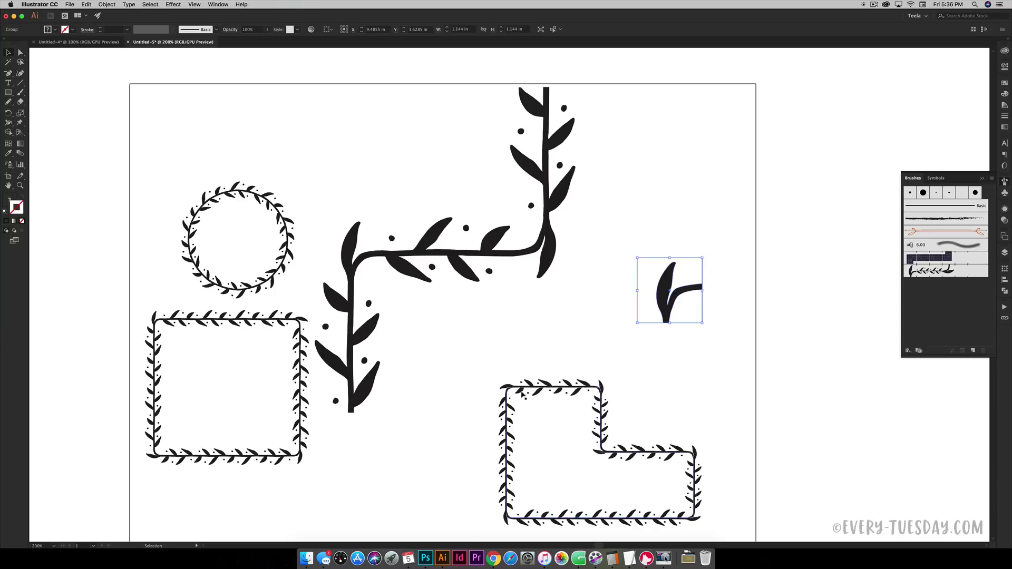
pyautogui.scroll(-5, 766, 459)
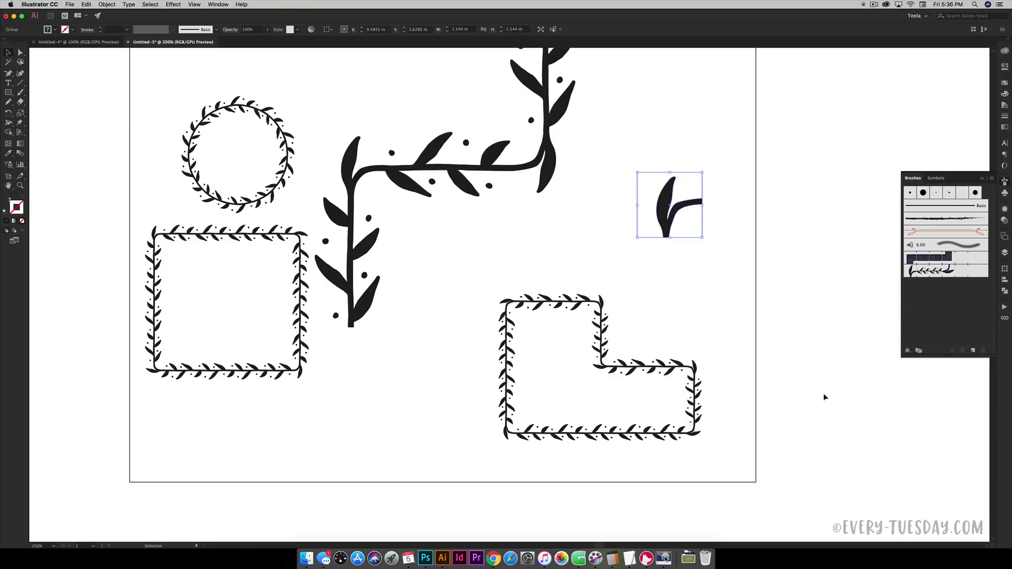
pyautogui.scroll(3, 824, 397)
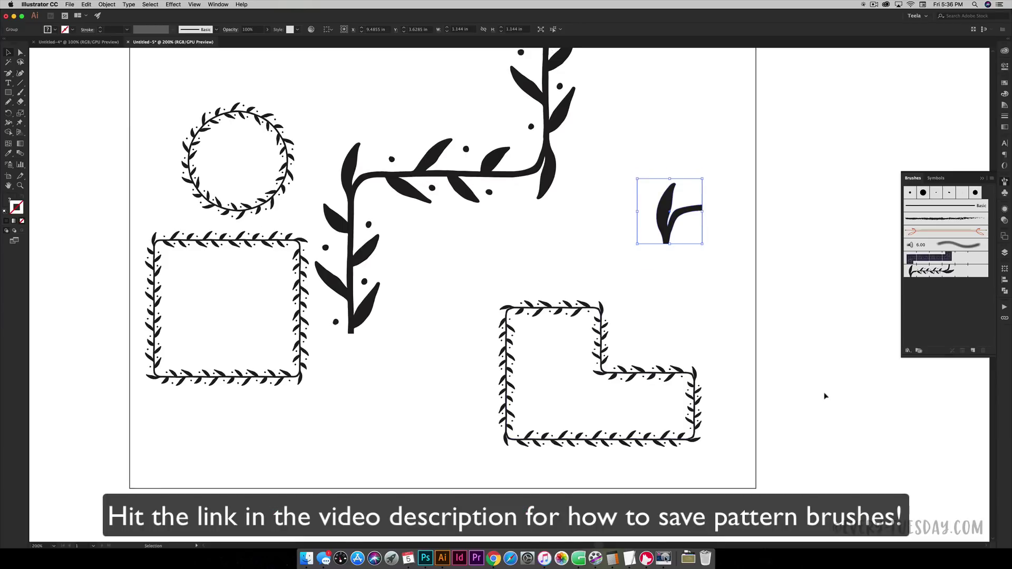